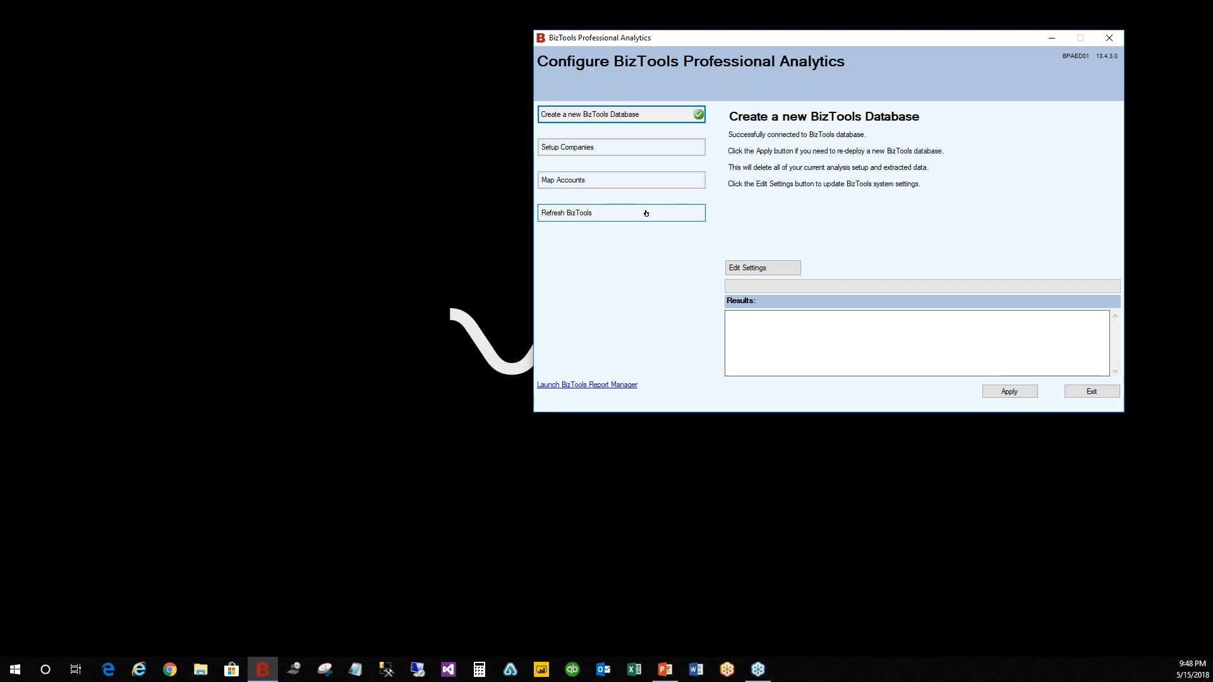
# Launch the BizTools Report Manager, look inside the Acme Group folder, return to Home and close the browser
pyautogui.click(601, 386)
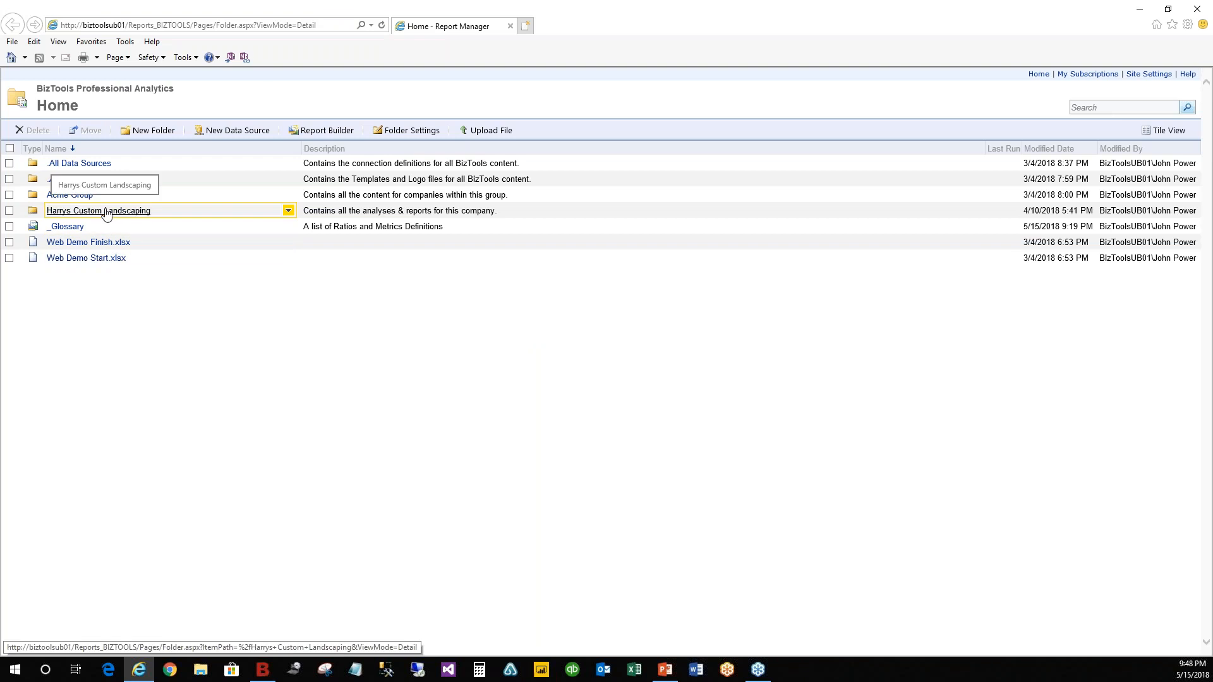
pyautogui.click(70, 197)
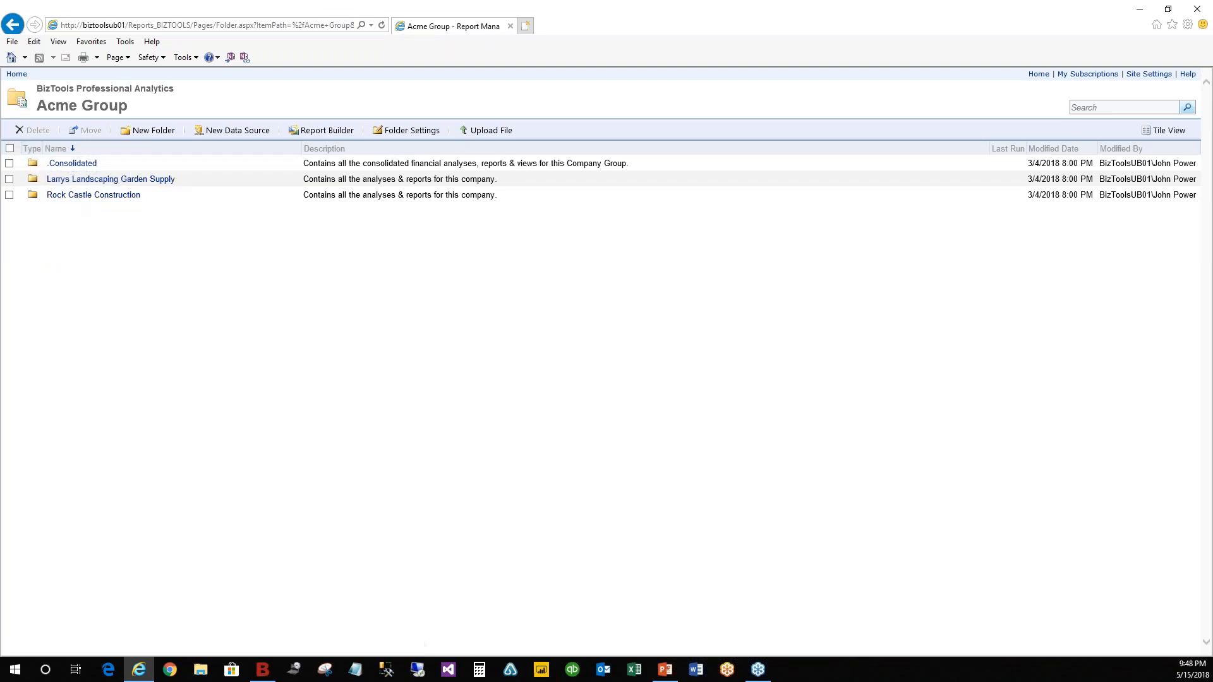
pyautogui.click(16, 73)
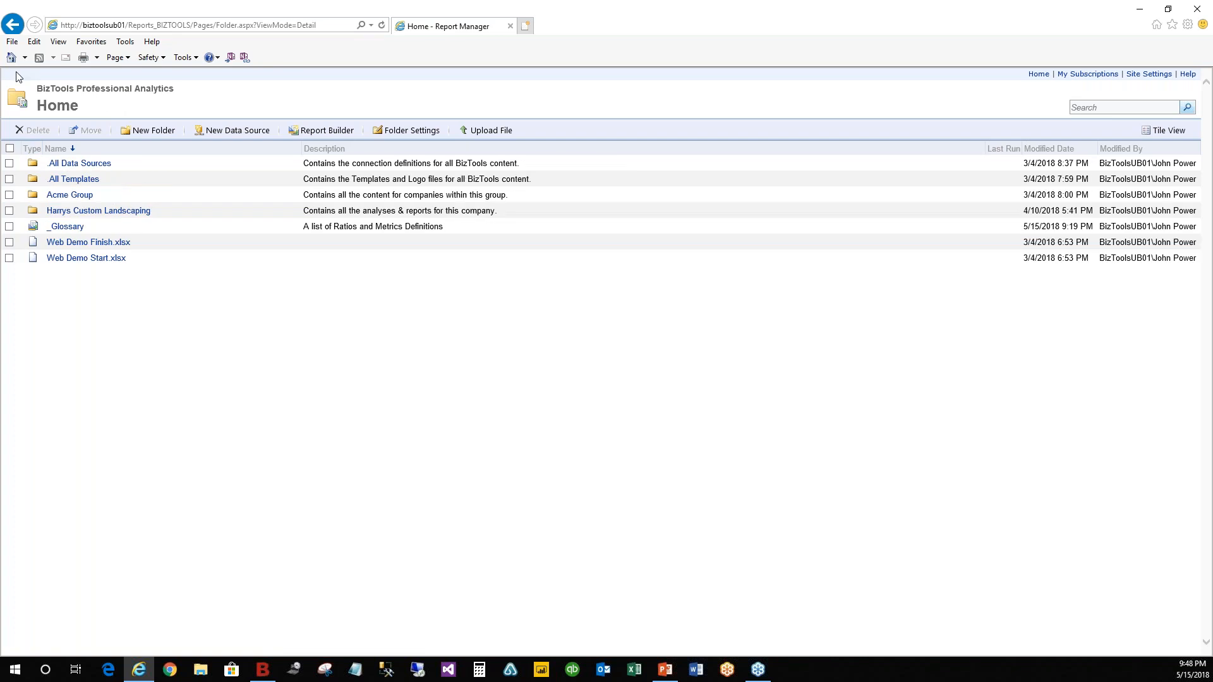
pyautogui.click(1203, 11)
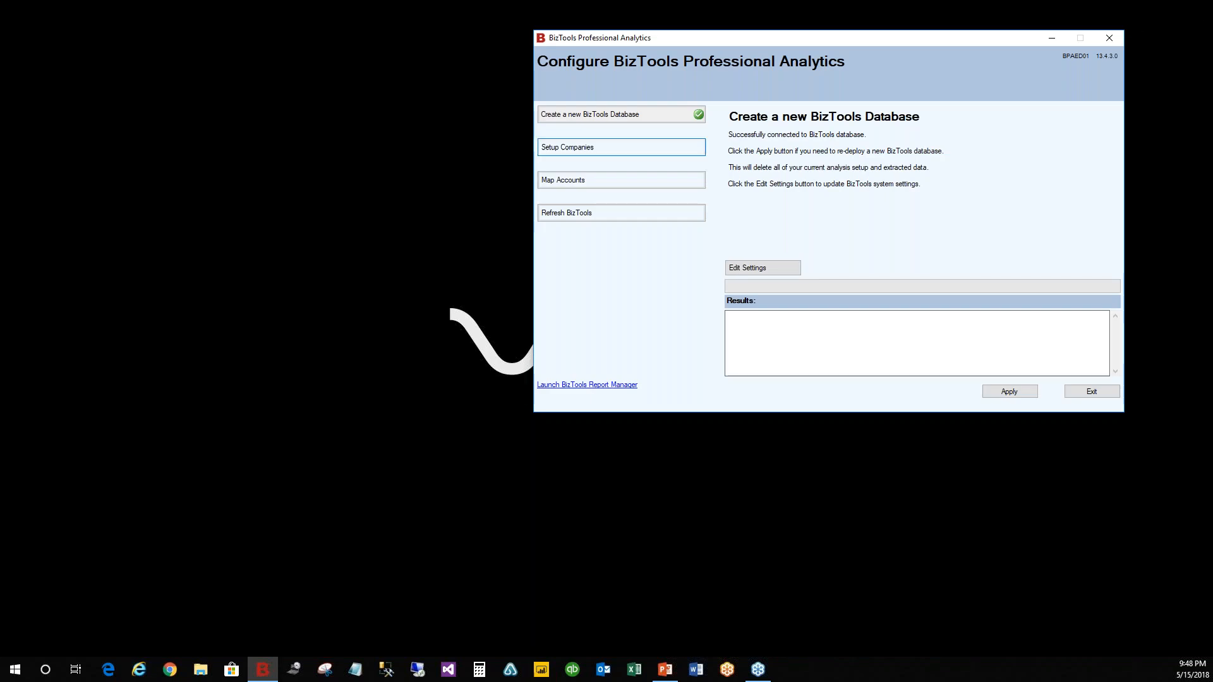
# Review the General, Ratios and Quickbooks Budgets settings, including the budget type options, and leave them without saving
pyautogui.click(760, 269)
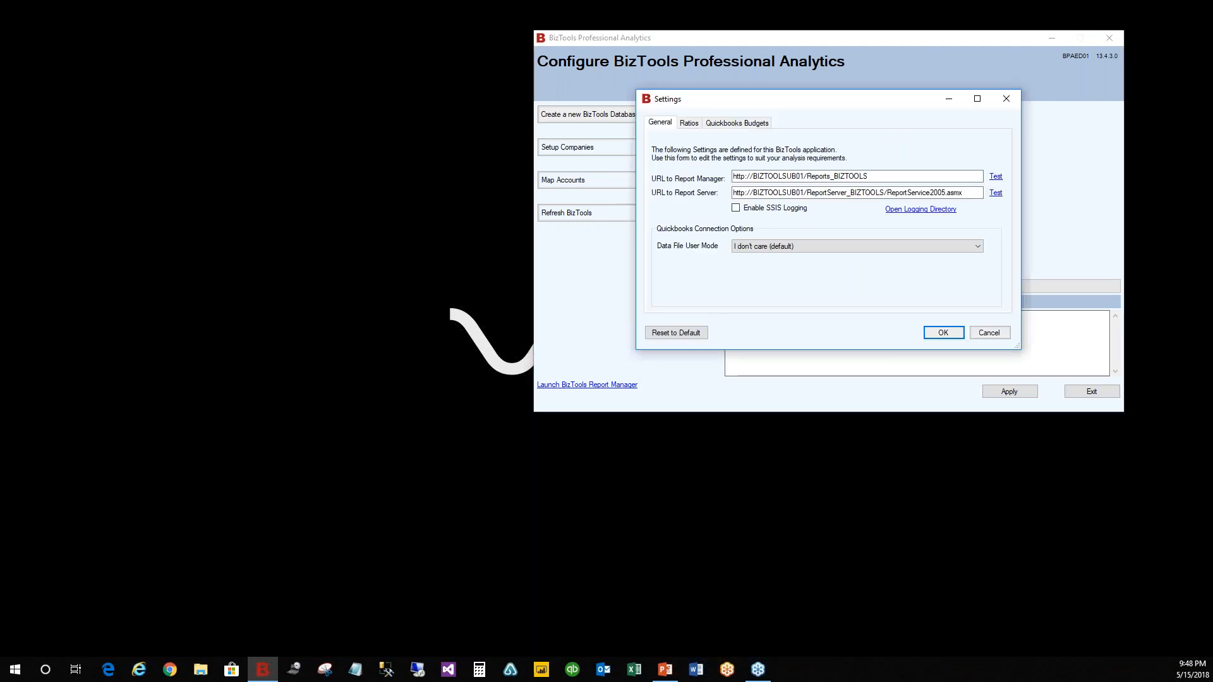
pyautogui.click(692, 125)
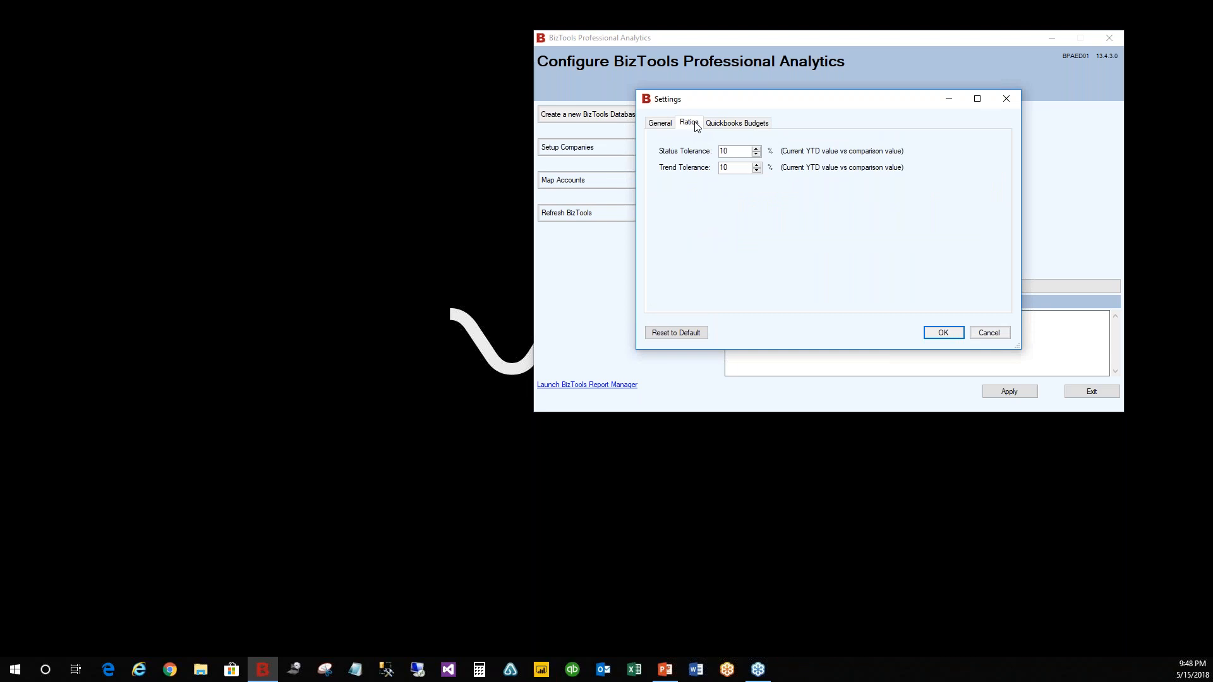
pyautogui.click(735, 129)
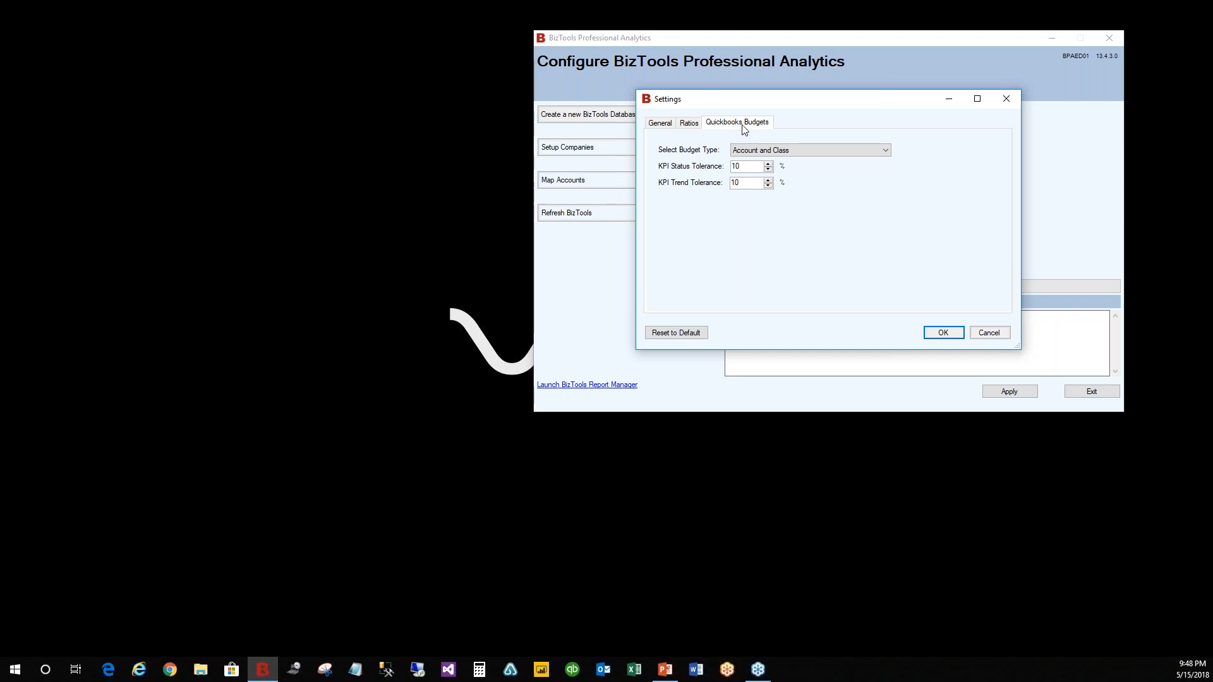
pyautogui.click(887, 151)
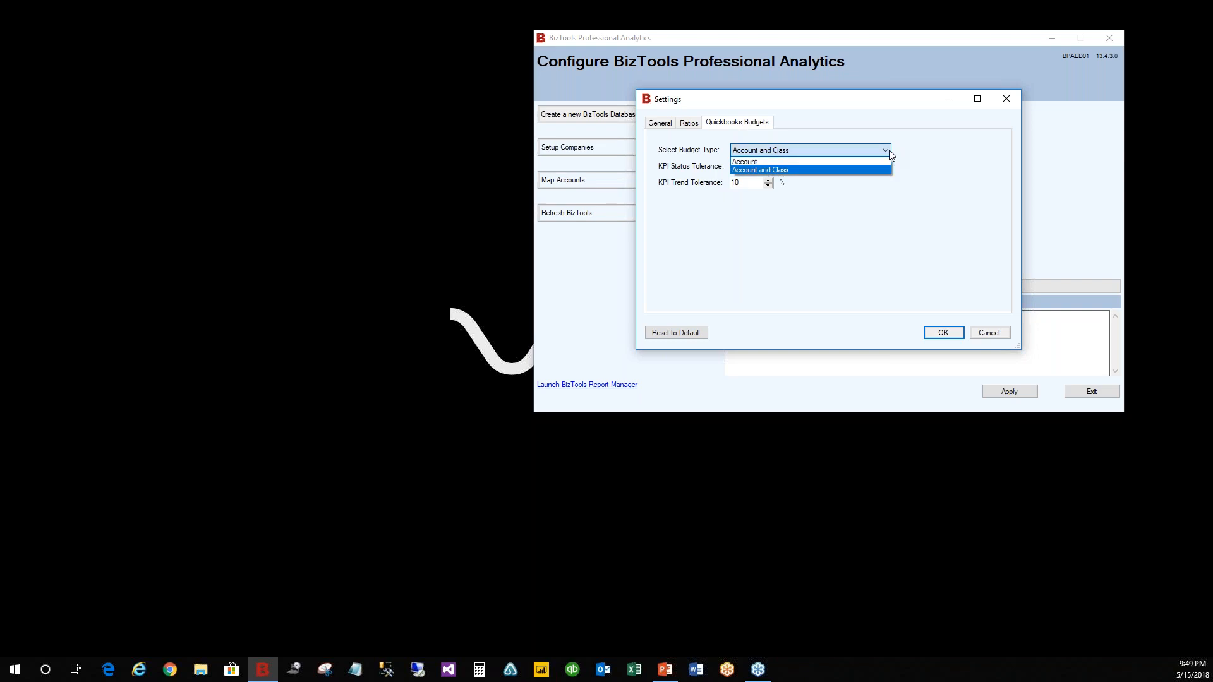
pyautogui.click(887, 151)
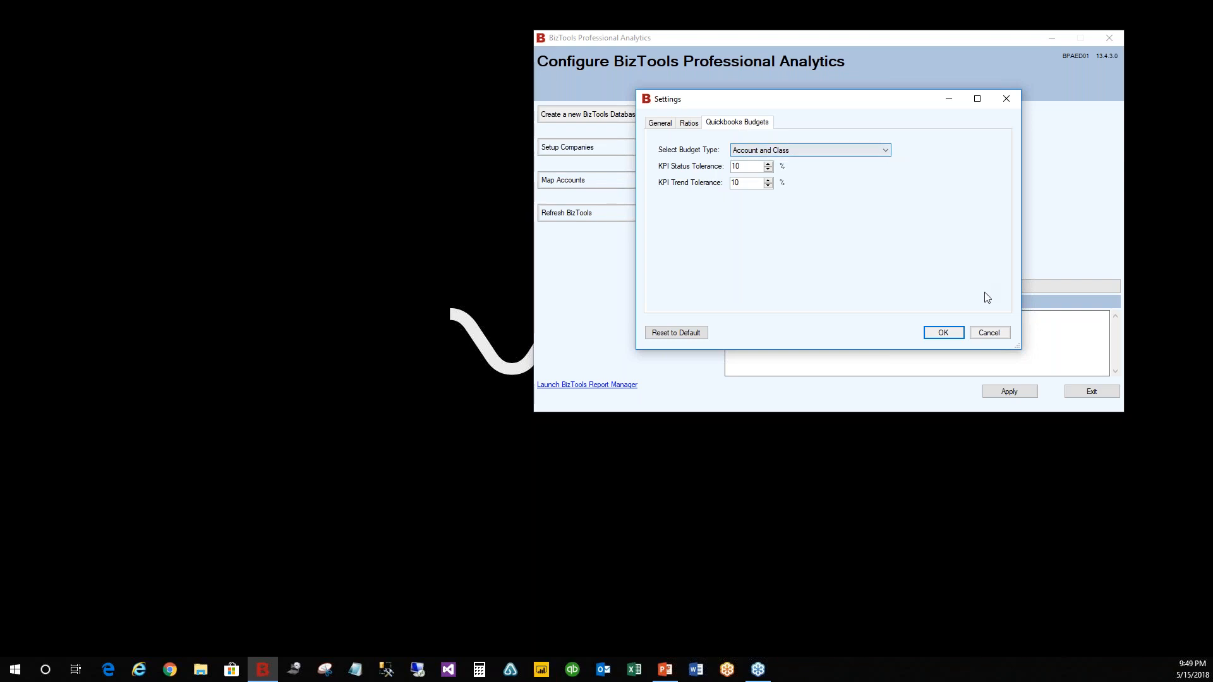
pyautogui.click(989, 334)
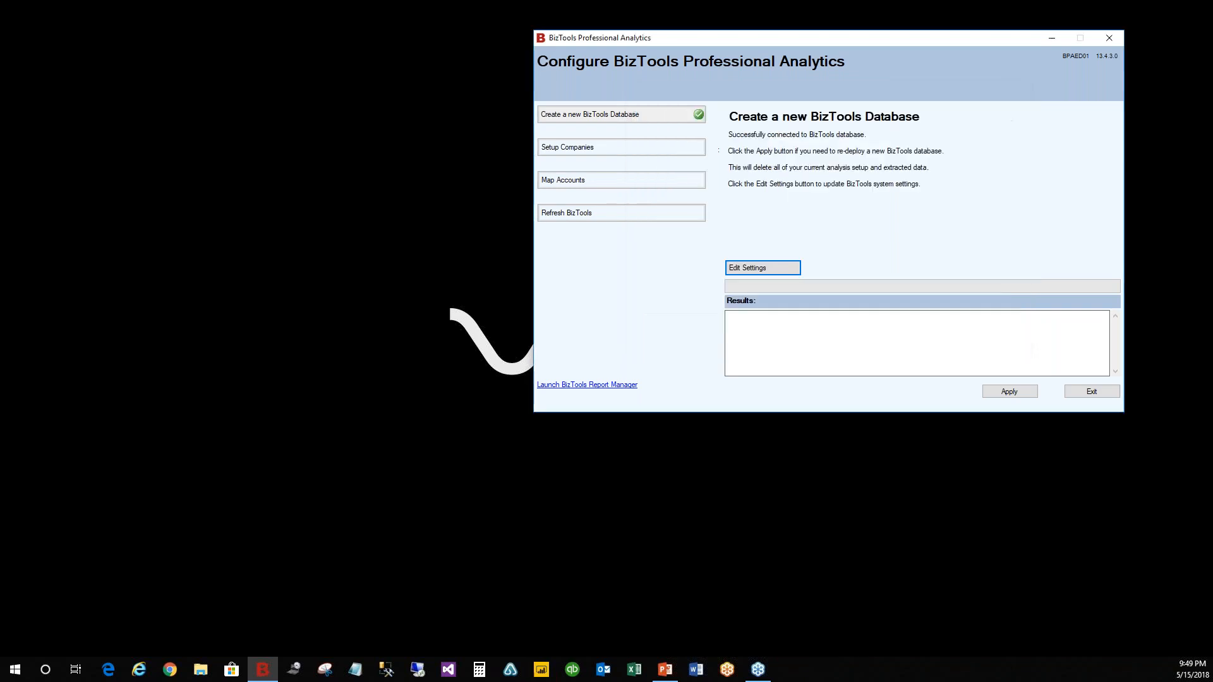
# Review the connected companies with their company groups and budget types, and leave the list without saving
pyautogui.click(665, 151)
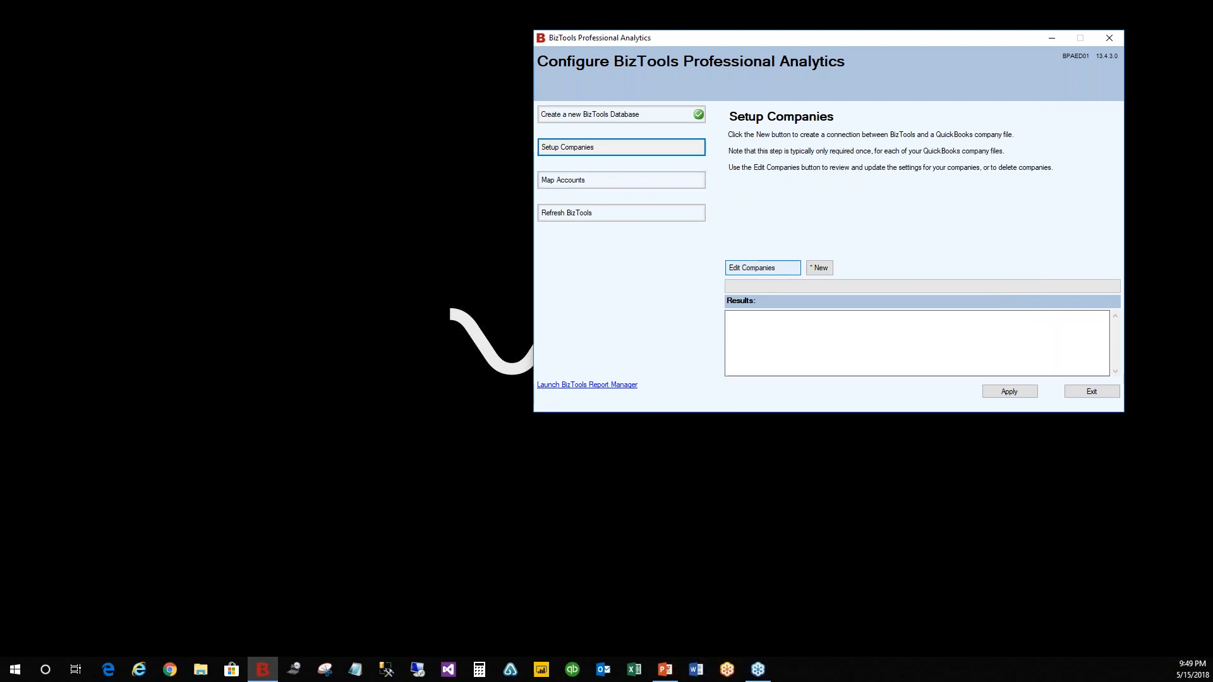
pyautogui.click(764, 269)
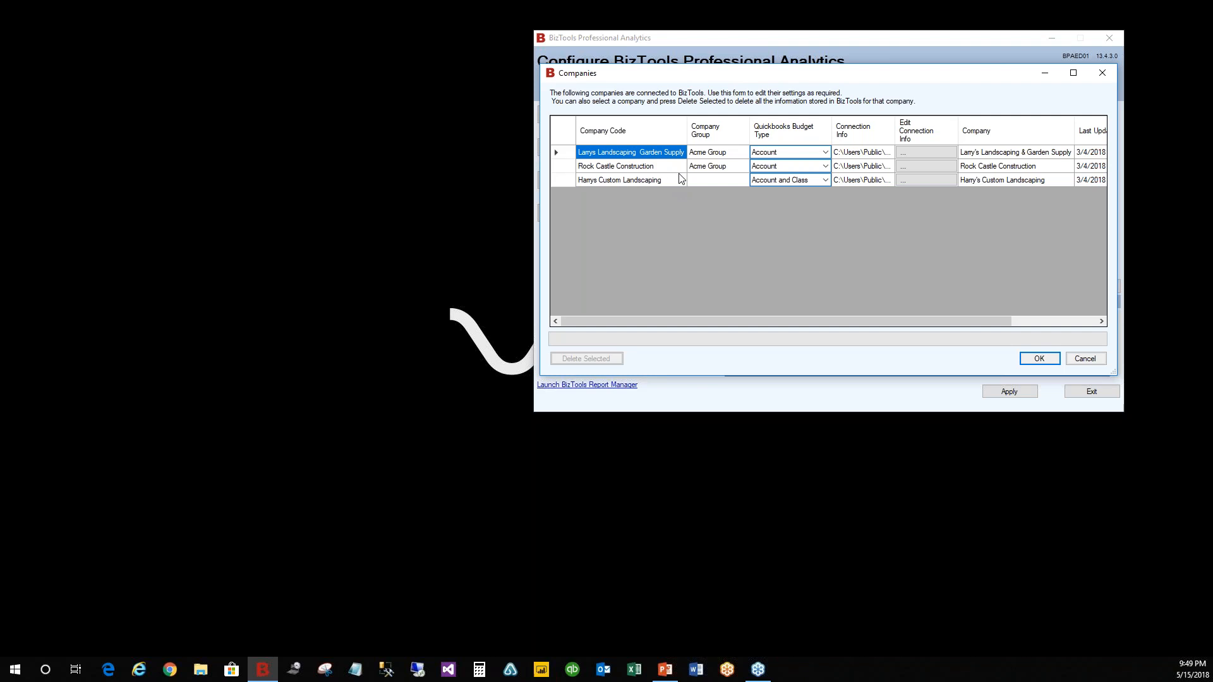
pyautogui.click(735, 154)
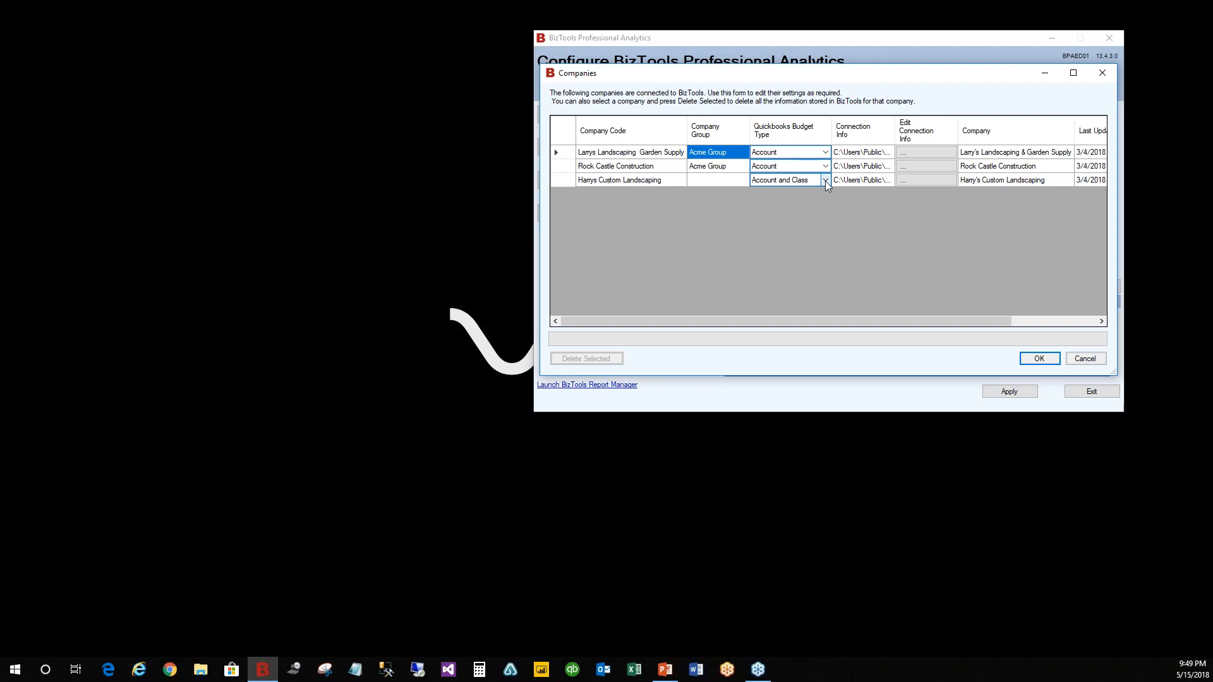
pyautogui.click(1094, 360)
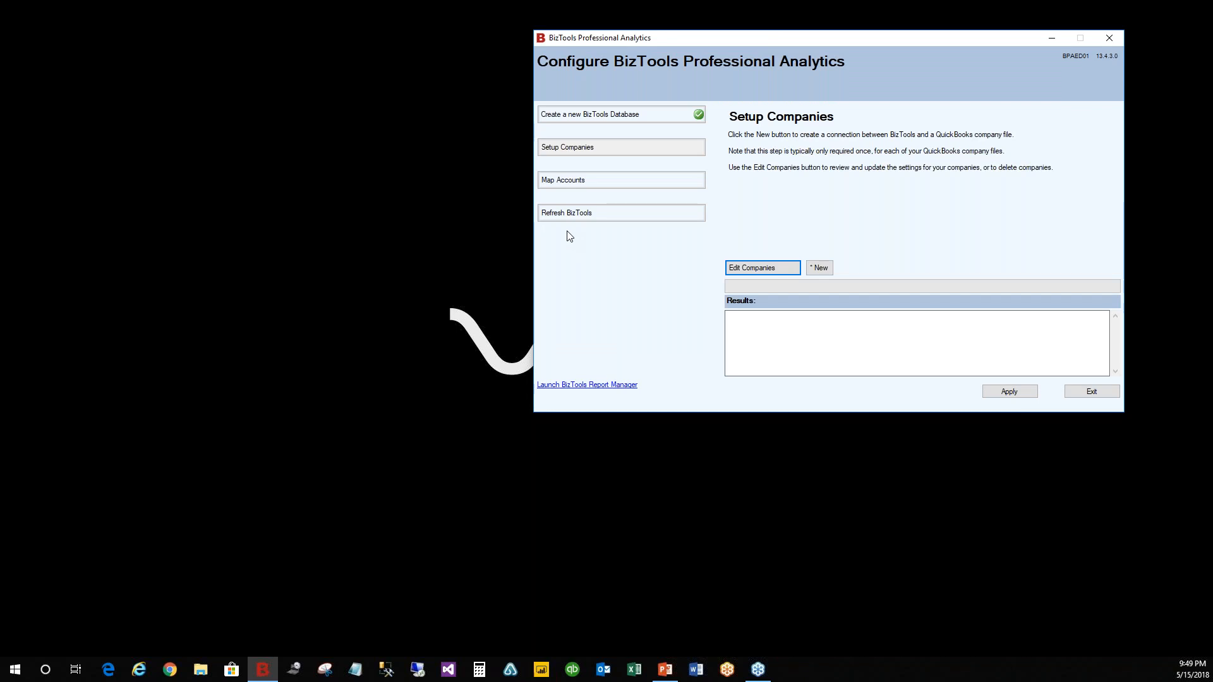
# Start a new company connection and open Barry's Botanical Services.qbw in QuickBooks as Admin with the account password, accepting the sample file notice
pyautogui.click(824, 273)
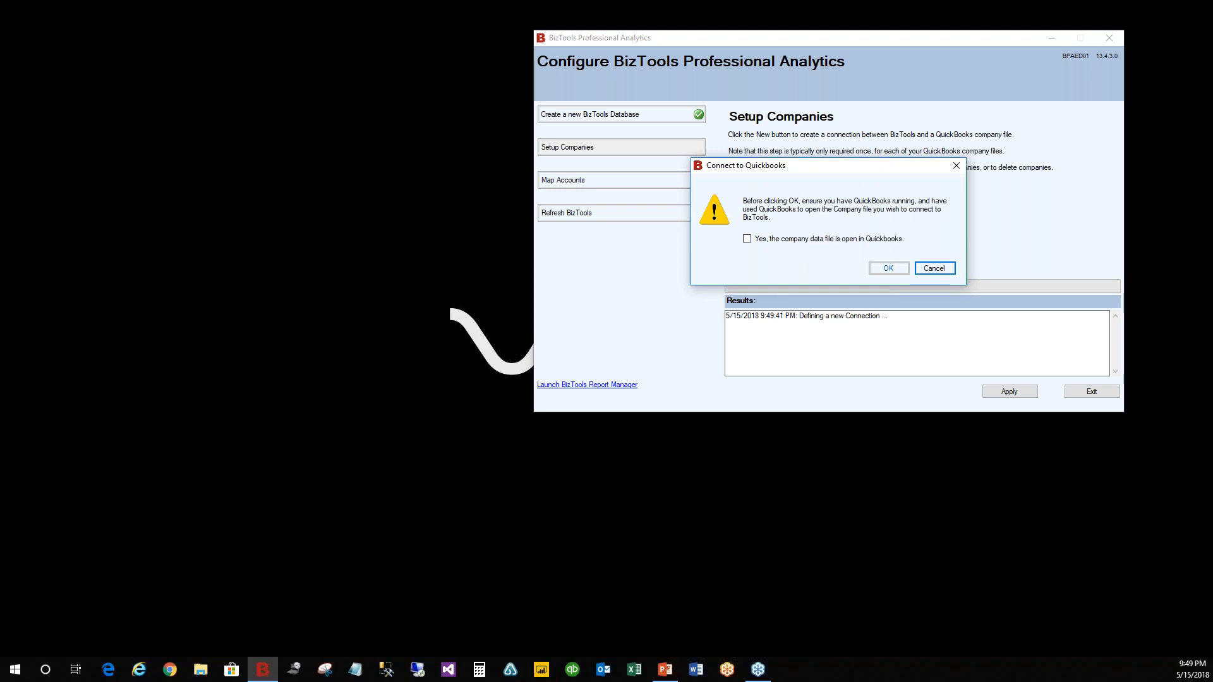
pyautogui.click(572, 669)
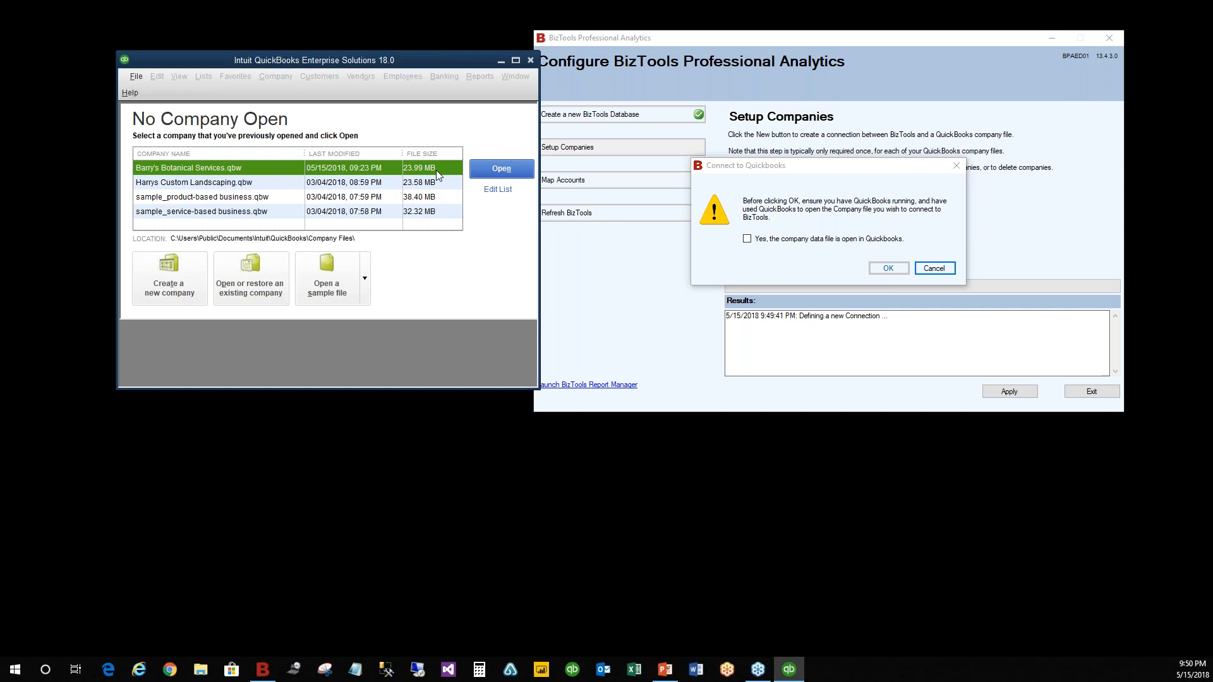
pyautogui.click(501, 169)
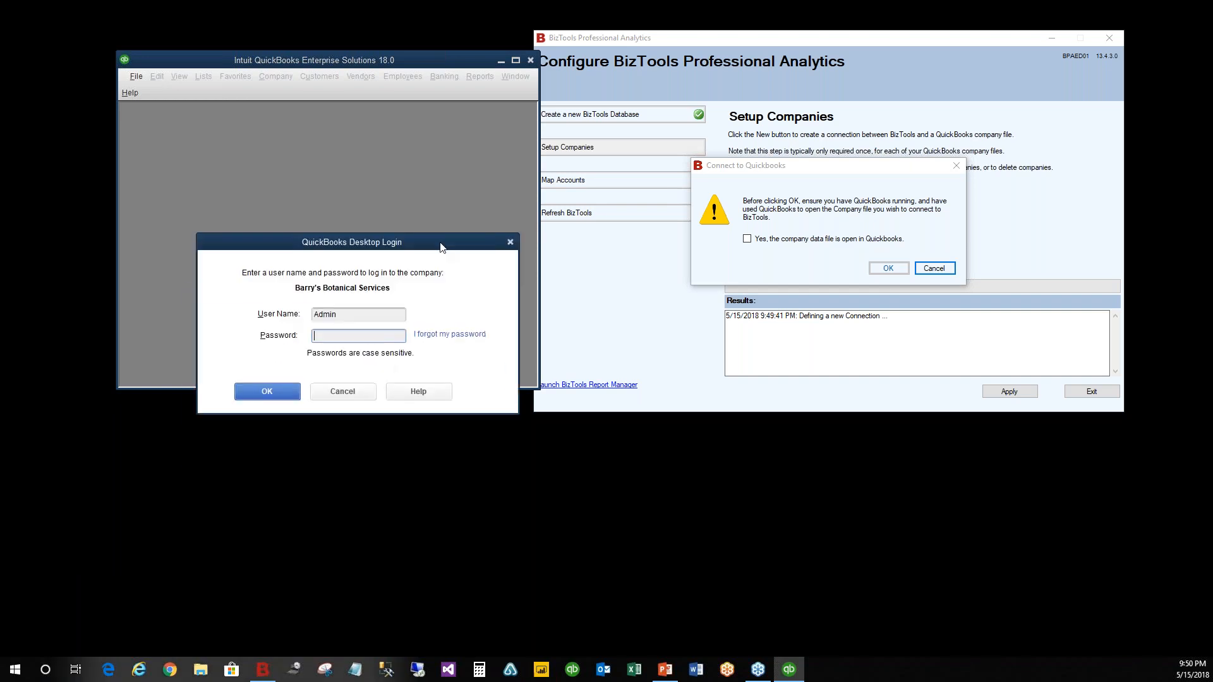
pyautogui.write('•••••')
pyautogui.click(265, 393)
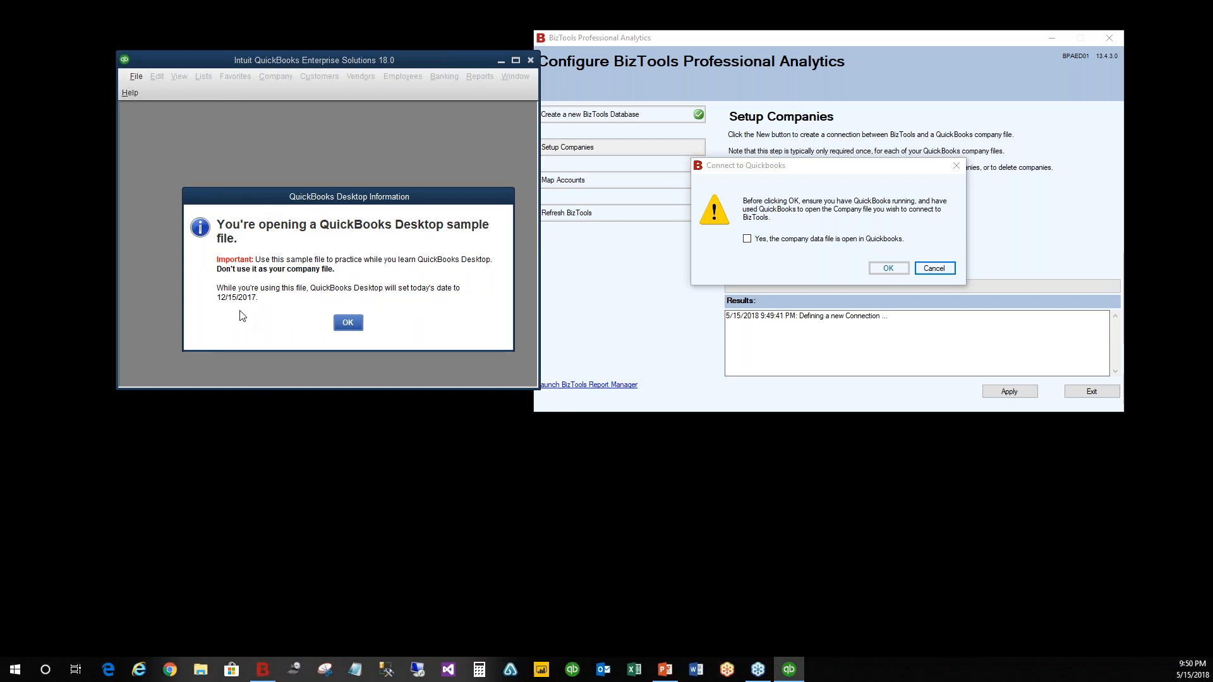
pyautogui.click(349, 324)
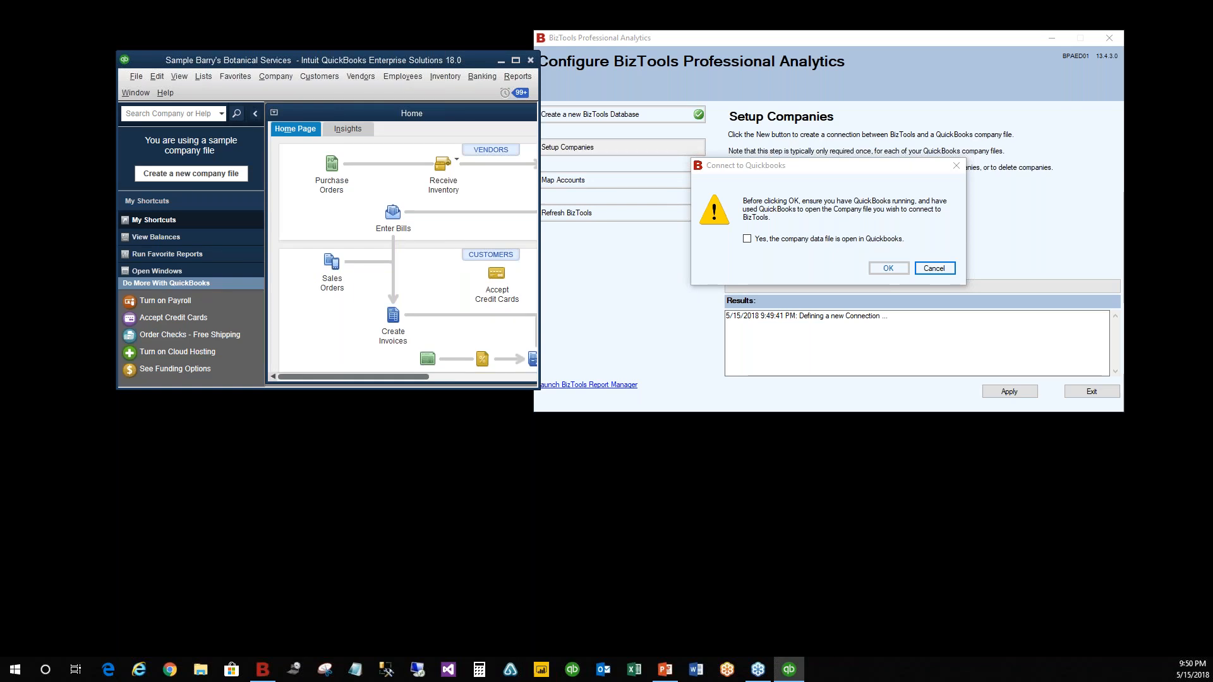
# Return to BizTools, confirm that the company data file is open in QuickBooks and start the connection
pyautogui.click(842, 166)
pyautogui.click(747, 239)
pyautogui.click(889, 269)
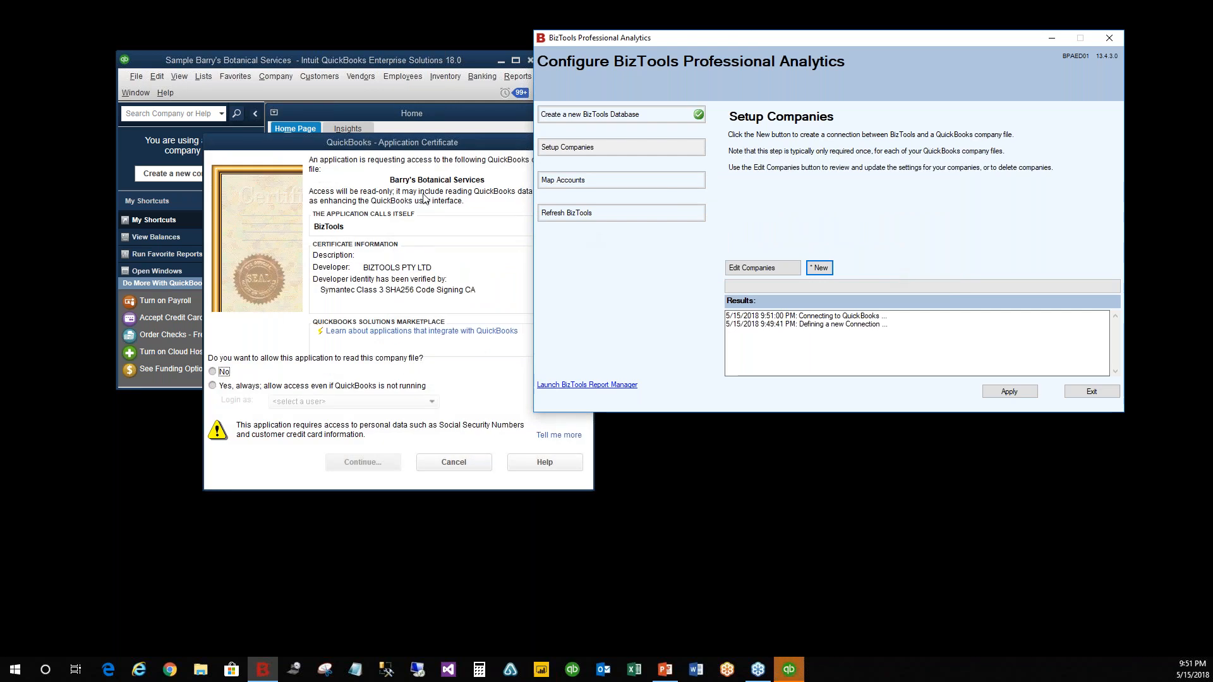
# Grant BizTools permanent access to the company file even if QuickBooks is not running, with Admin as login user, and close QuickBooks
pyautogui.click(293, 150)
pyautogui.moveTo(293, 146); pyautogui.dragTo(261, 141)
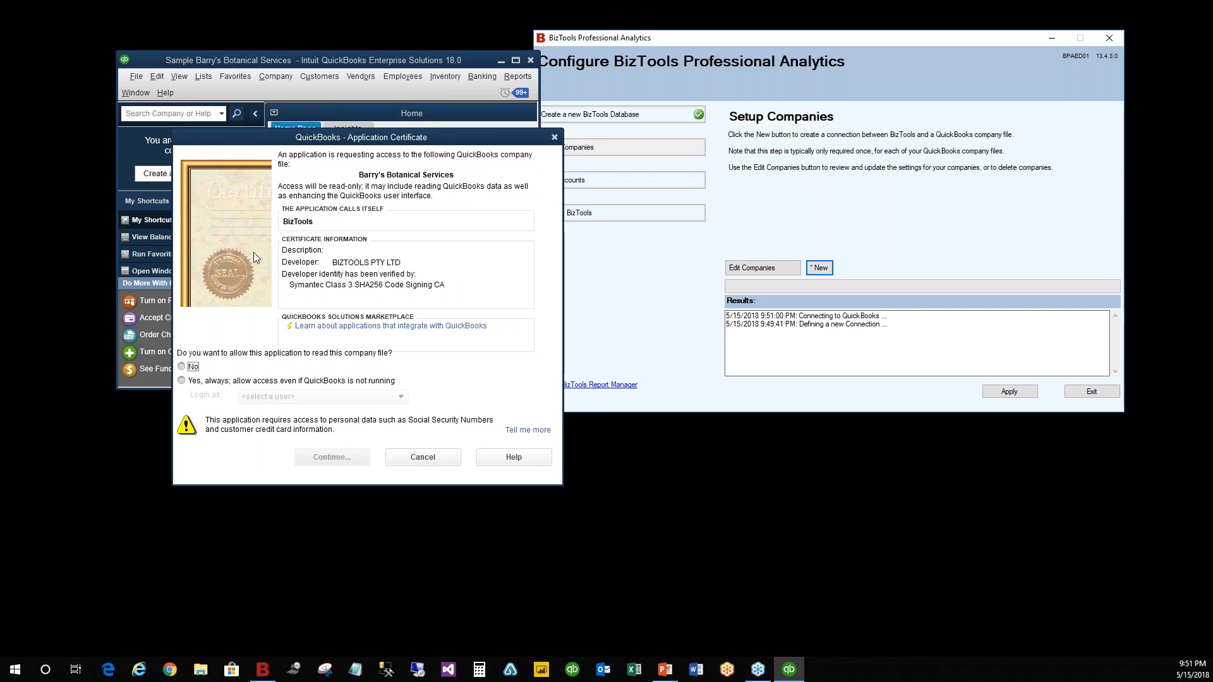
pyautogui.click(182, 381)
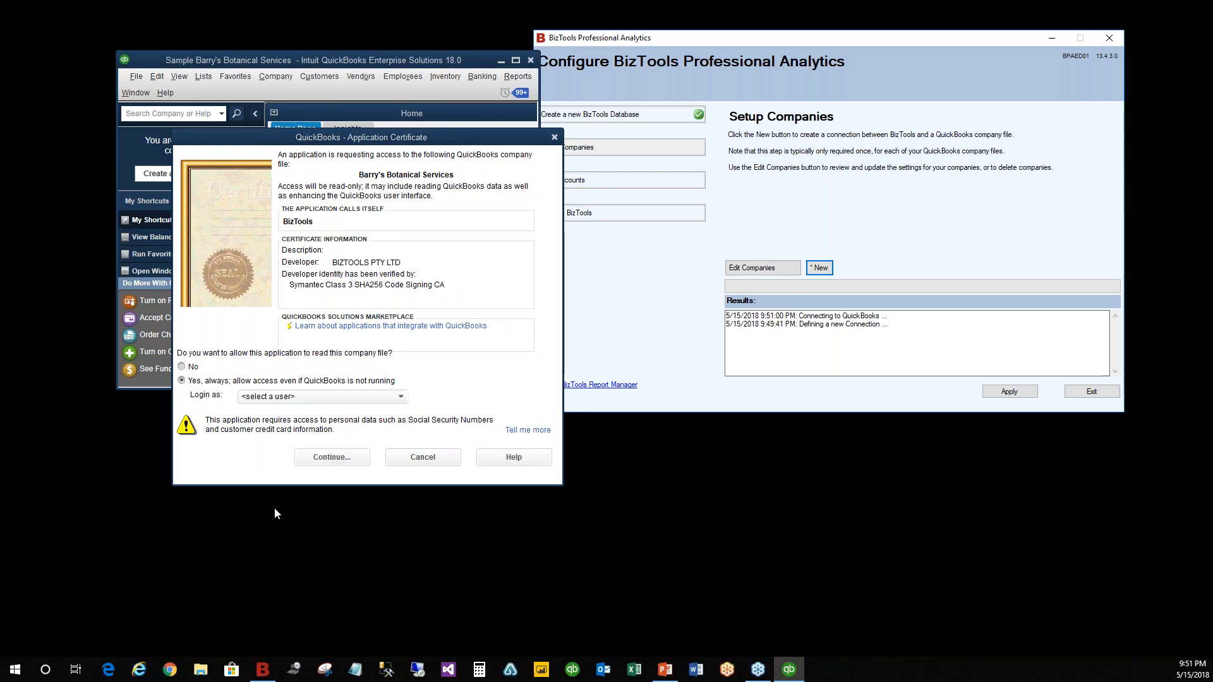
pyautogui.moveTo(341, 679); pyautogui.dragTo(598, 331)
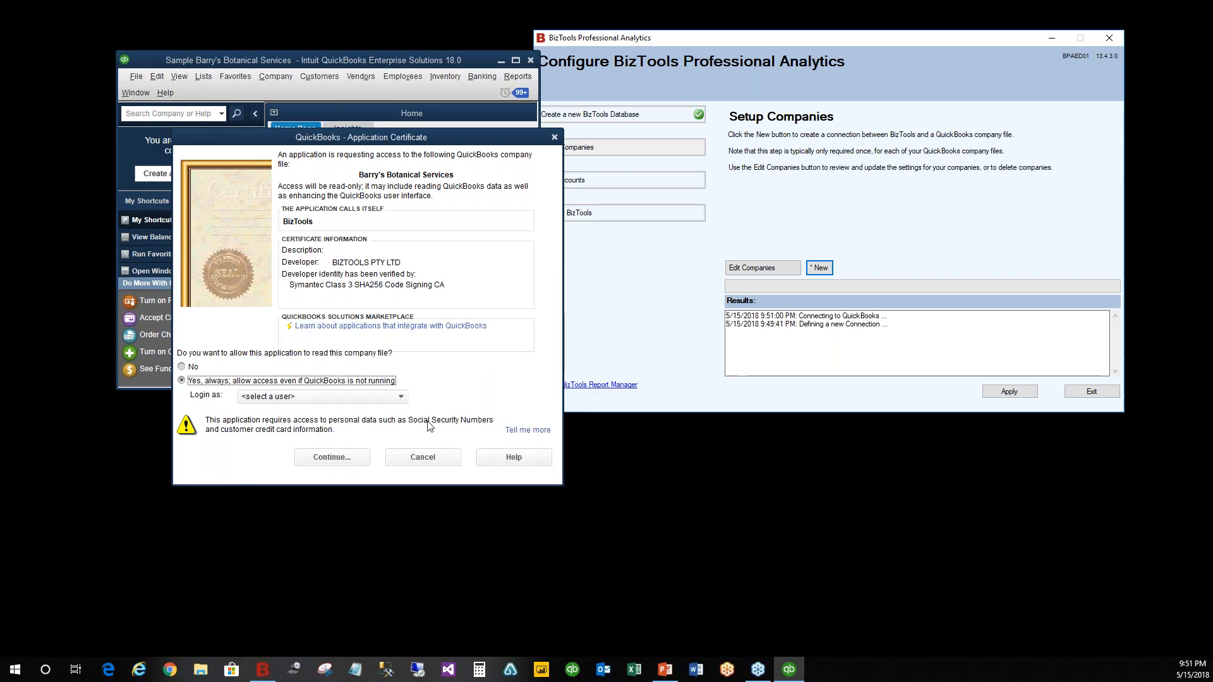
pyautogui.click(399, 398)
pyautogui.click(258, 444)
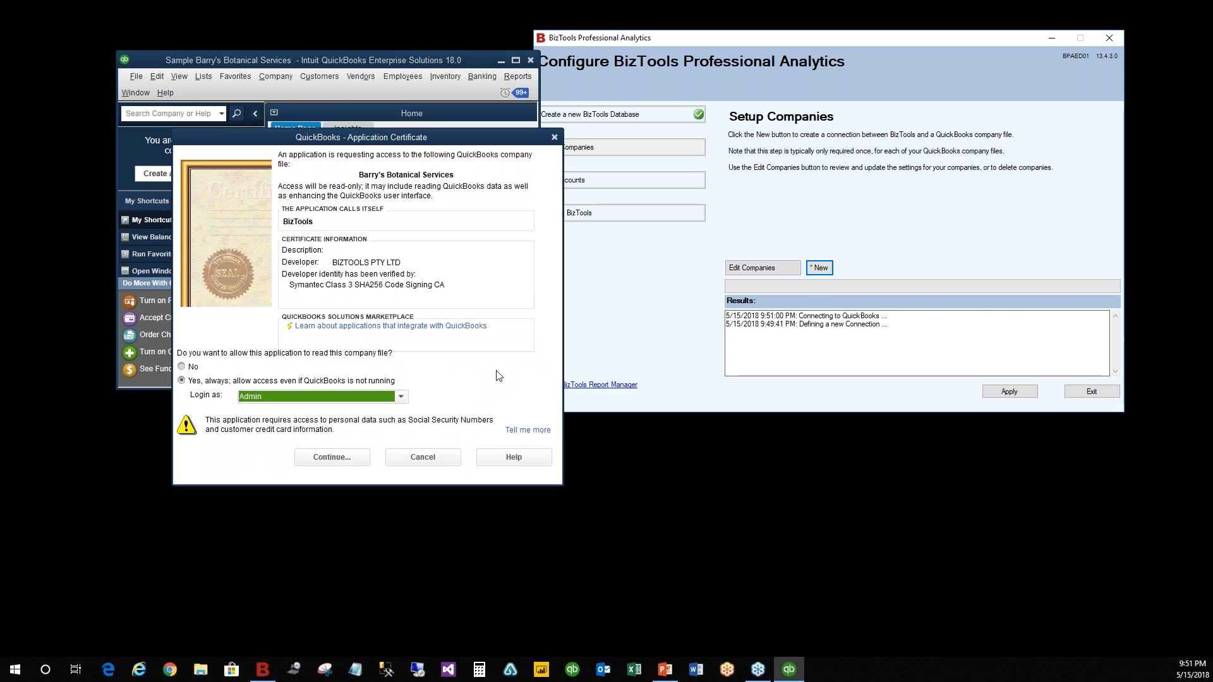
pyautogui.click(345, 462)
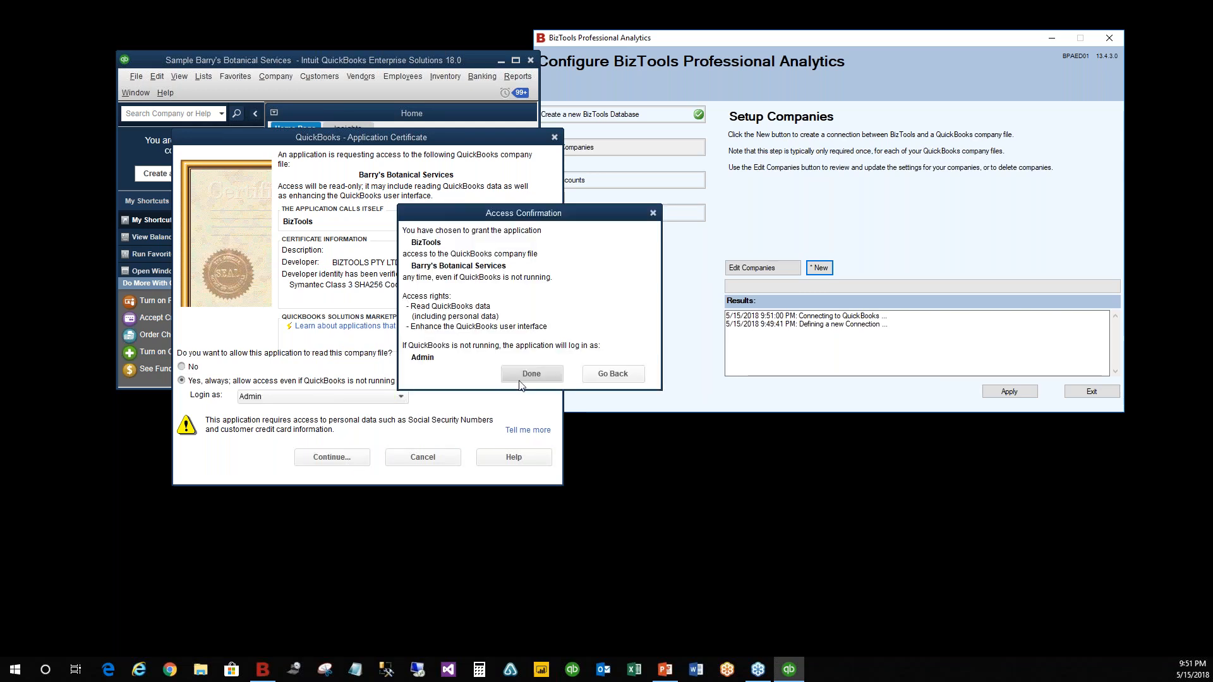
pyautogui.click(522, 373)
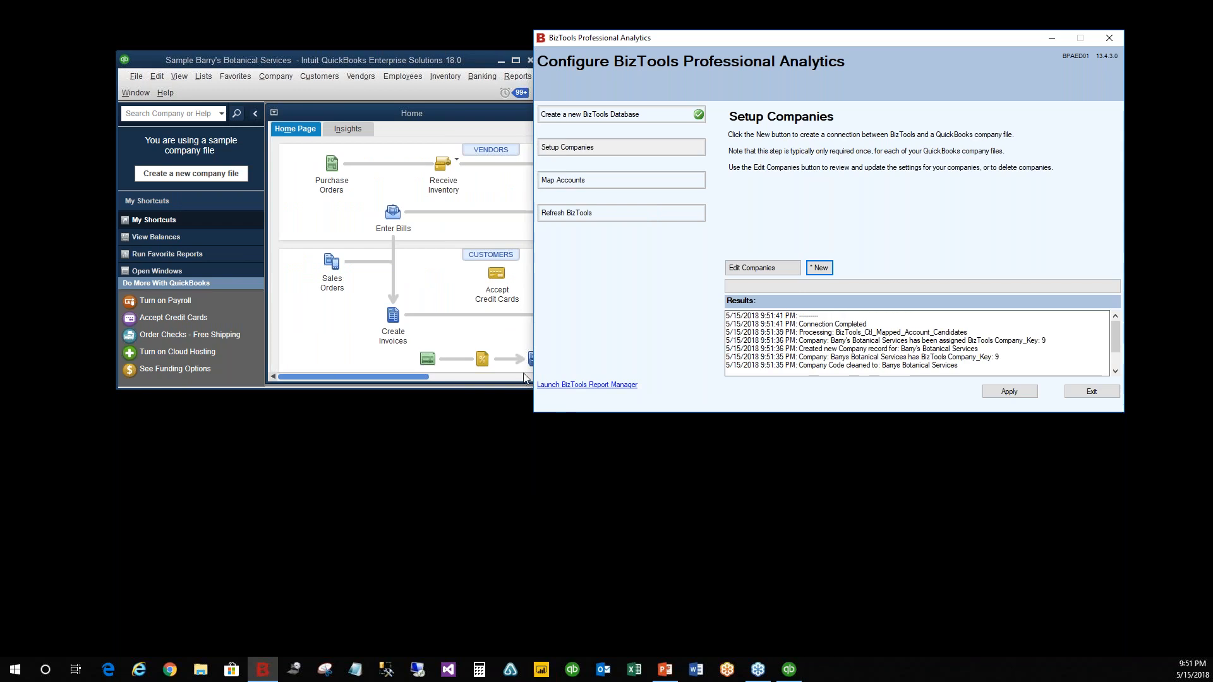
pyautogui.click(485, 62)
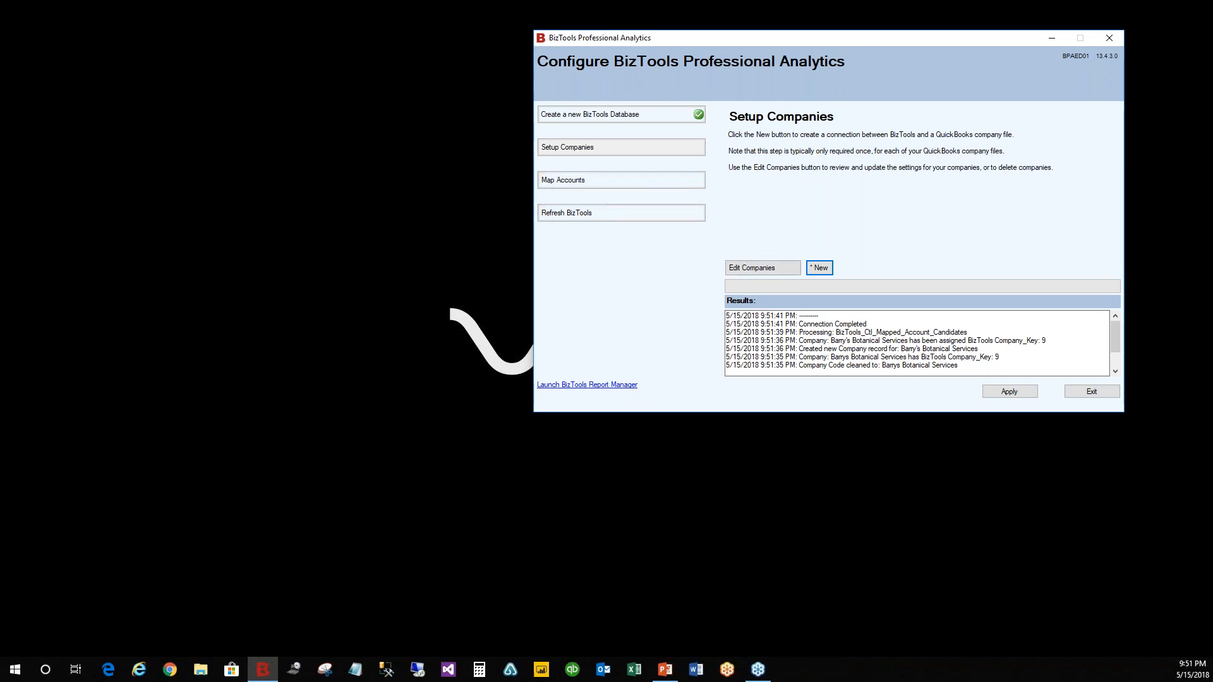
# Check the Barrys Botanical Services entry in the list of connected companies and leave the list without saving
pyautogui.click(764, 269)
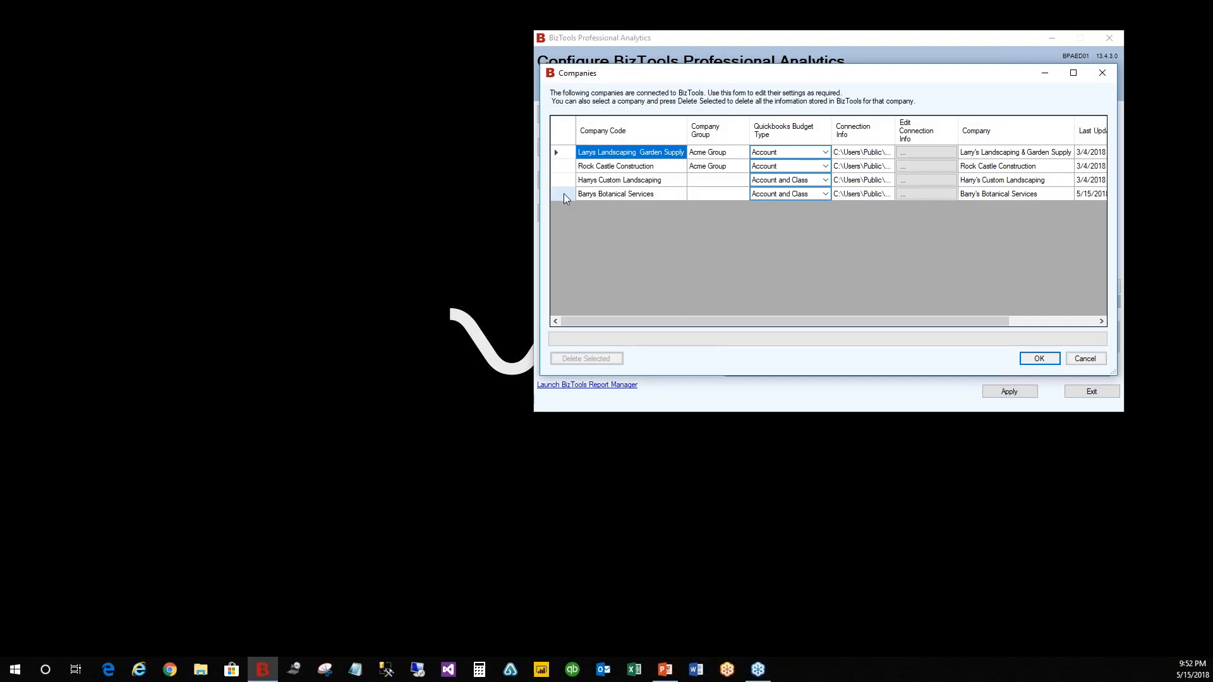
pyautogui.click(564, 193)
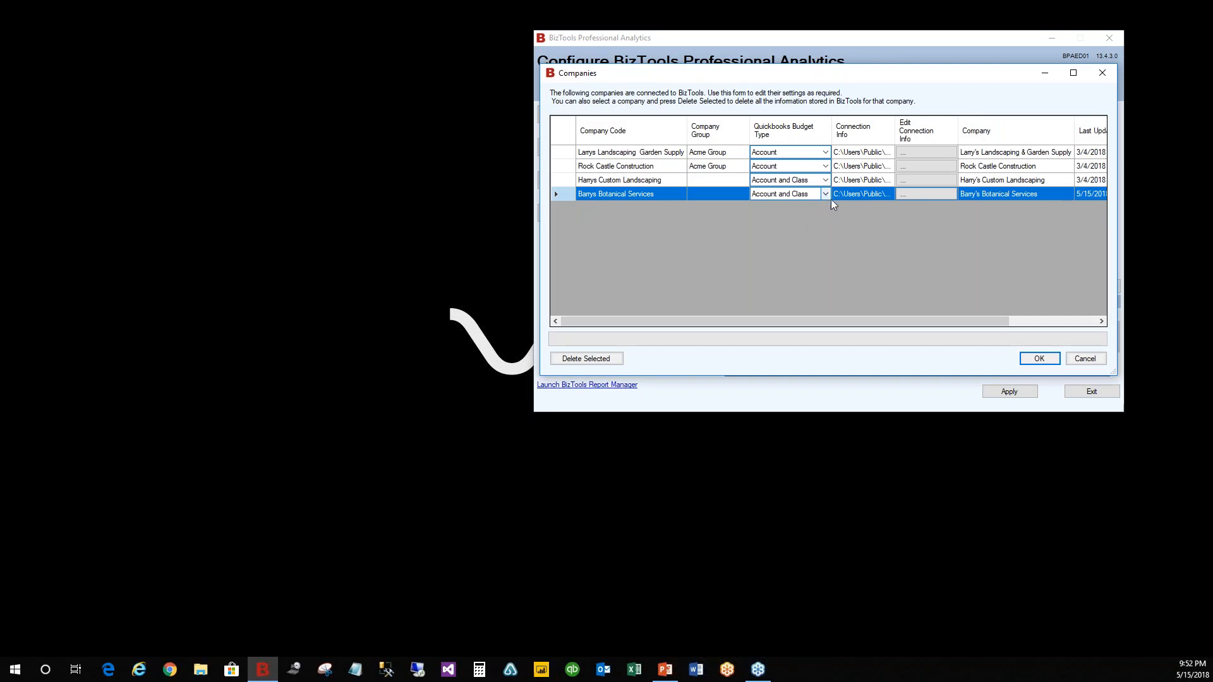
pyautogui.click(1094, 364)
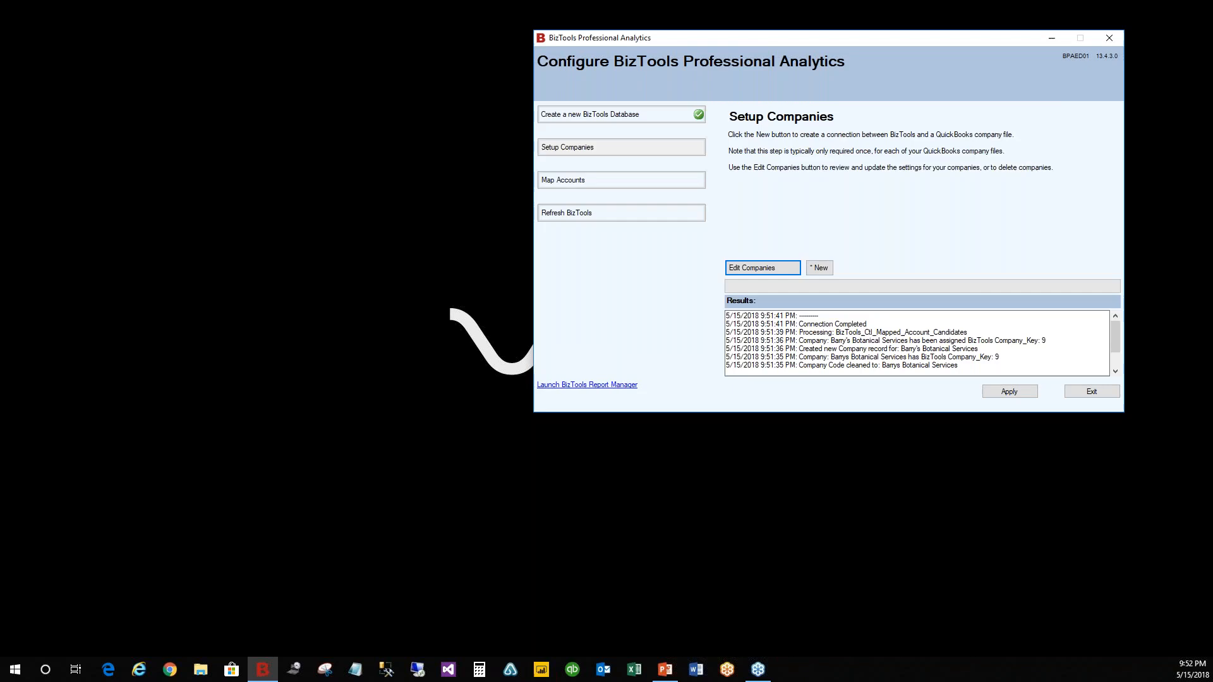
# Open the account mappings for editing, enlarge the account list and choose Barrys Botanical Services as the company
pyautogui.click(601, 181)
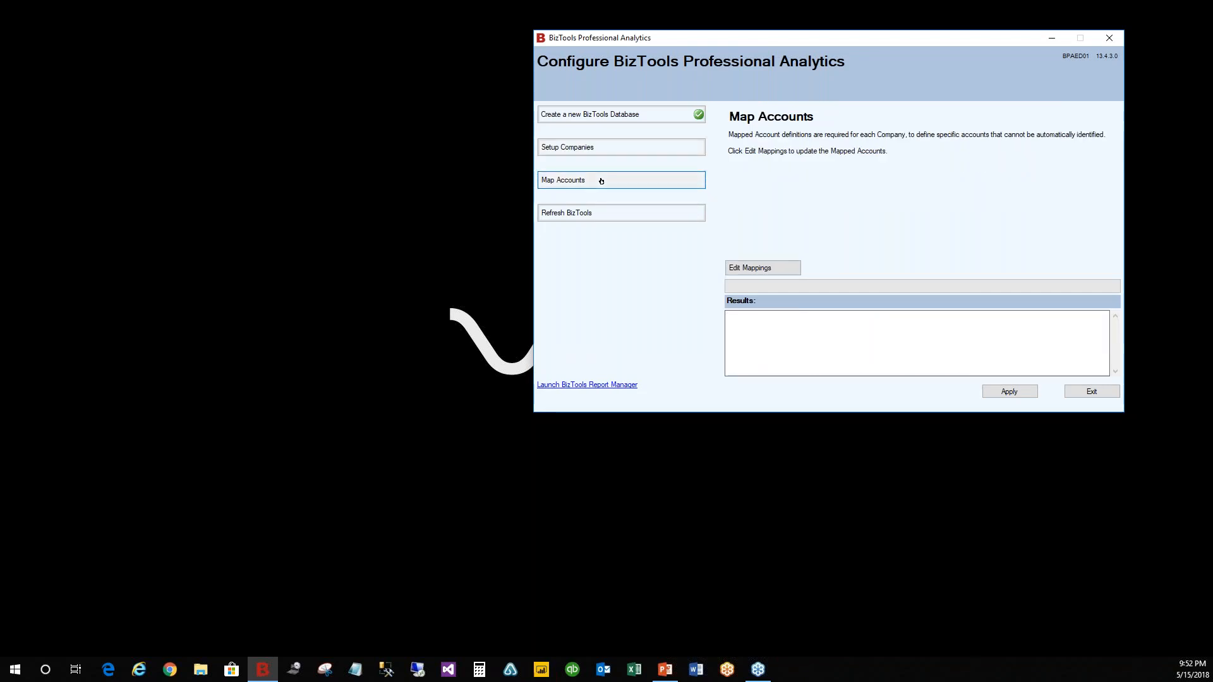
pyautogui.click(762, 268)
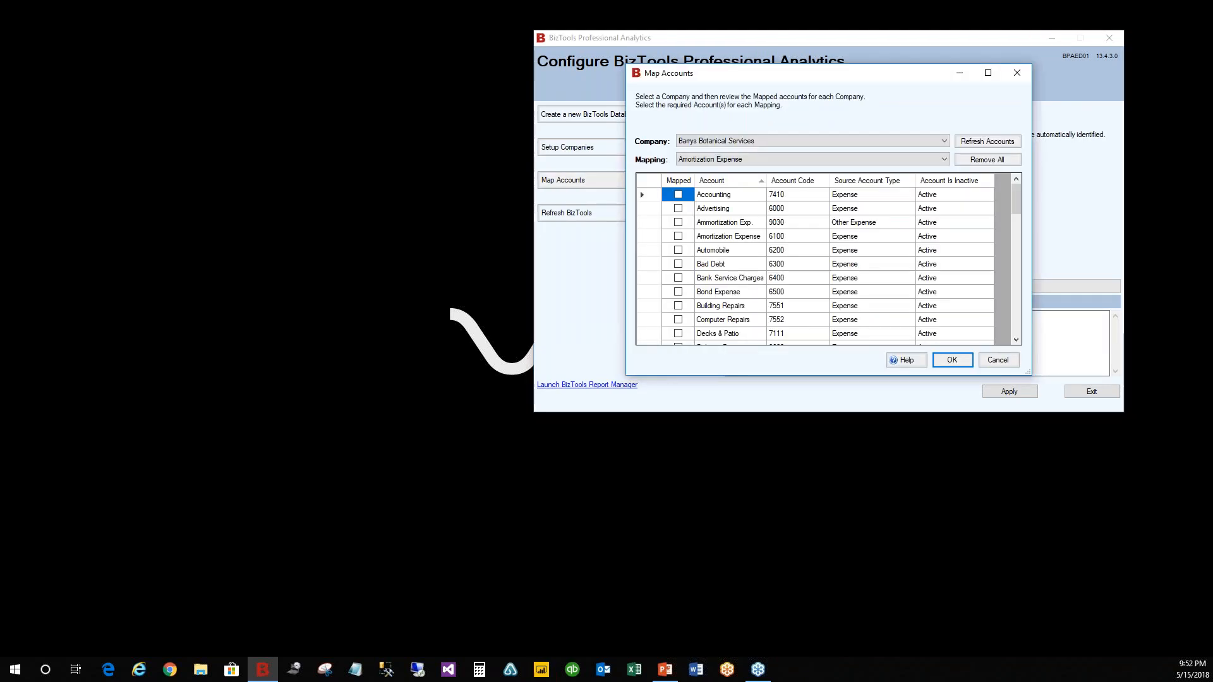
pyautogui.moveTo(743, 79); pyautogui.dragTo(481, 79)
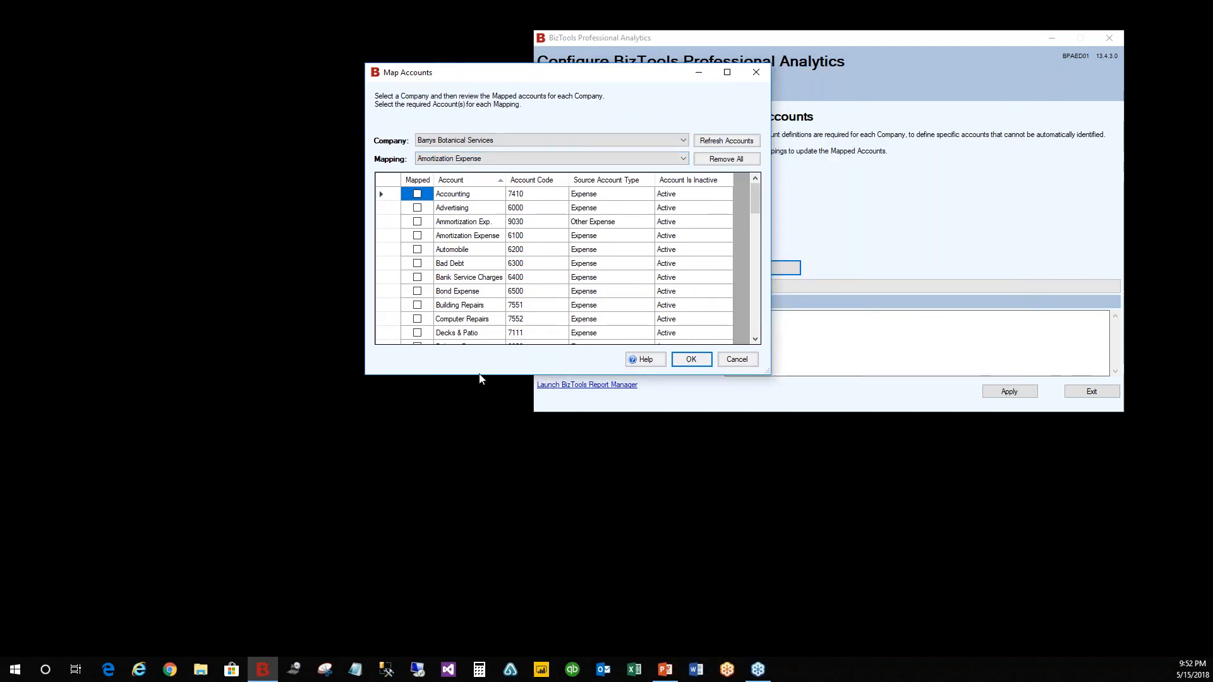
pyautogui.moveTo(483, 375); pyautogui.dragTo(482, 507)
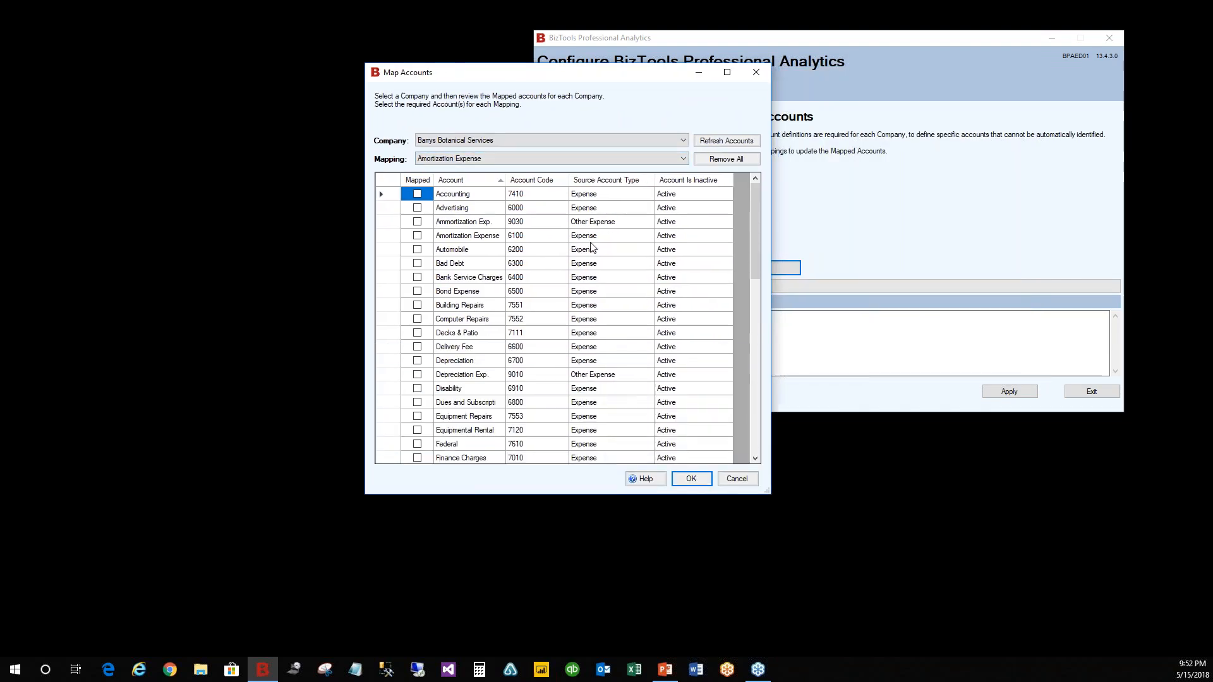
pyautogui.click(683, 141)
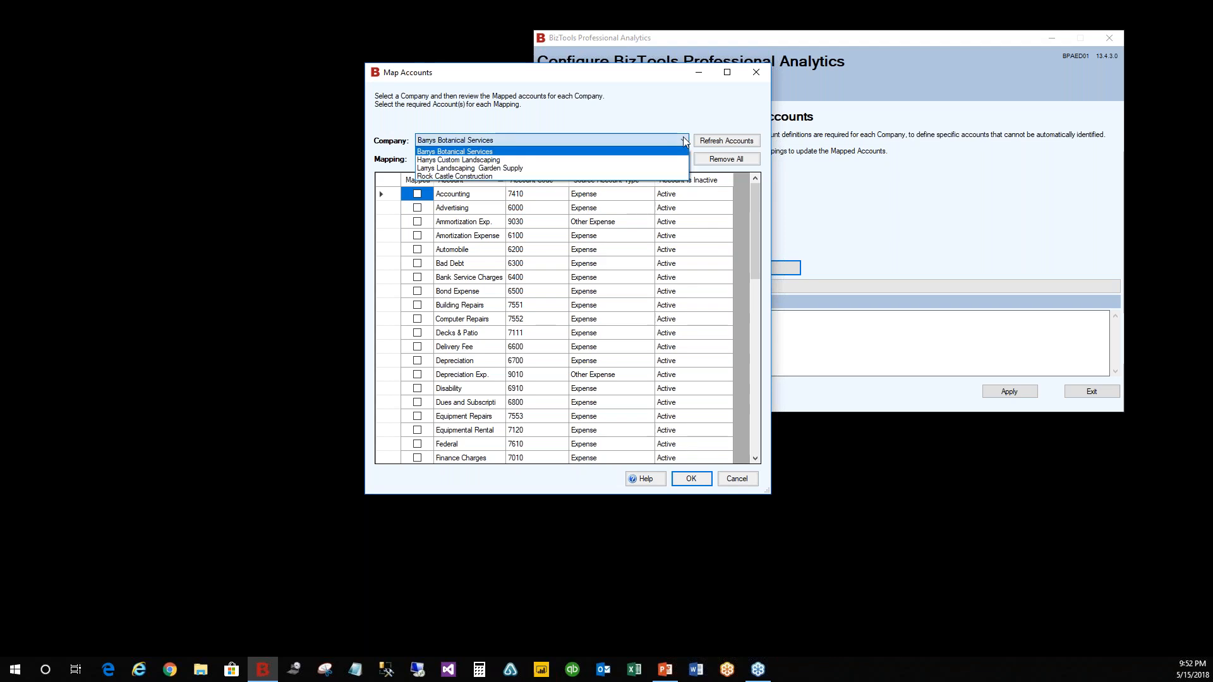
pyautogui.click(662, 150)
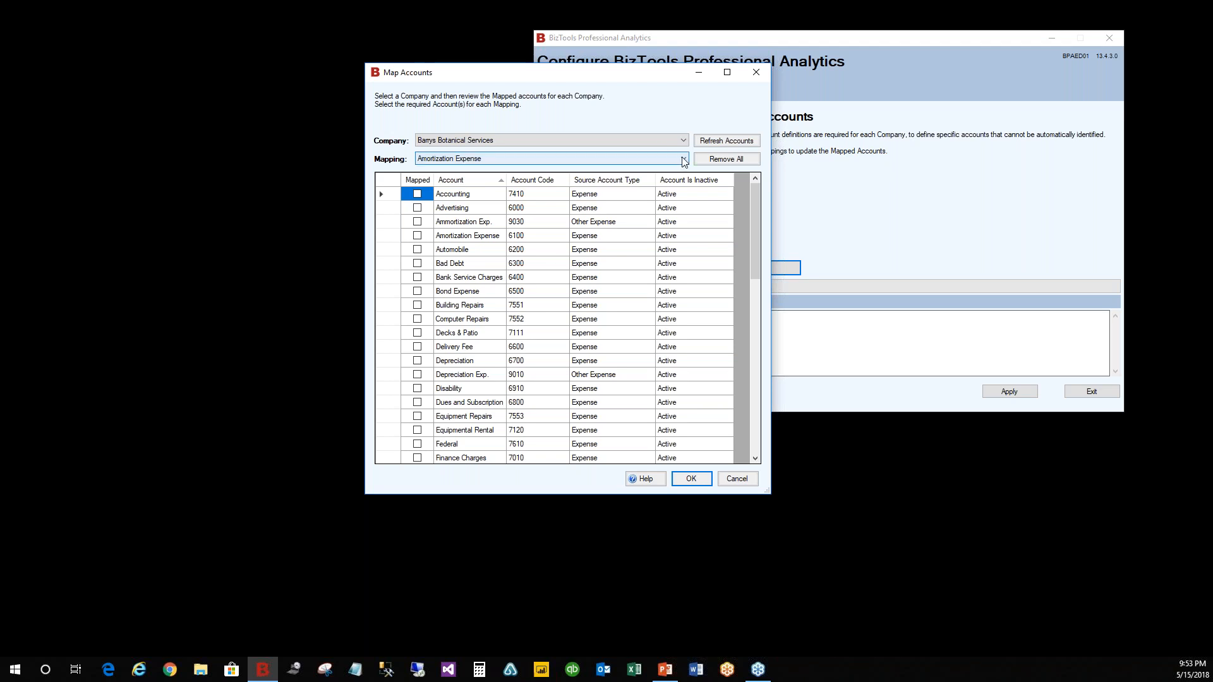
# Assign the Ammortization Exp. (9030) and Amortization Expense (6100) accounts to the Amortization Expense mapping
pyautogui.click(683, 160)
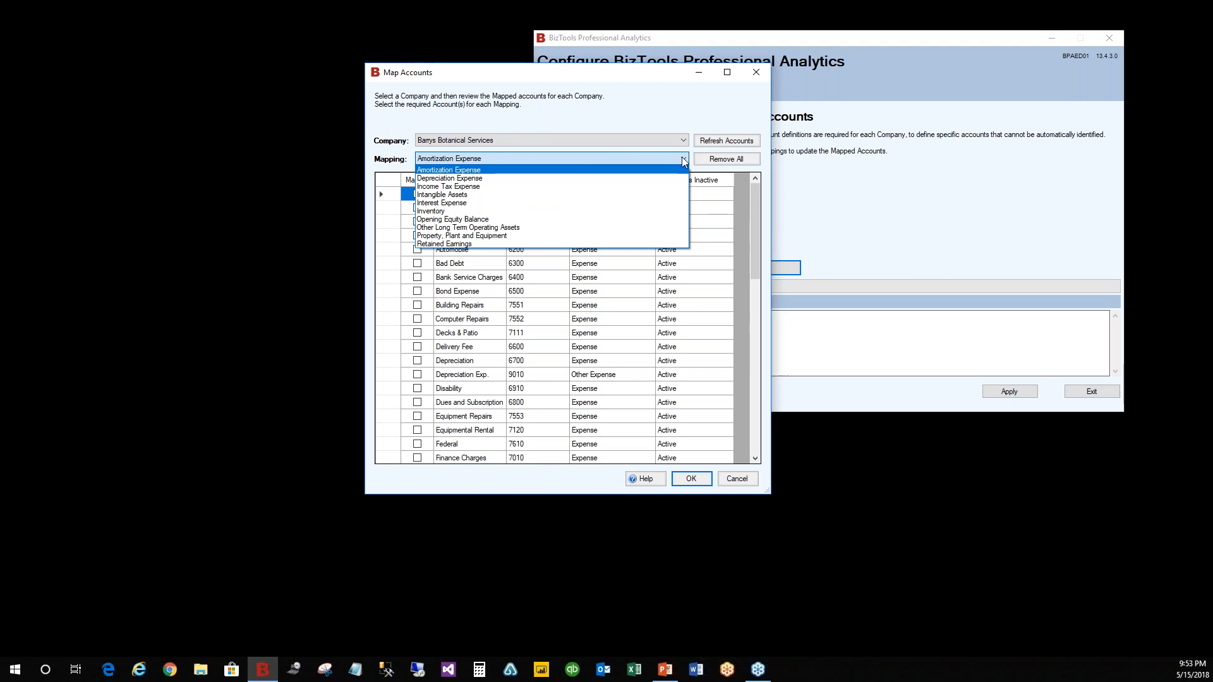
pyautogui.click(512, 171)
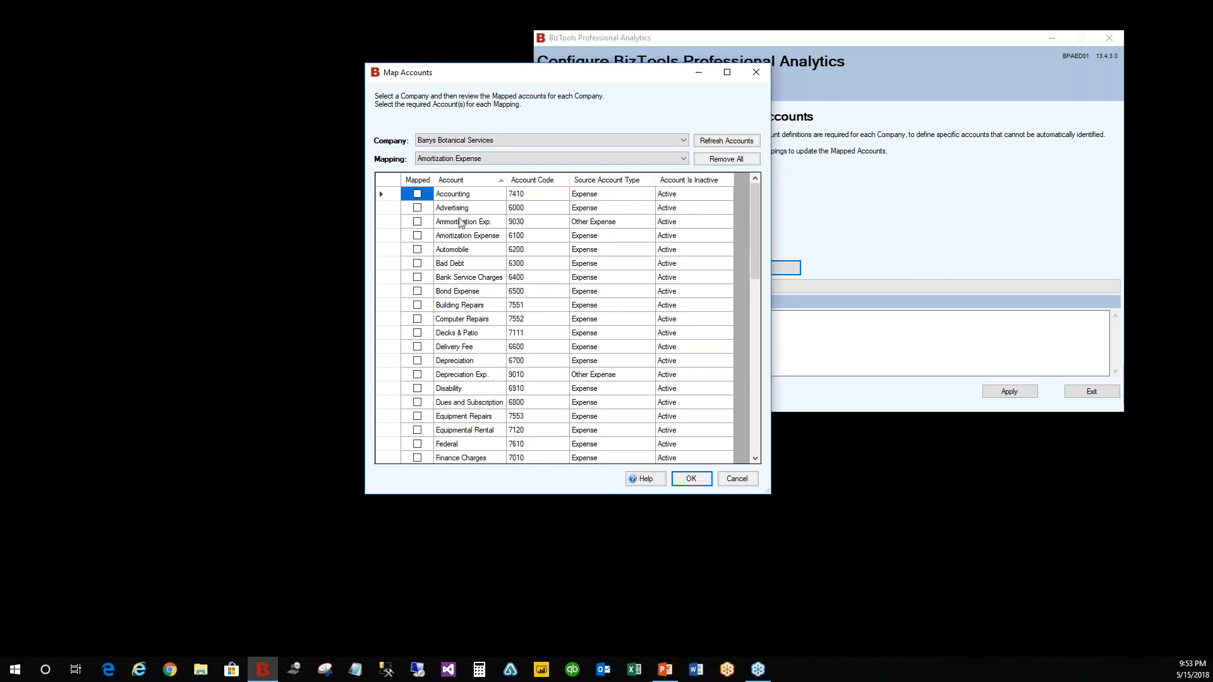
pyautogui.click(417, 222)
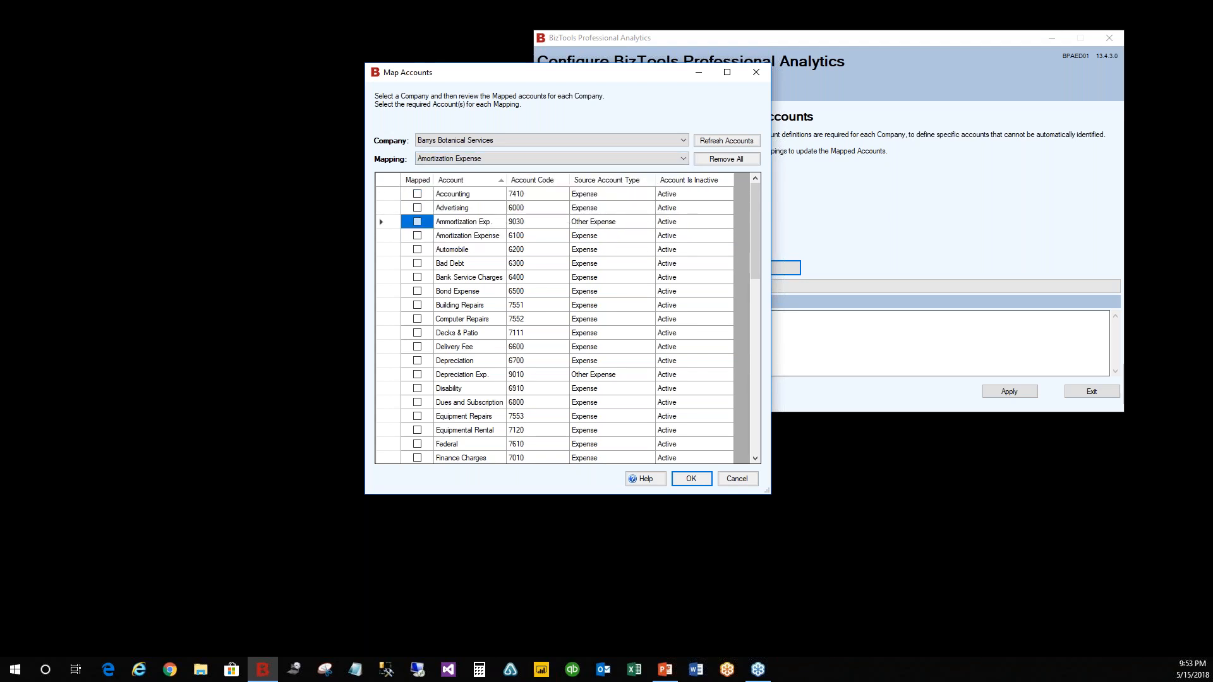
pyautogui.click(417, 236)
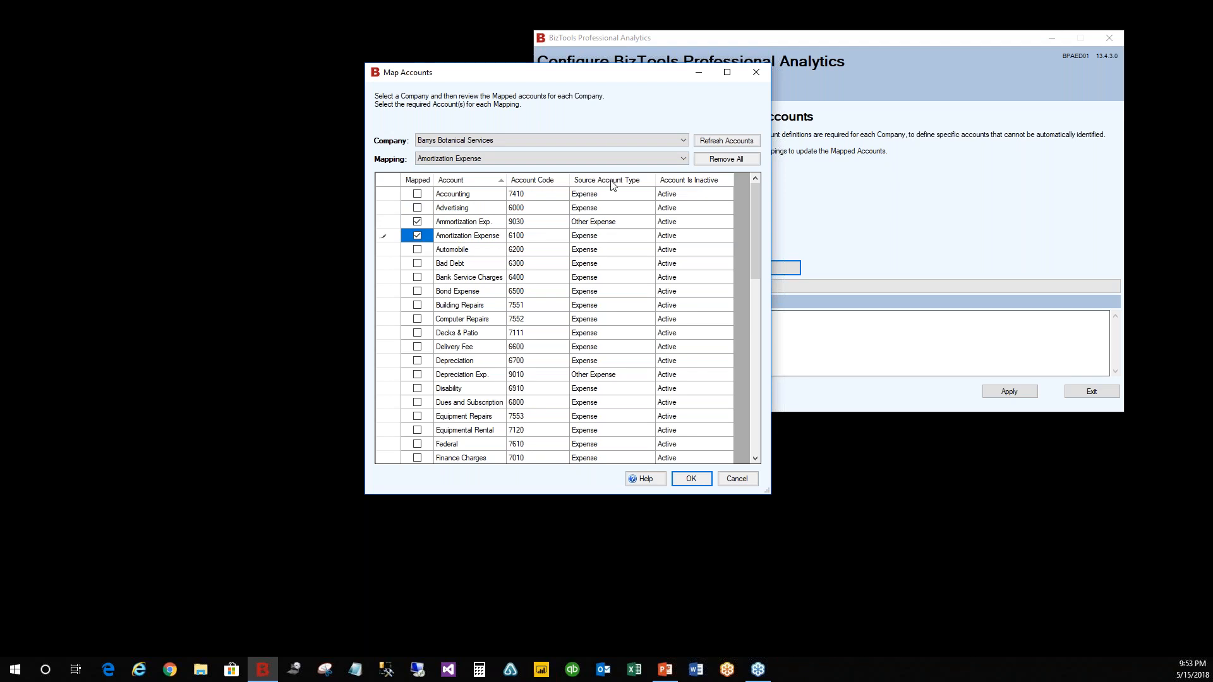
# Assign the Depreciation (6700) and Depreciation Exp. (9010) accounts to the Depreciation Expense mapping and enlarge the account list
pyautogui.click(682, 159)
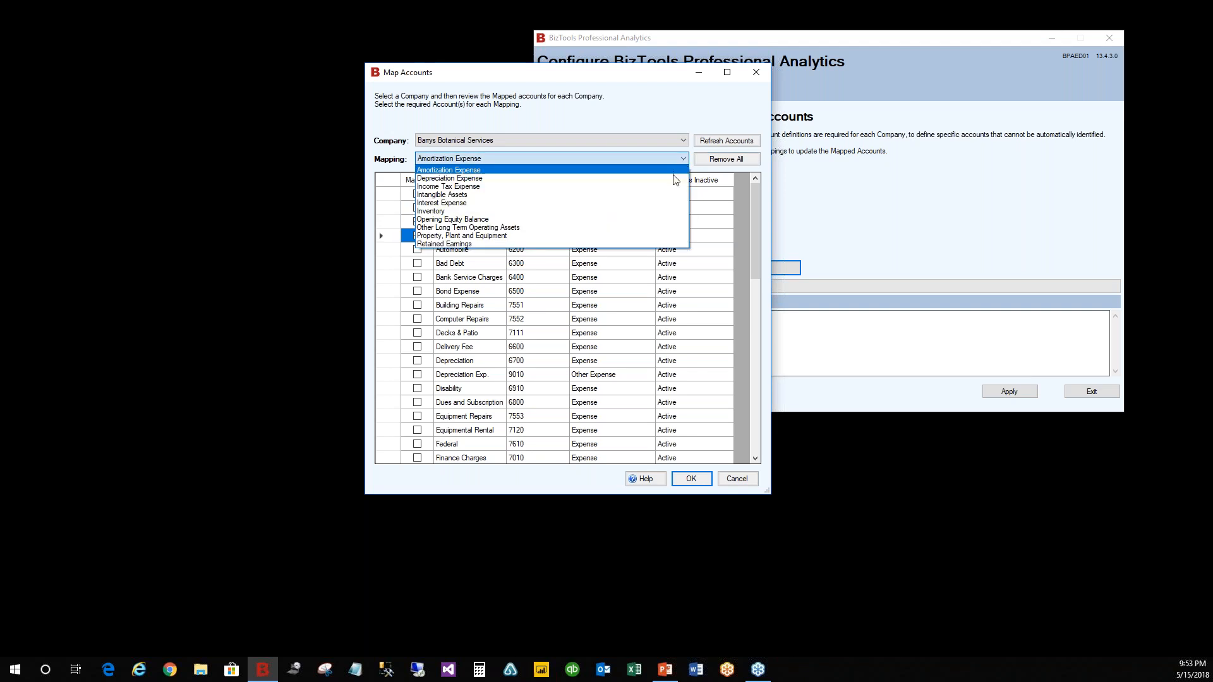
pyautogui.click(675, 178)
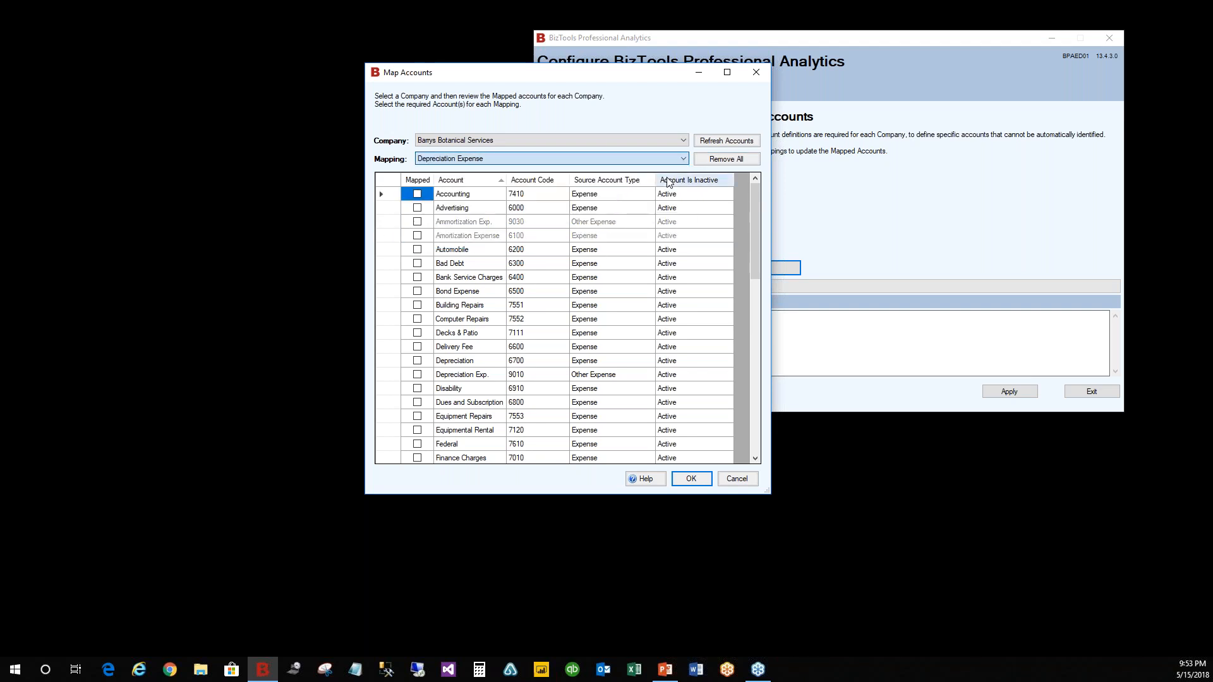
pyautogui.click(417, 360)
pyautogui.click(417, 376)
pyautogui.click(417, 375)
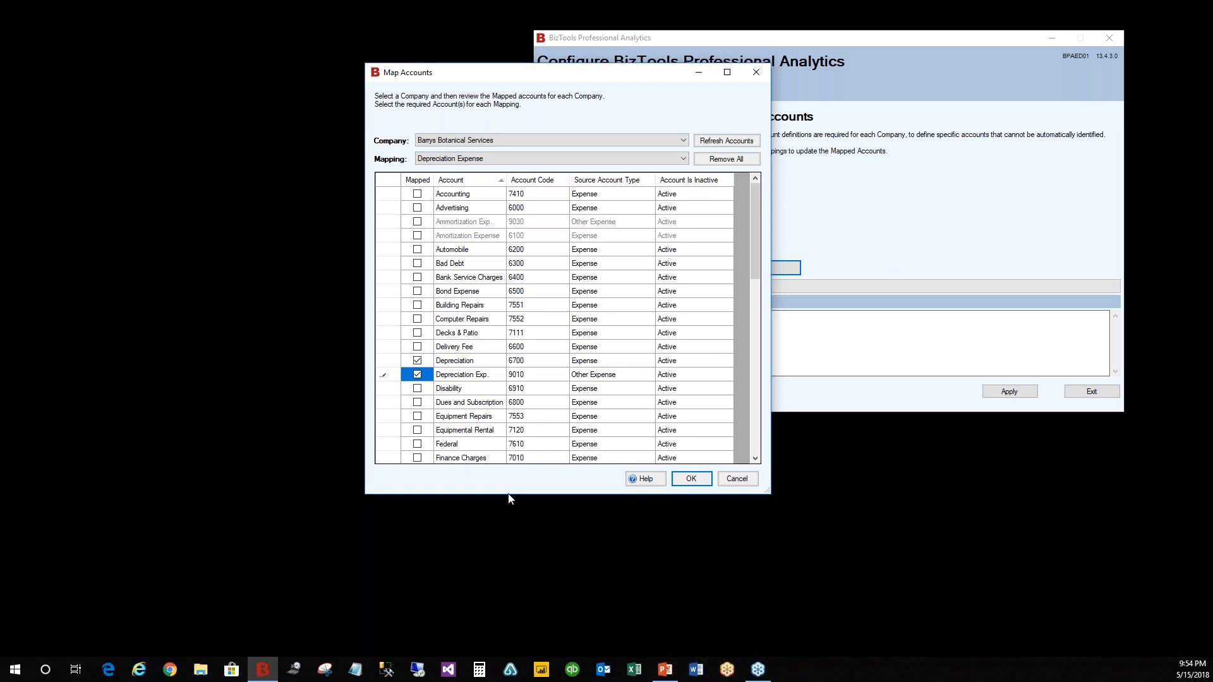
pyautogui.moveTo(509, 495); pyautogui.dragTo(524, 584)
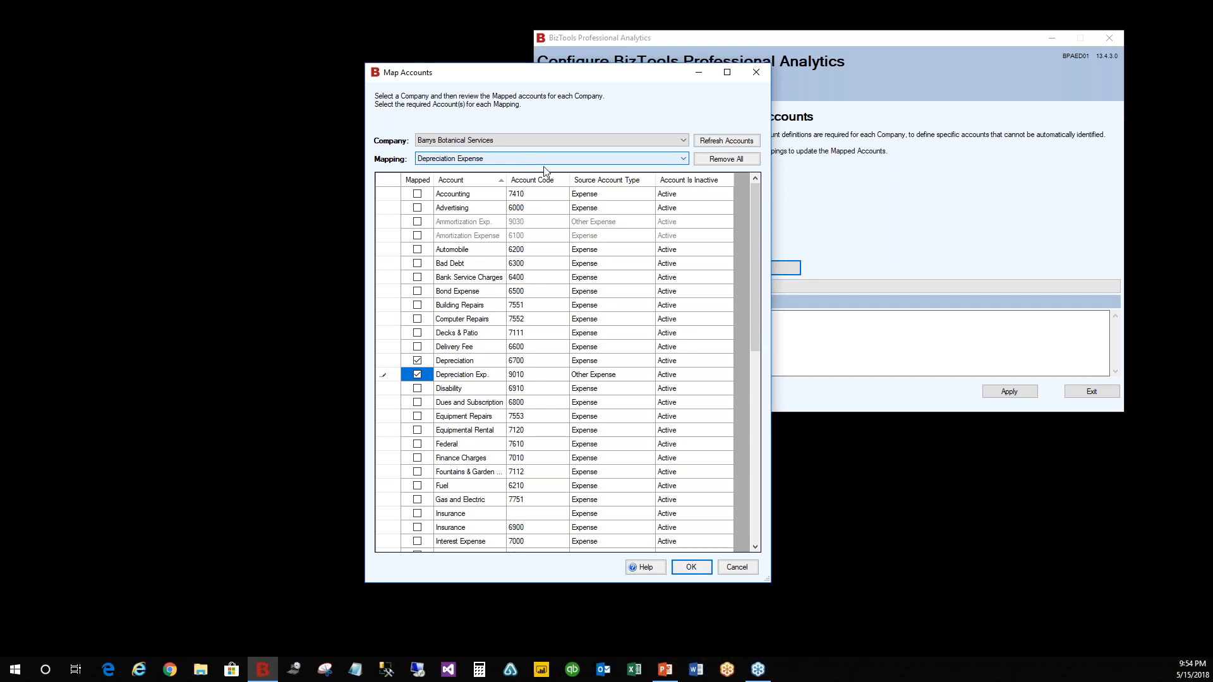
pyautogui.moveTo(753, 263)
pyautogui.mouseDown()
pyautogui.moveTo(742, 347)
pyautogui.moveTo(759, 242)
pyautogui.mouseUp()
# Assign the Federal (7610) and State (7630) tax accounts to the Income Tax Expense mapping, sorting by account code to find related accounts
pyautogui.click(684, 159)
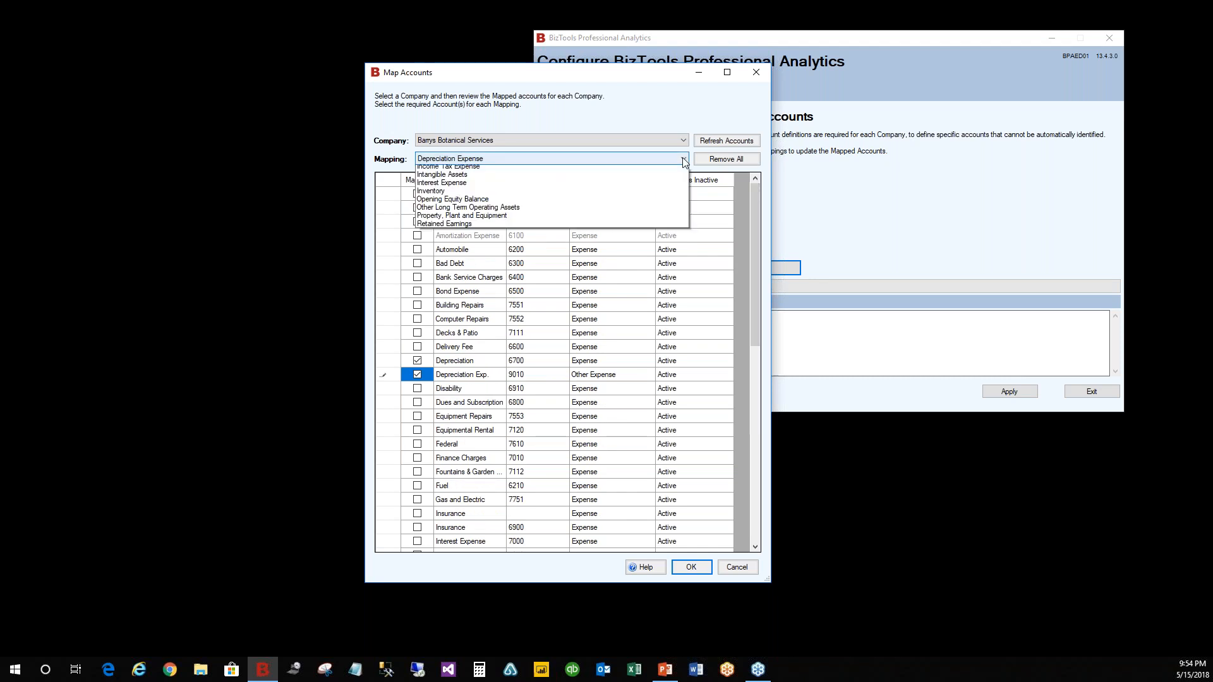
pyautogui.click(598, 187)
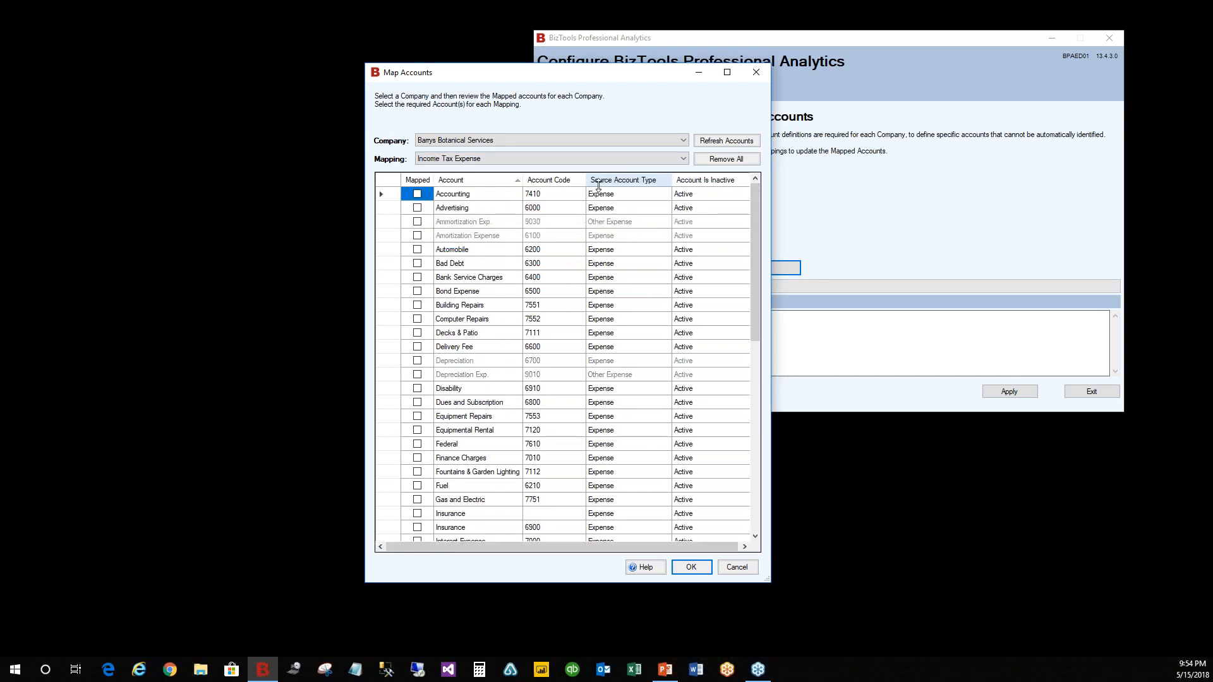
pyautogui.click(417, 446)
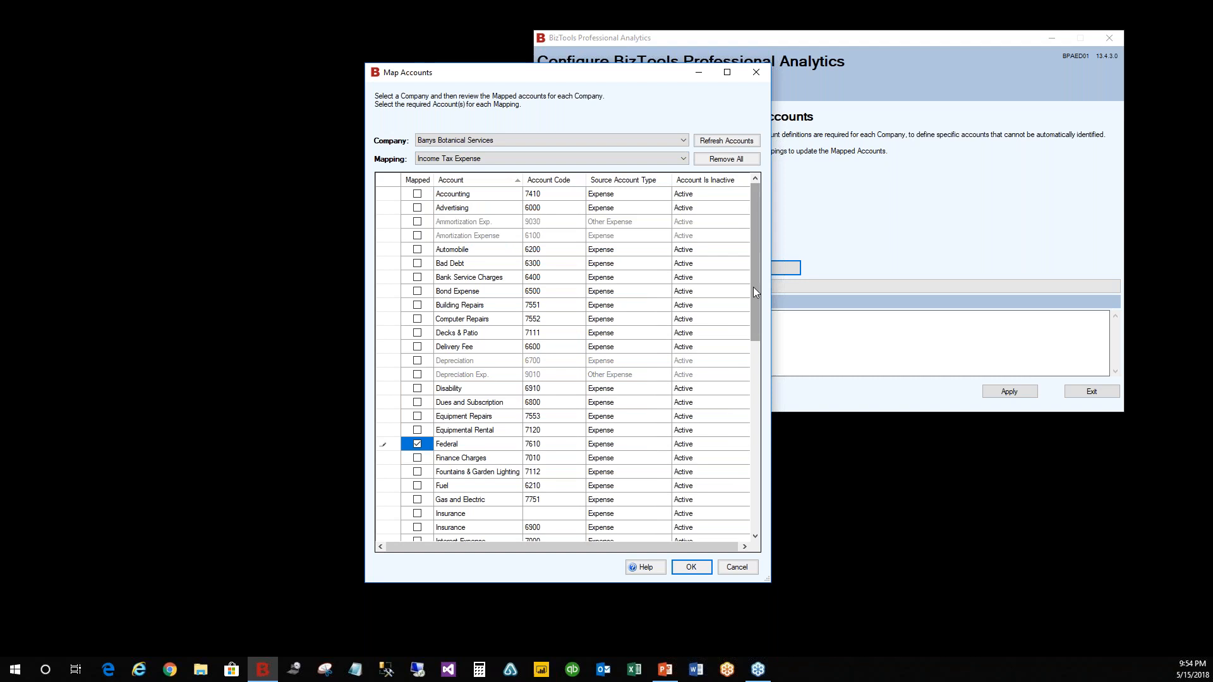
pyautogui.moveTo(753, 288); pyautogui.dragTo(752, 335)
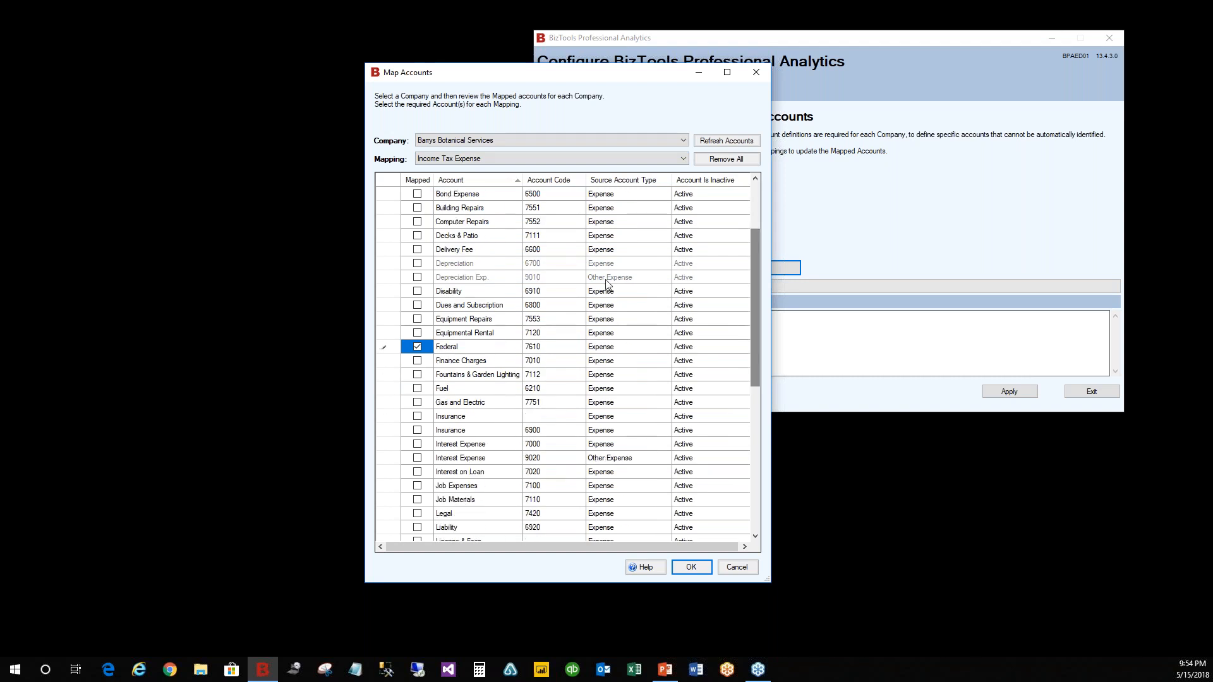
pyautogui.click(565, 181)
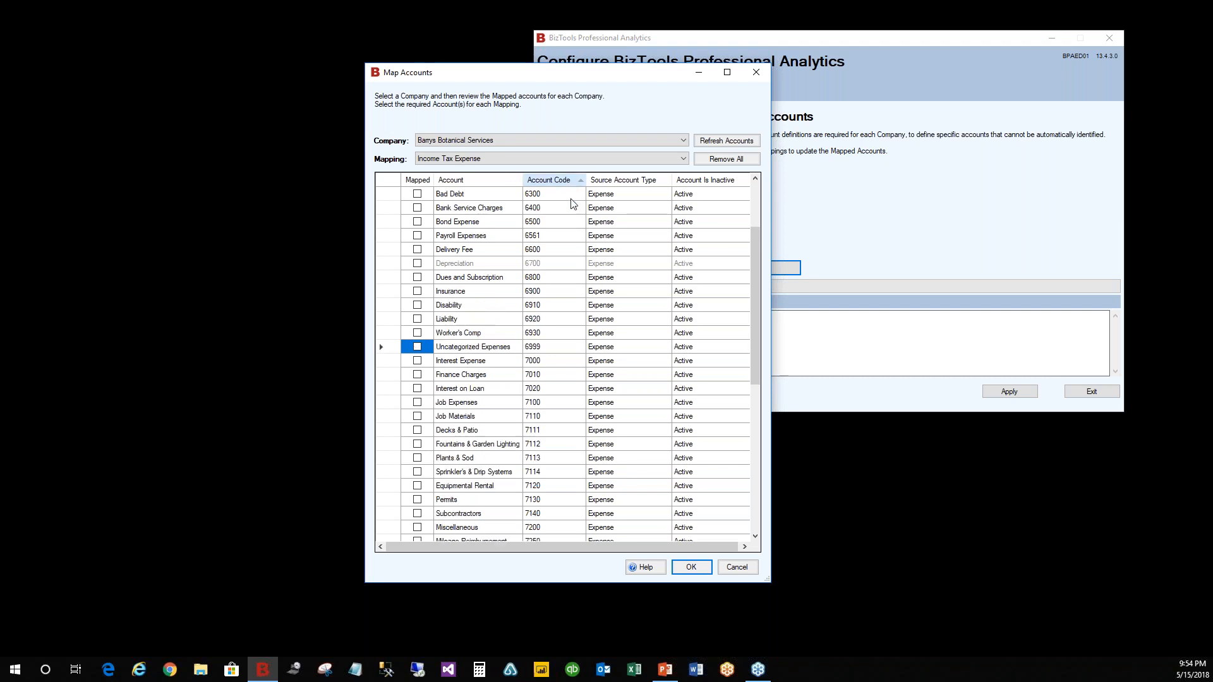
pyautogui.scroll(-7, 755, 316)
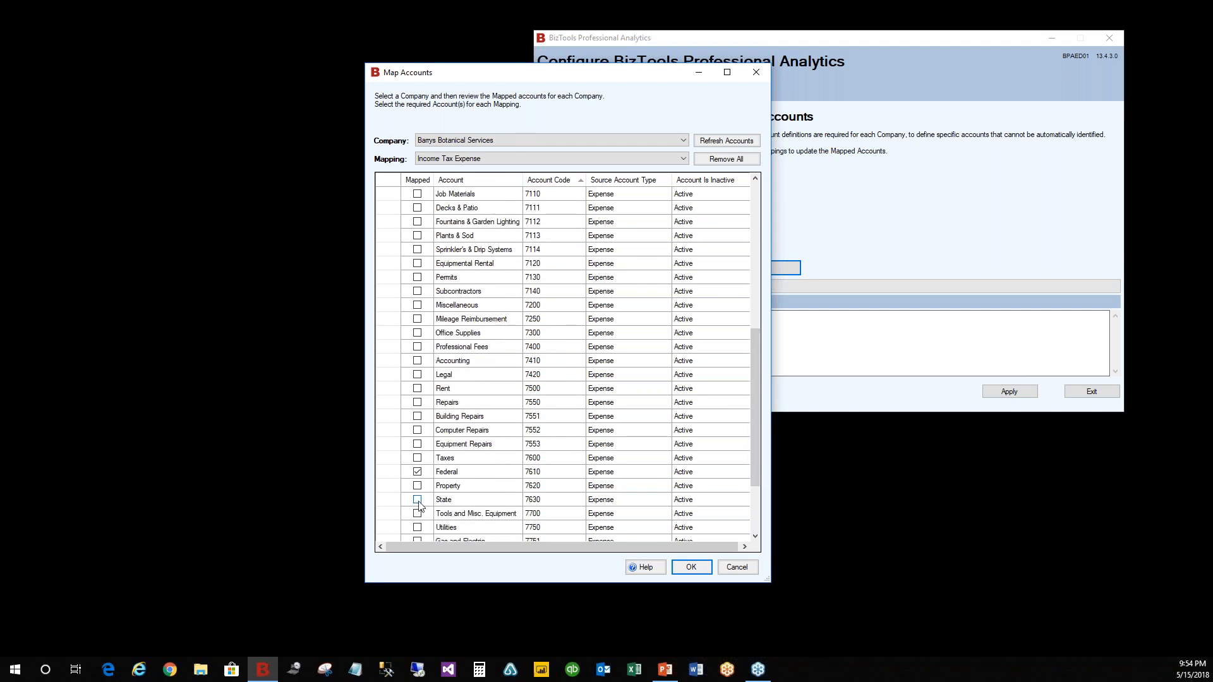
pyautogui.click(417, 499)
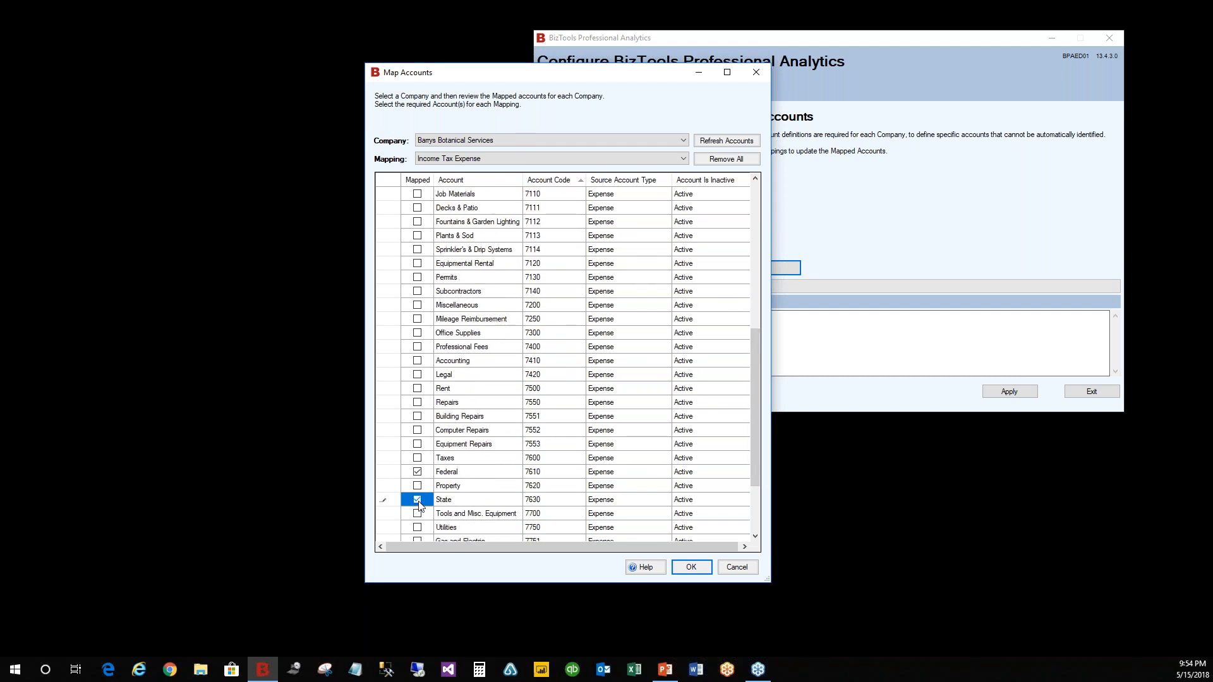
pyautogui.click(484, 185)
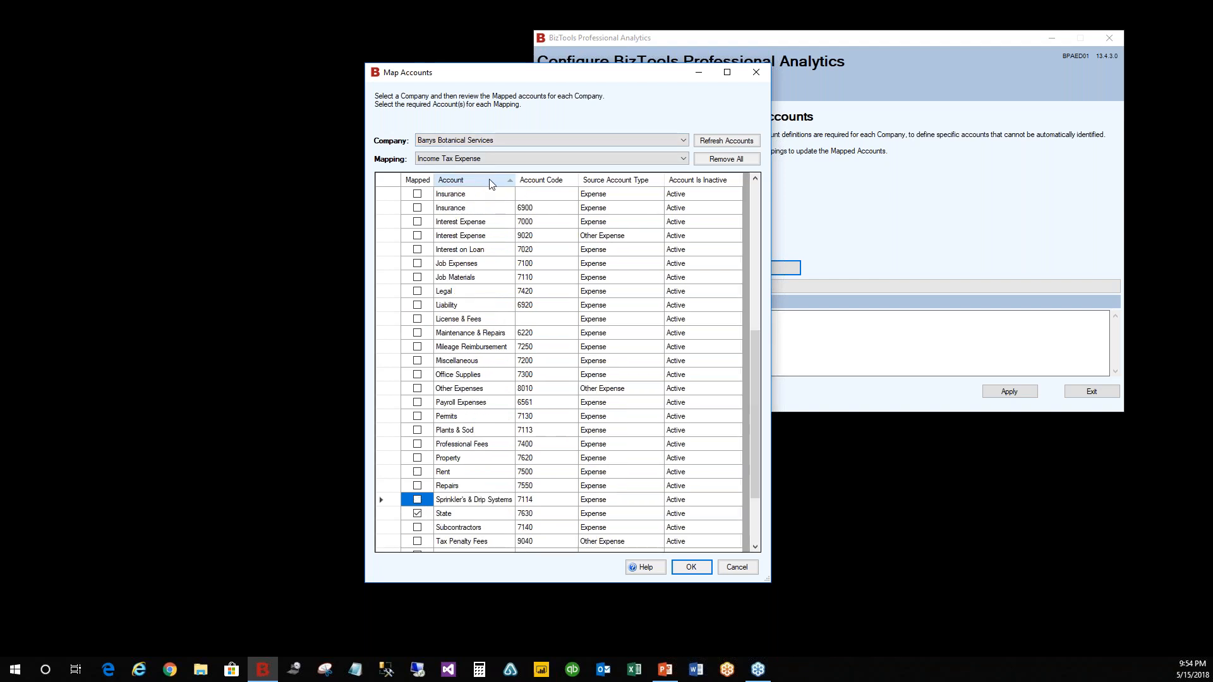
# Sort the Intangible Assets mapping by account code and assign Intangibles (1700), Goodwill (1750) and Accum. Ammortization (1760) to it
pyautogui.click(682, 161)
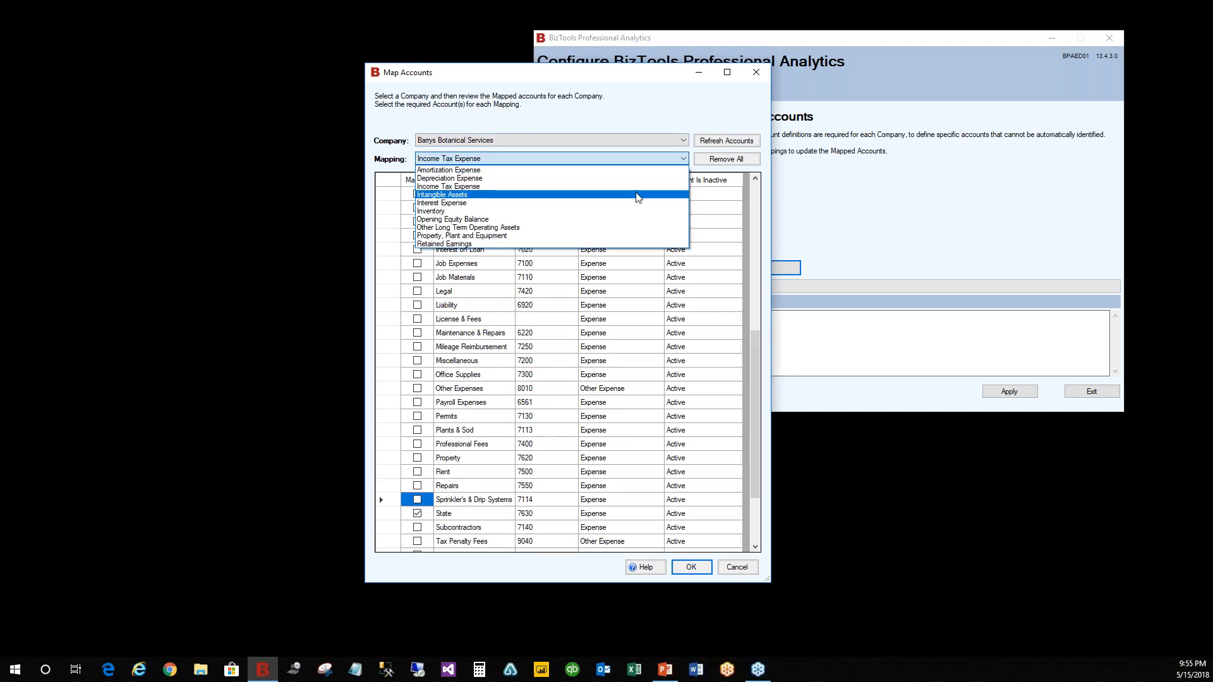
pyautogui.click(638, 196)
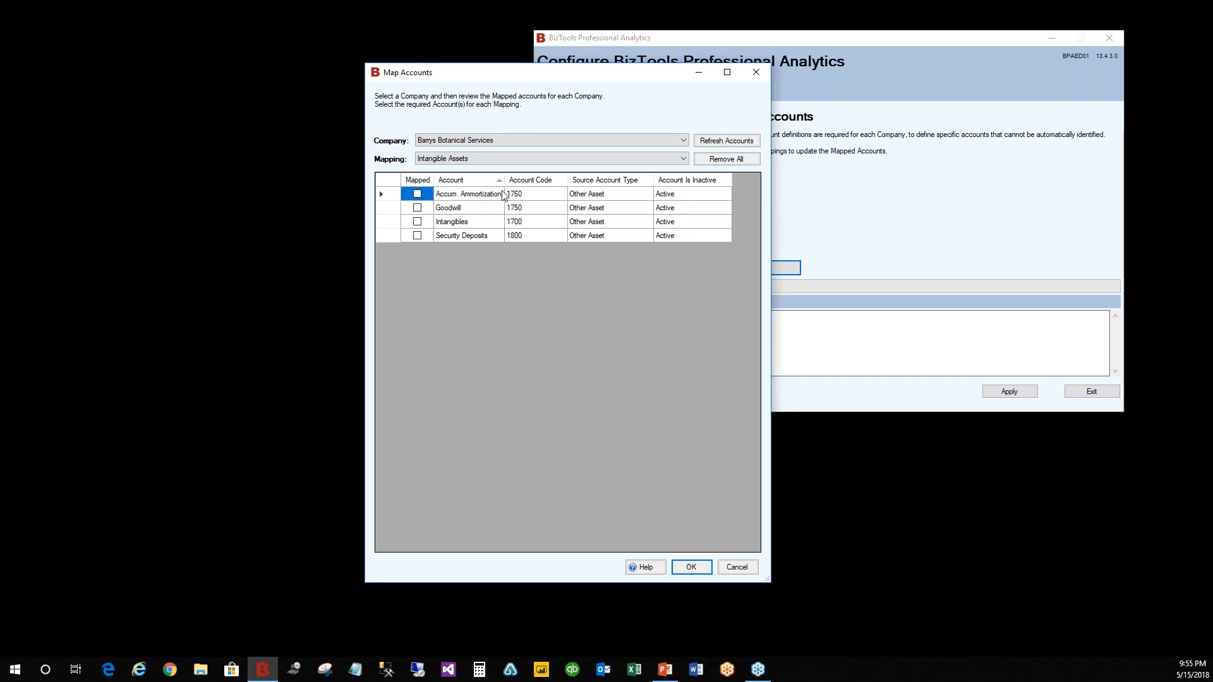
pyautogui.click(534, 184)
pyautogui.click(417, 194)
pyautogui.click(417, 208)
pyautogui.click(417, 221)
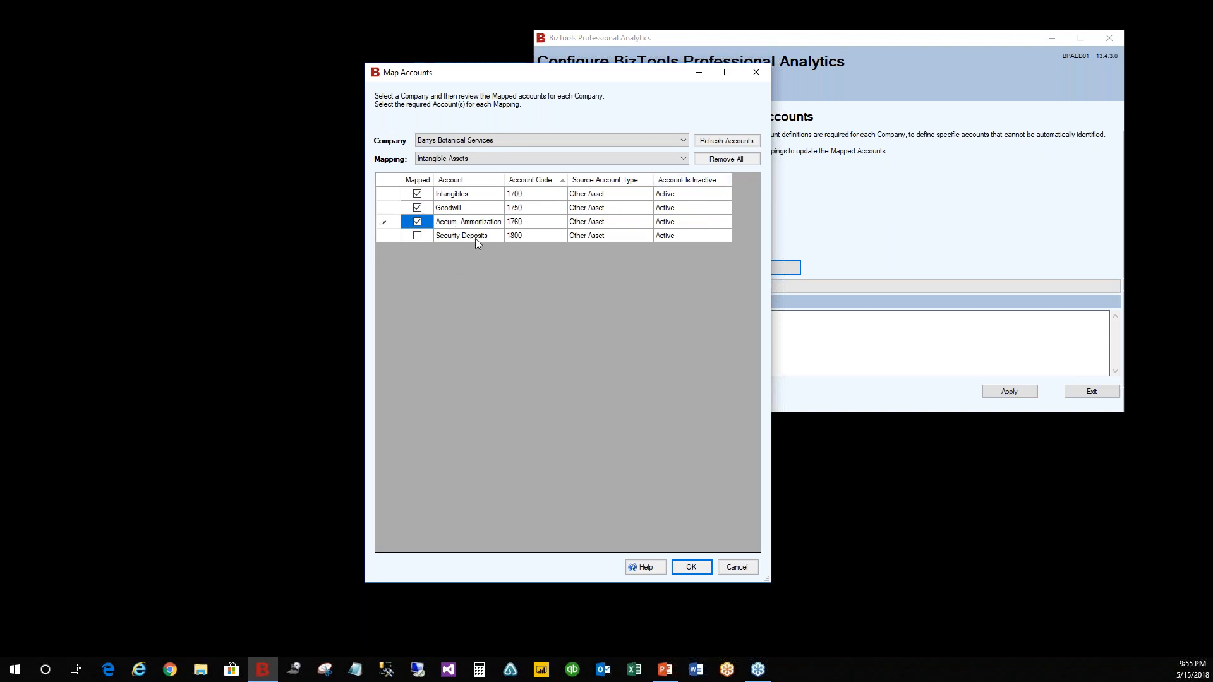
# Assign both Interest Expense accounts (7000 and 9020), Interest on Loan (7020) and Finance Charges (7010) to the Interest Expense mapping
pyautogui.click(684, 161)
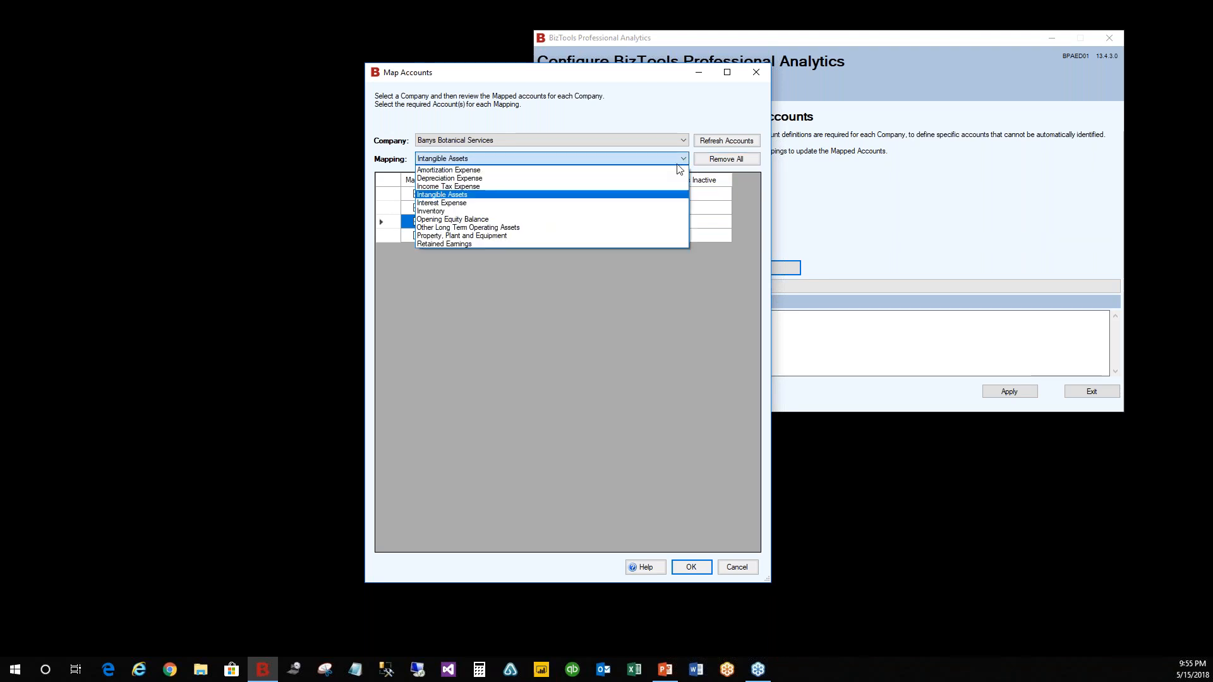
pyautogui.click(676, 204)
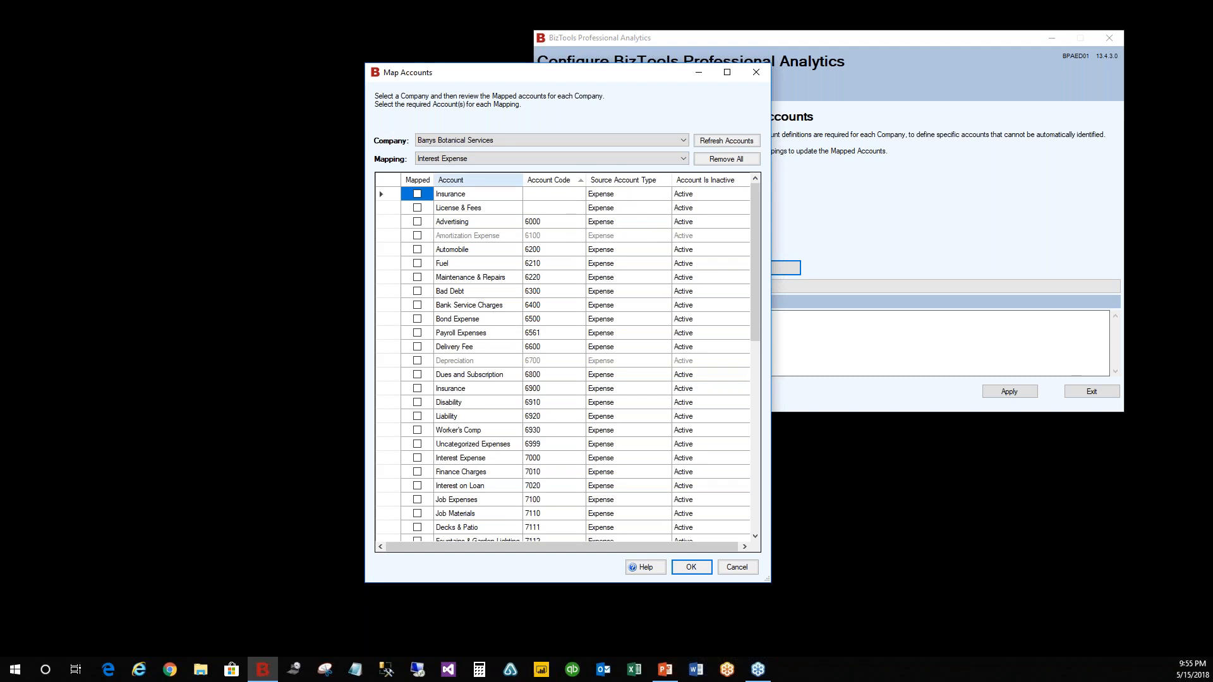
pyautogui.click(467, 180)
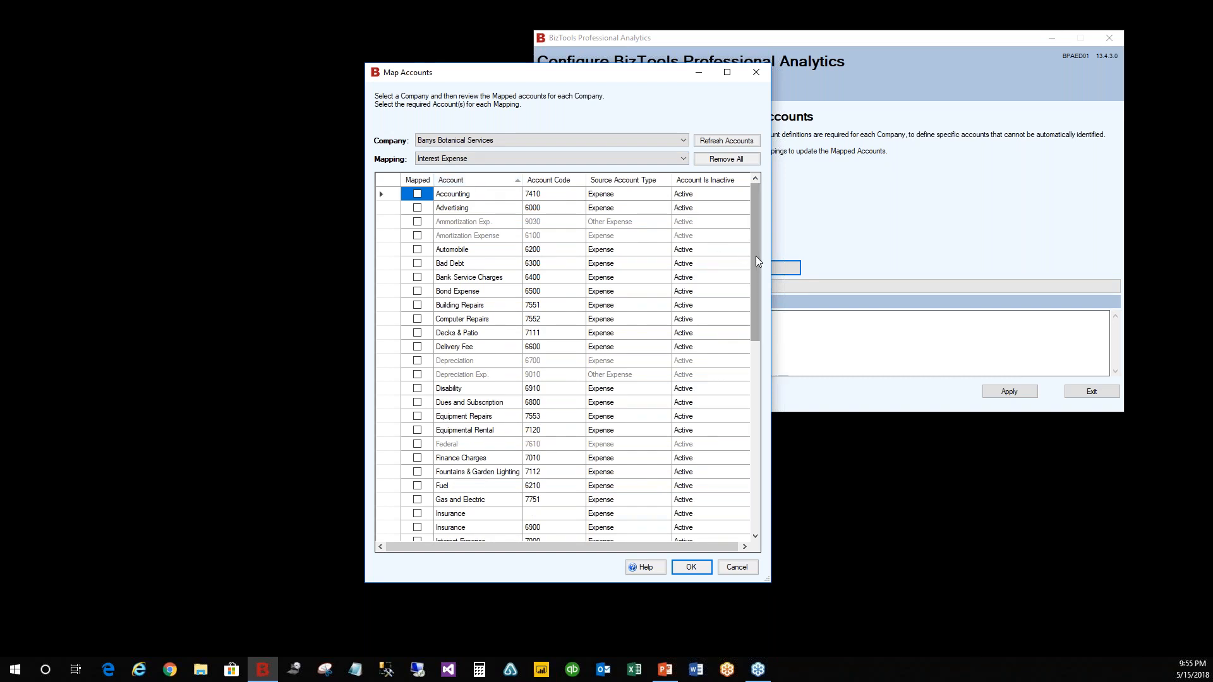
pyautogui.moveTo(756, 264); pyautogui.dragTo(749, 344)
pyautogui.click(417, 360)
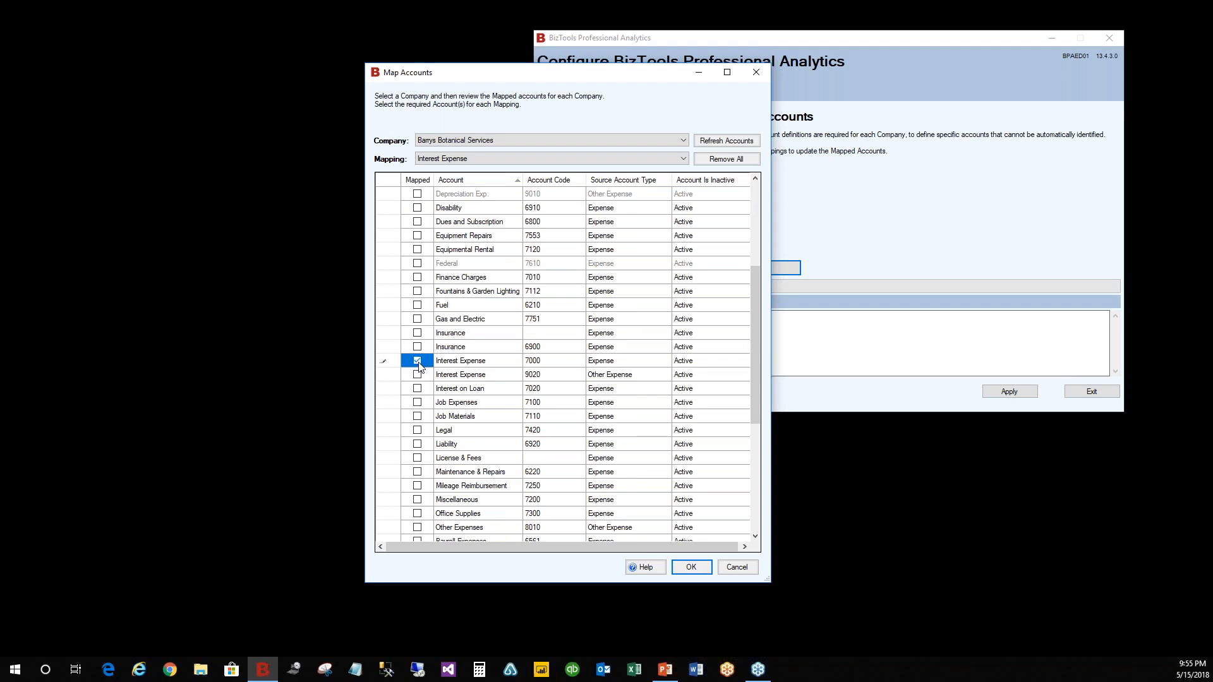
pyautogui.click(418, 375)
pyautogui.click(418, 389)
pyautogui.click(564, 182)
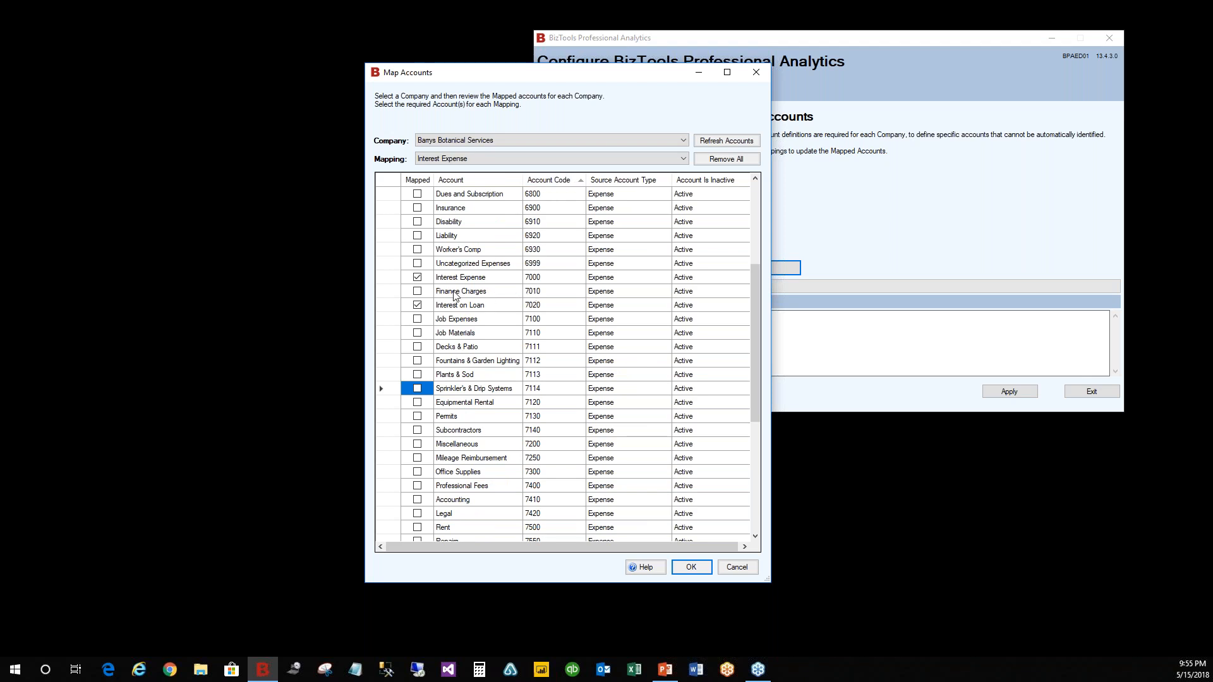
pyautogui.click(418, 292)
# Assign the Inventory Asset (1300) account to the Inventory mapping
pyautogui.click(683, 161)
pyautogui.click(603, 215)
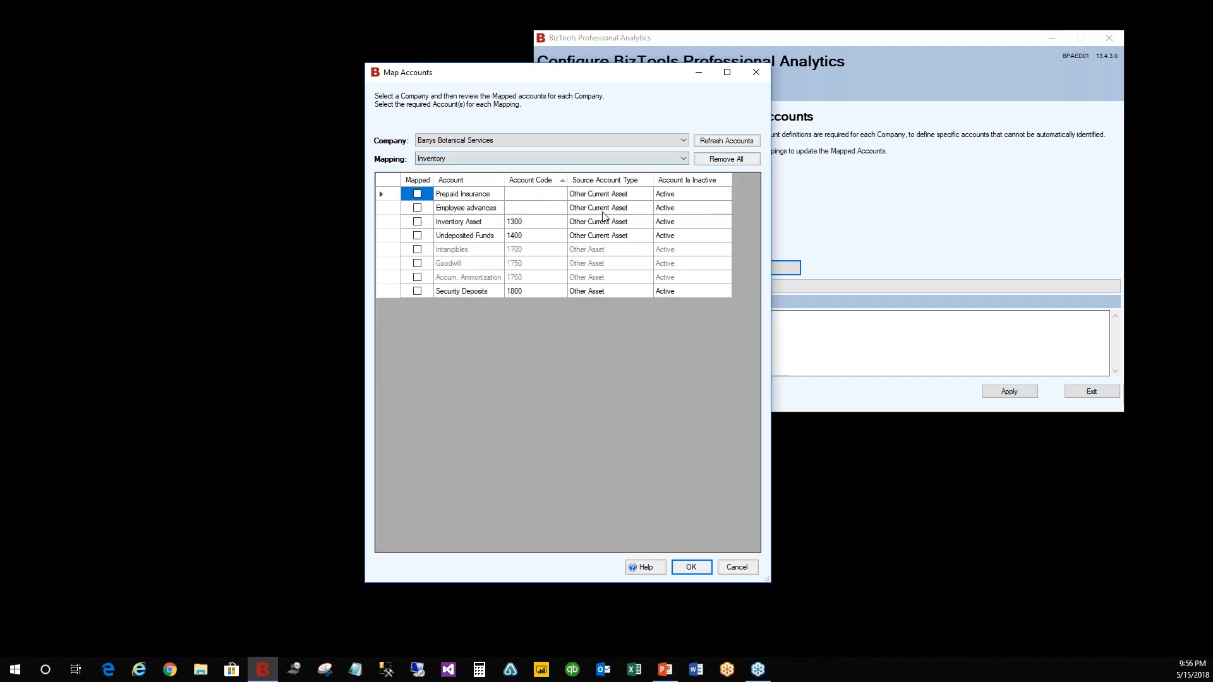
pyautogui.click(417, 222)
# Assign the Opening Bal Equity (3200) account to the Opening Equity Balance mapping
pyautogui.click(681, 159)
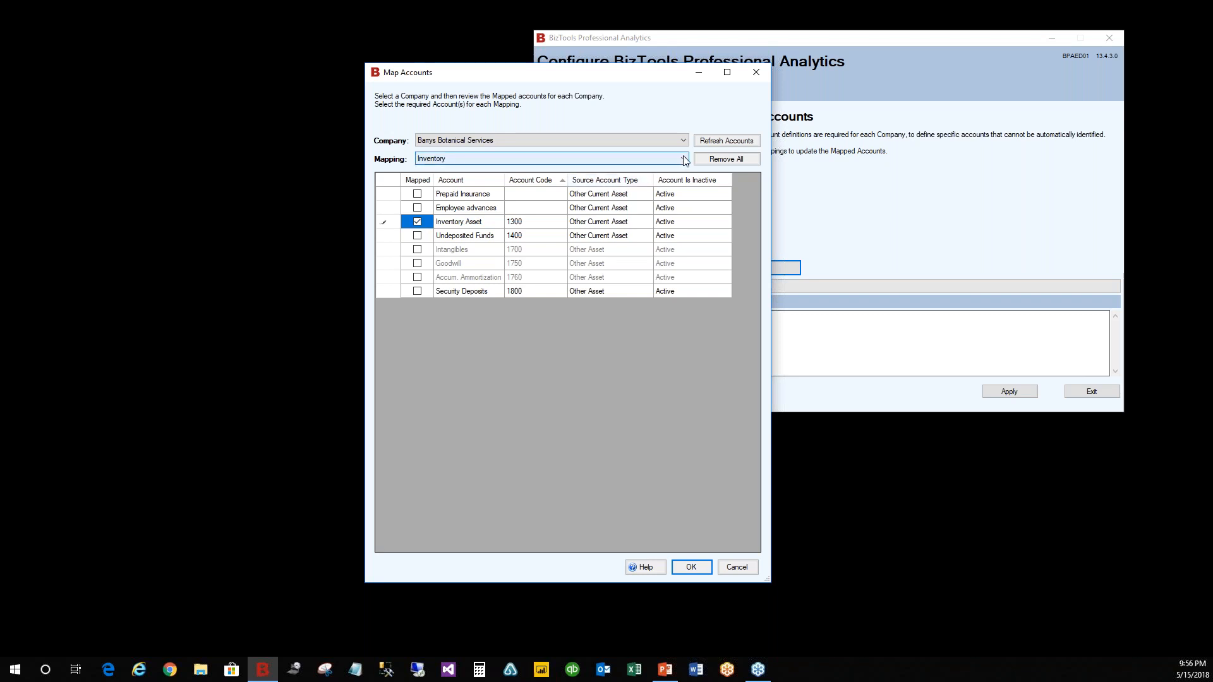
pyautogui.click(579, 221)
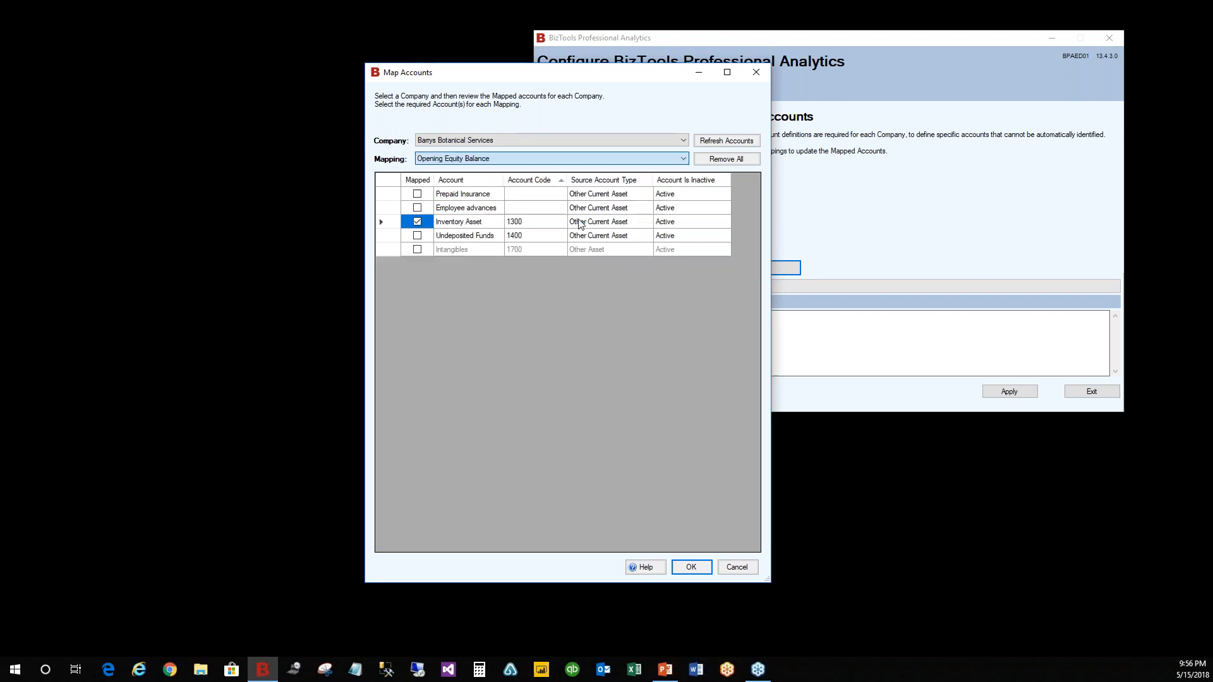
pyautogui.click(418, 249)
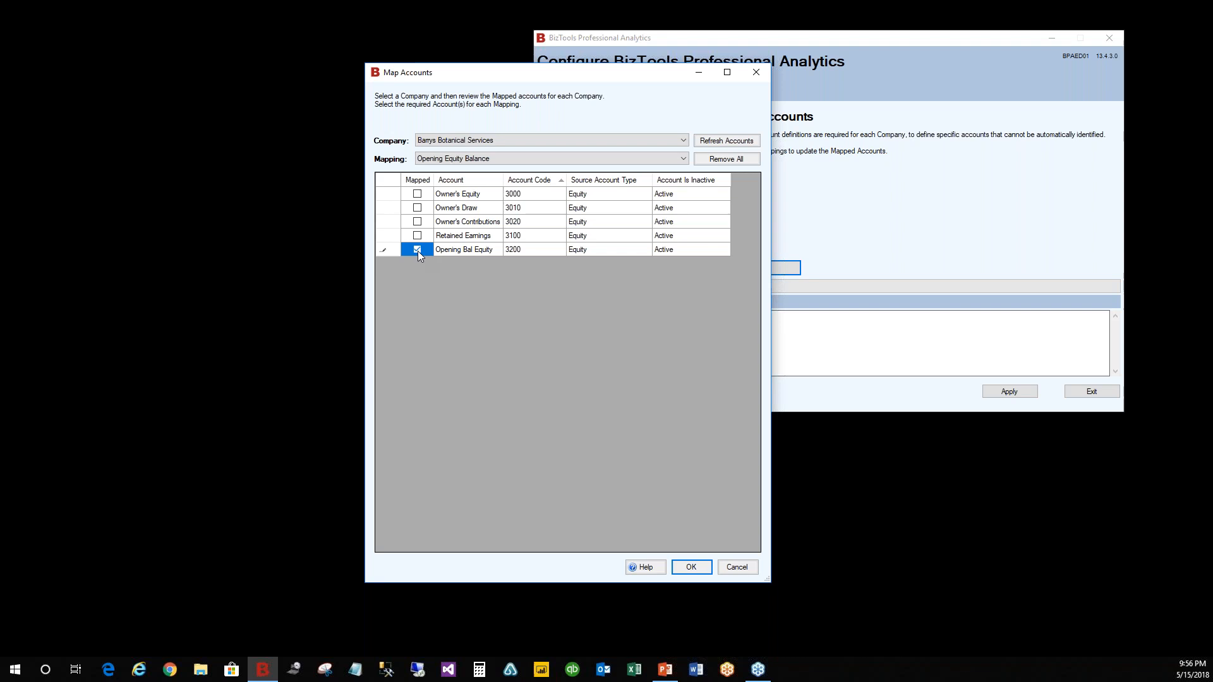
pyautogui.click(684, 159)
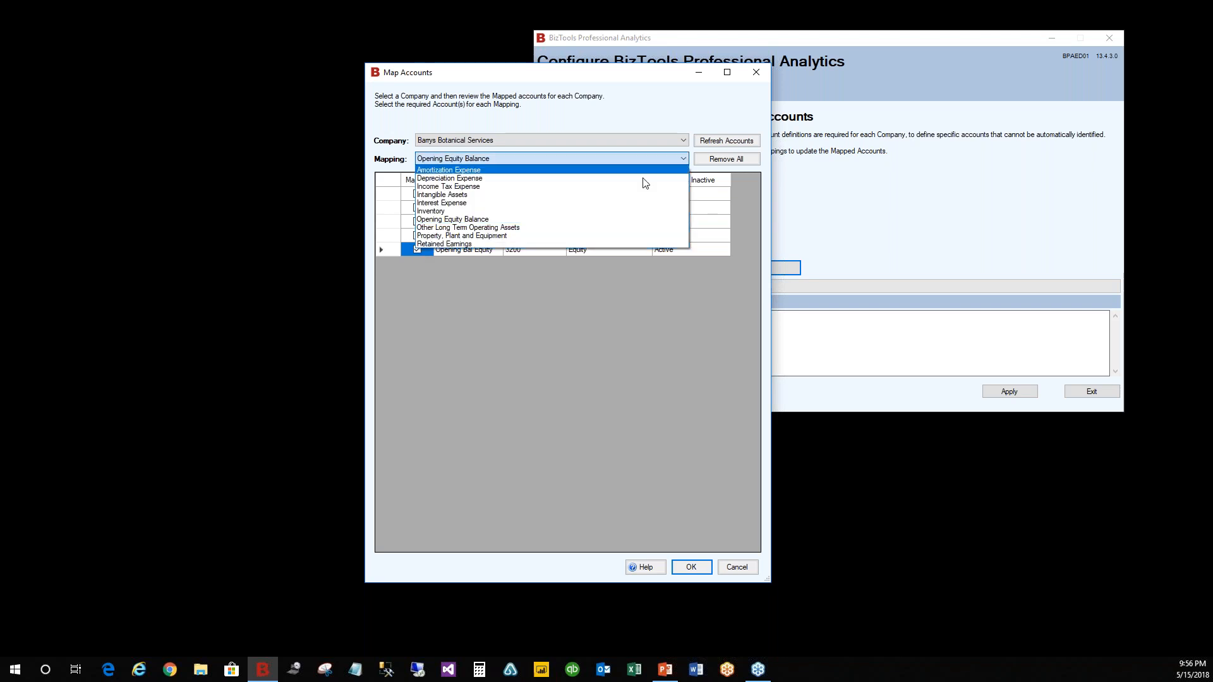
# Assign the Security Deposits (1800) account to the Other Long Term Operating Assets mapping
pyautogui.click(618, 234)
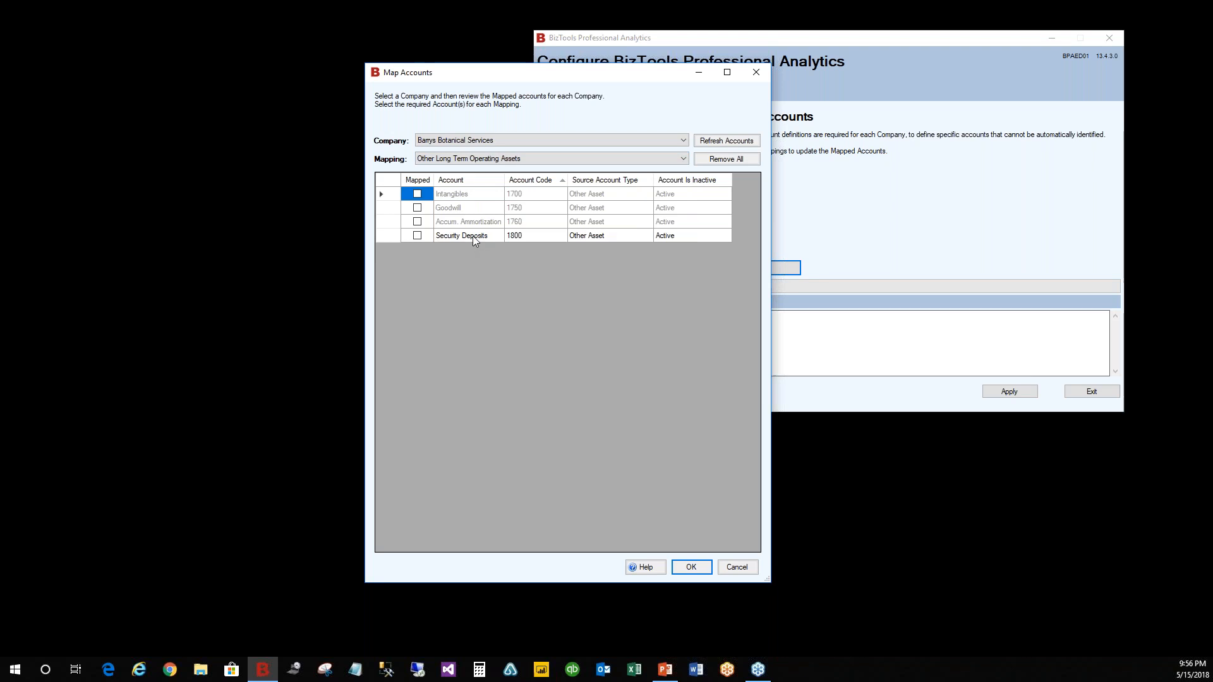
pyautogui.click(417, 236)
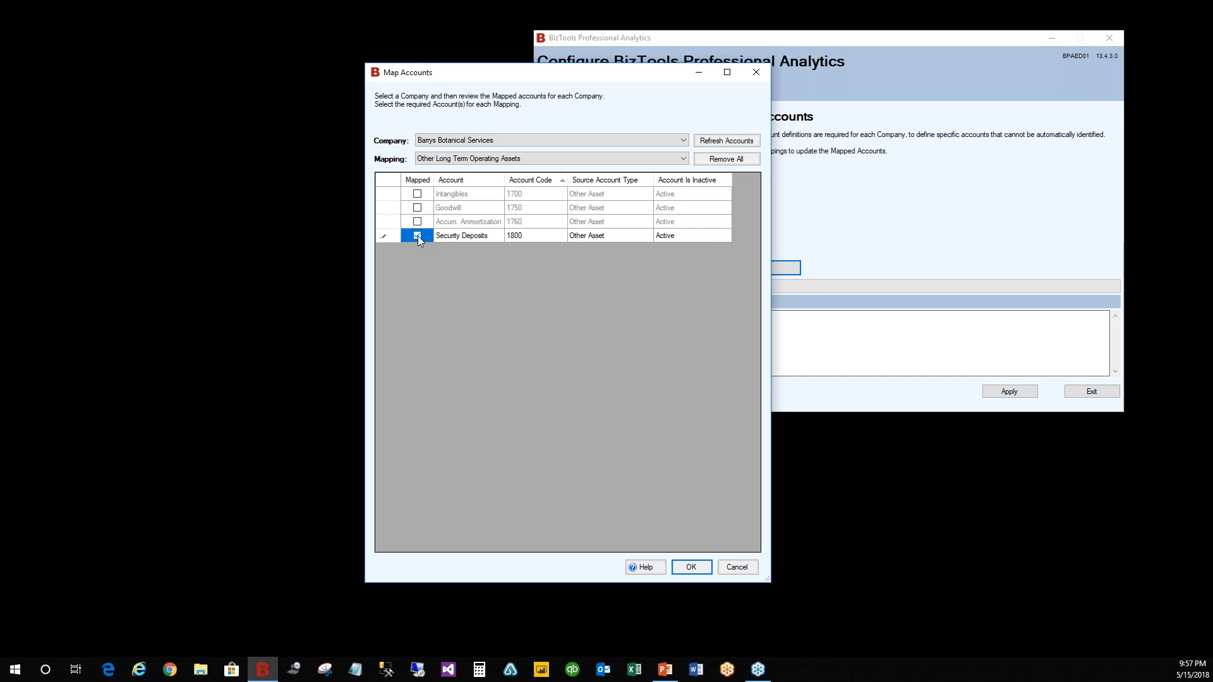
# Assign all six fixed asset accounts, Truck (1500) through Accum. Depreciation (1670), to the Property, Plant and Equipment mapping
pyautogui.click(684, 160)
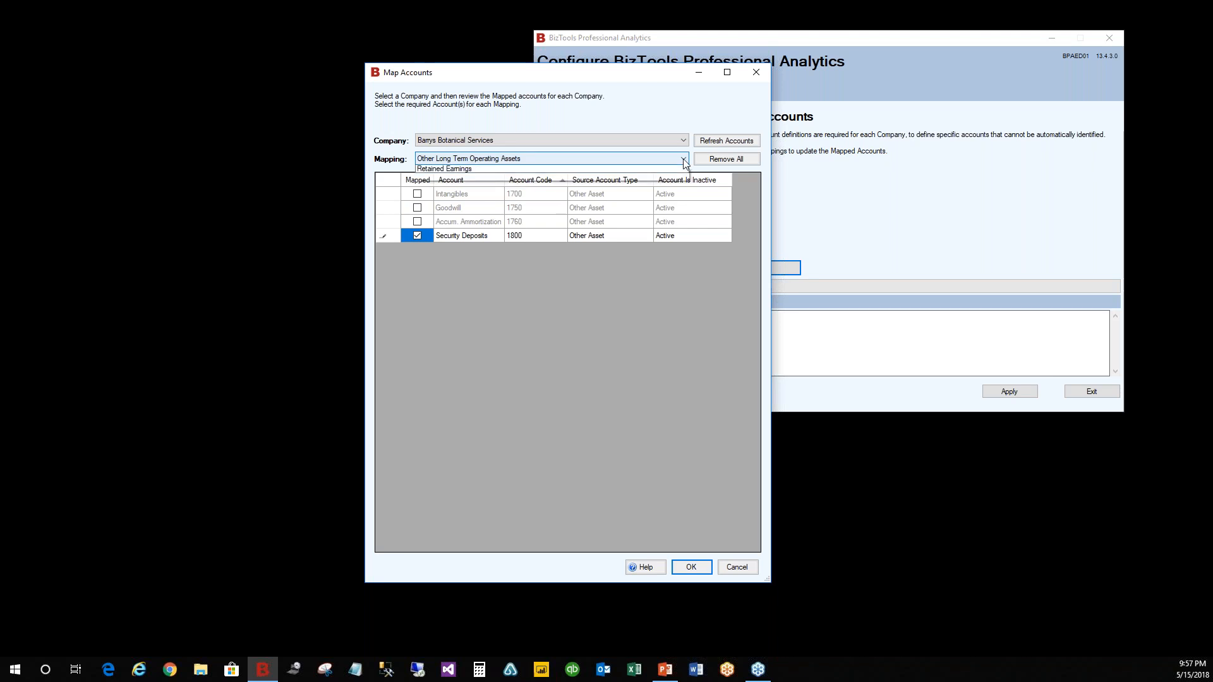
pyautogui.click(548, 236)
pyautogui.click(417, 194)
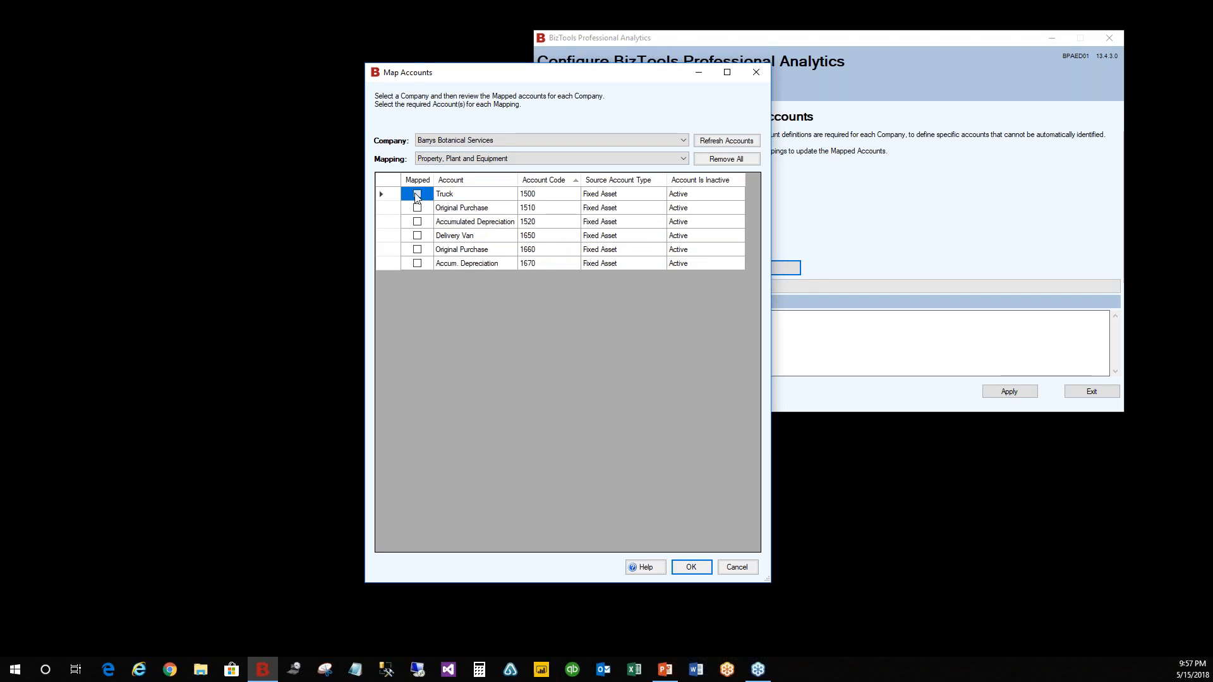
pyautogui.click(417, 208)
pyautogui.click(418, 223)
pyautogui.click(417, 236)
pyautogui.click(417, 250)
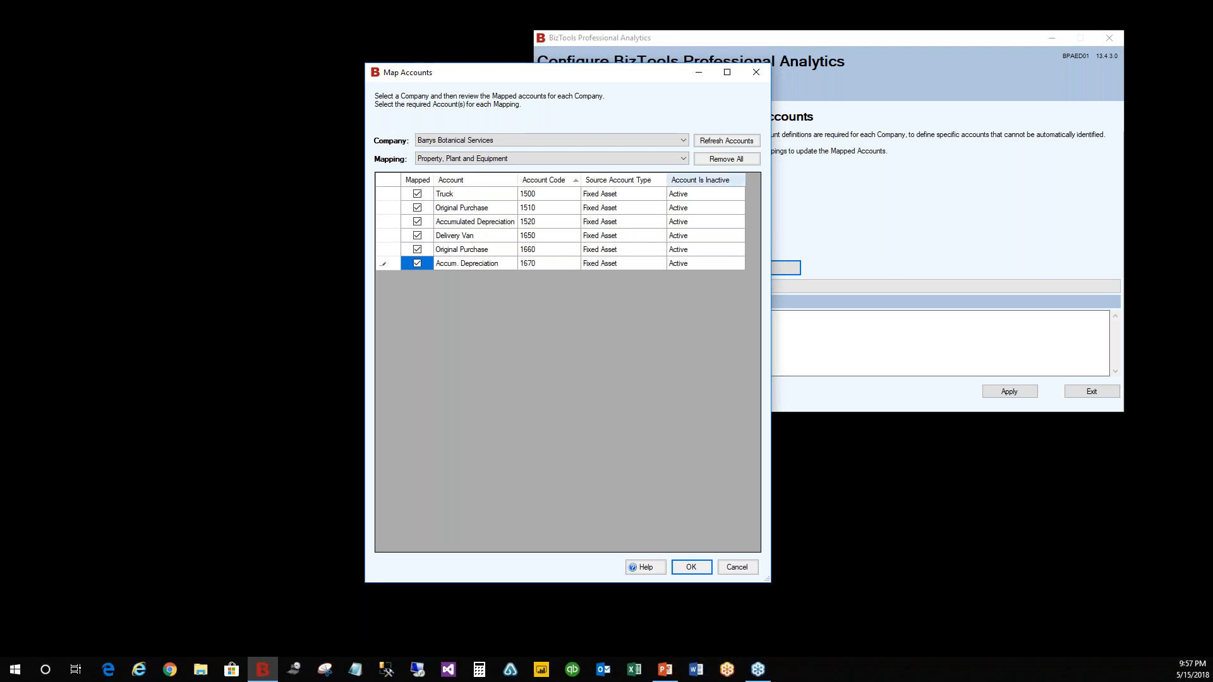
# Assign the Retained Earnings (3100) account to the Retained Earnings mapping and accept the account mappings
pyautogui.click(682, 160)
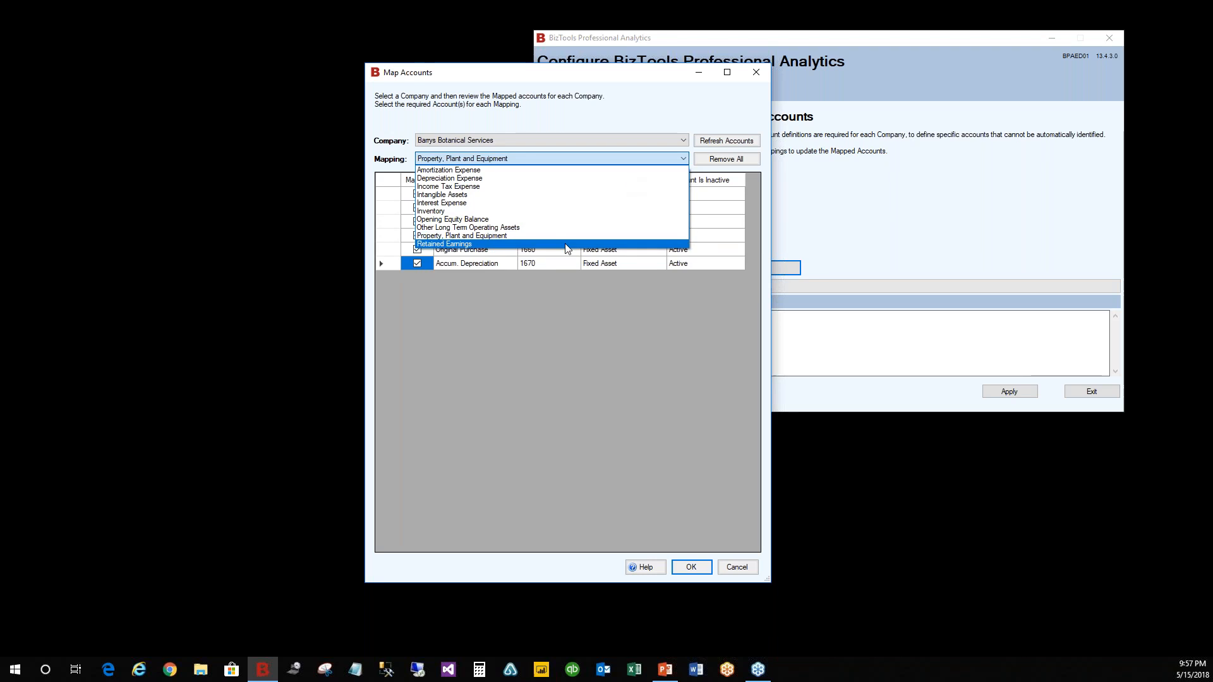
pyautogui.click(566, 248)
pyautogui.click(417, 235)
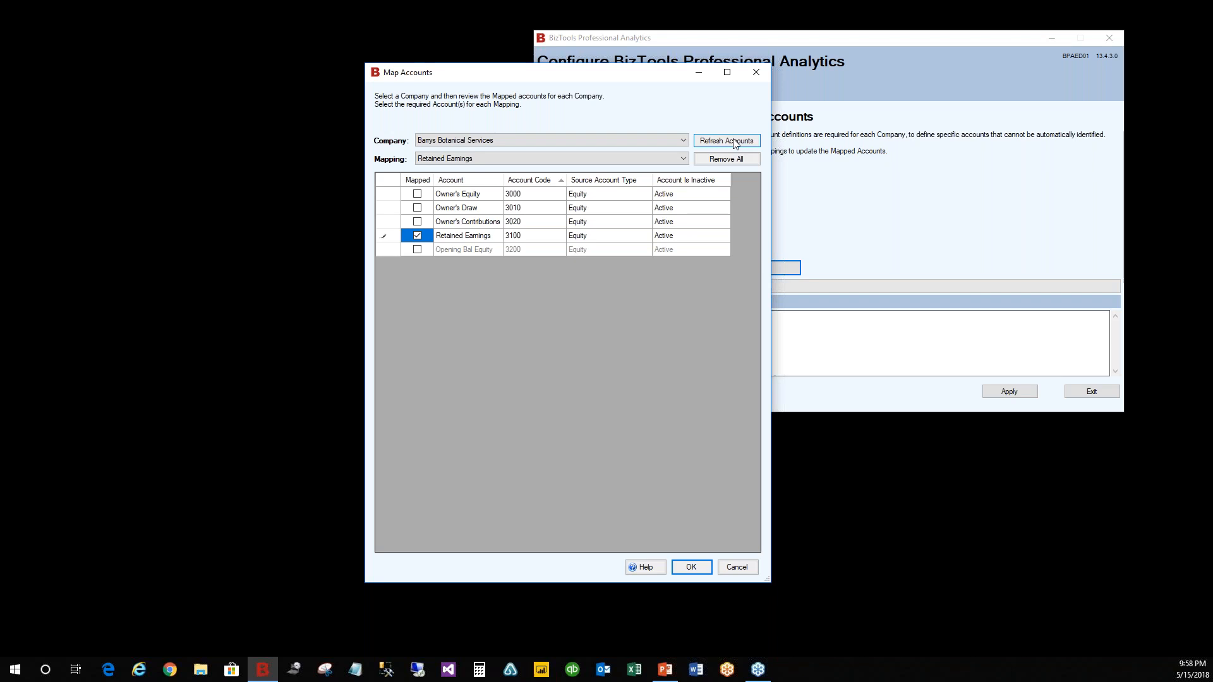
pyautogui.click(691, 567)
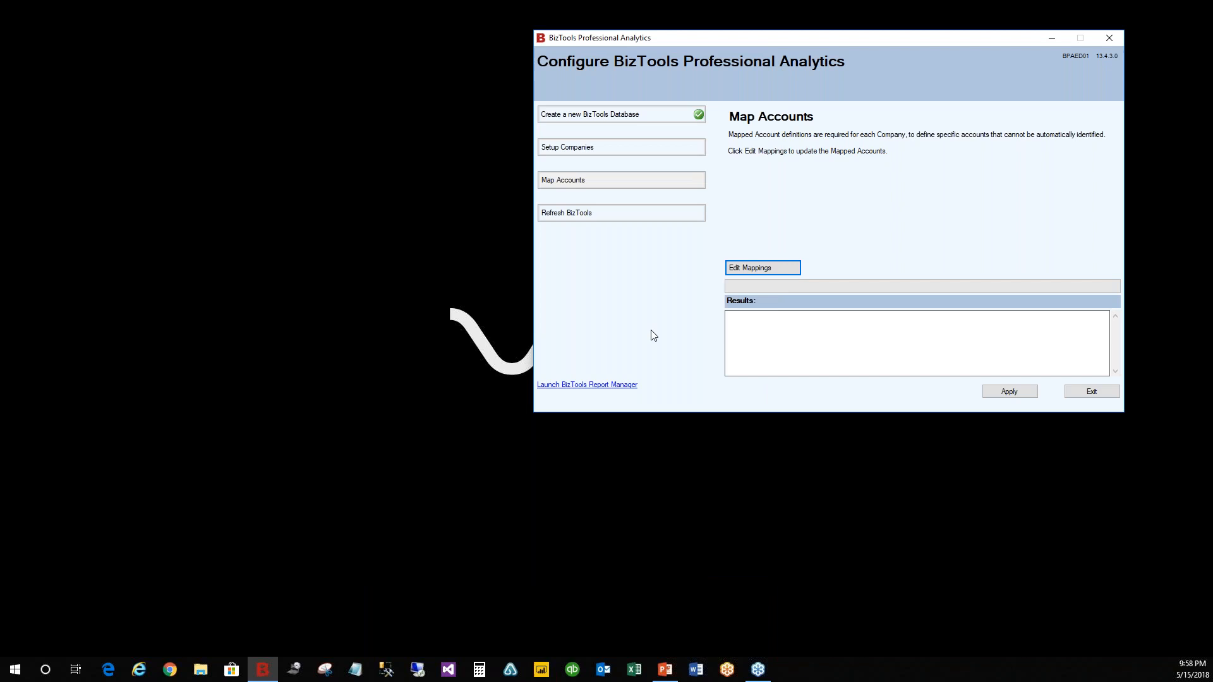
# Start a BizTools refresh with all three refresh options enabled and select only Barrys Botanical Services for analysis
pyautogui.click(648, 216)
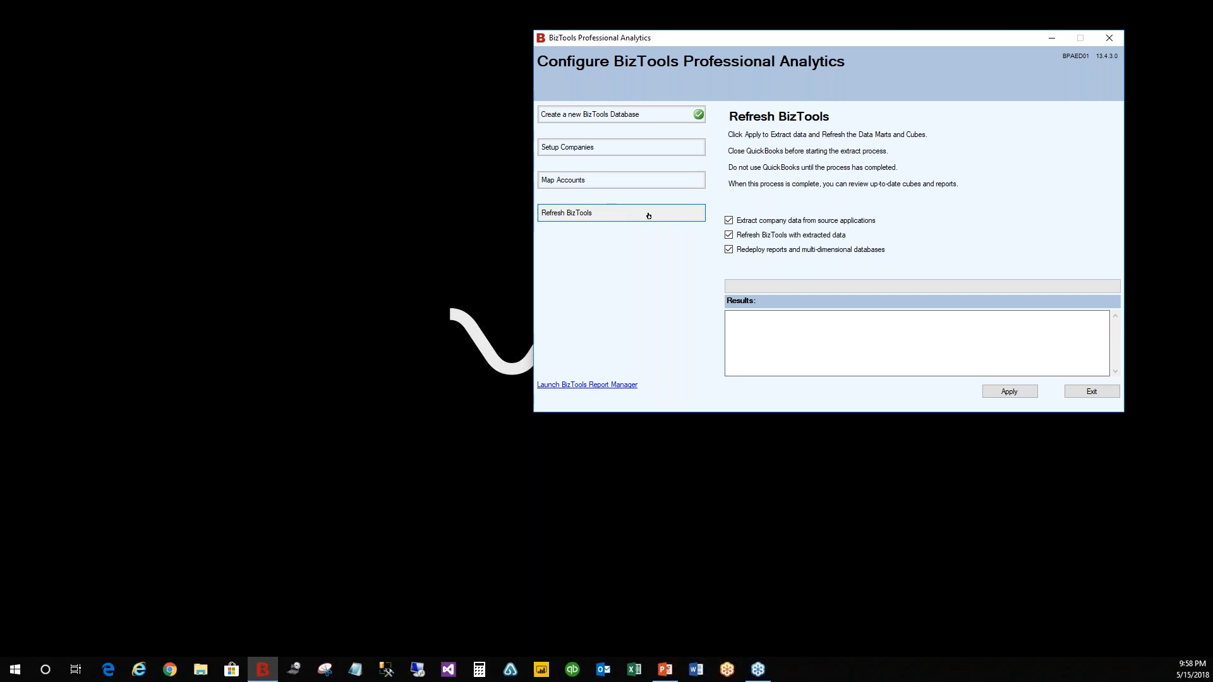
pyautogui.click(648, 215)
pyautogui.click(1009, 392)
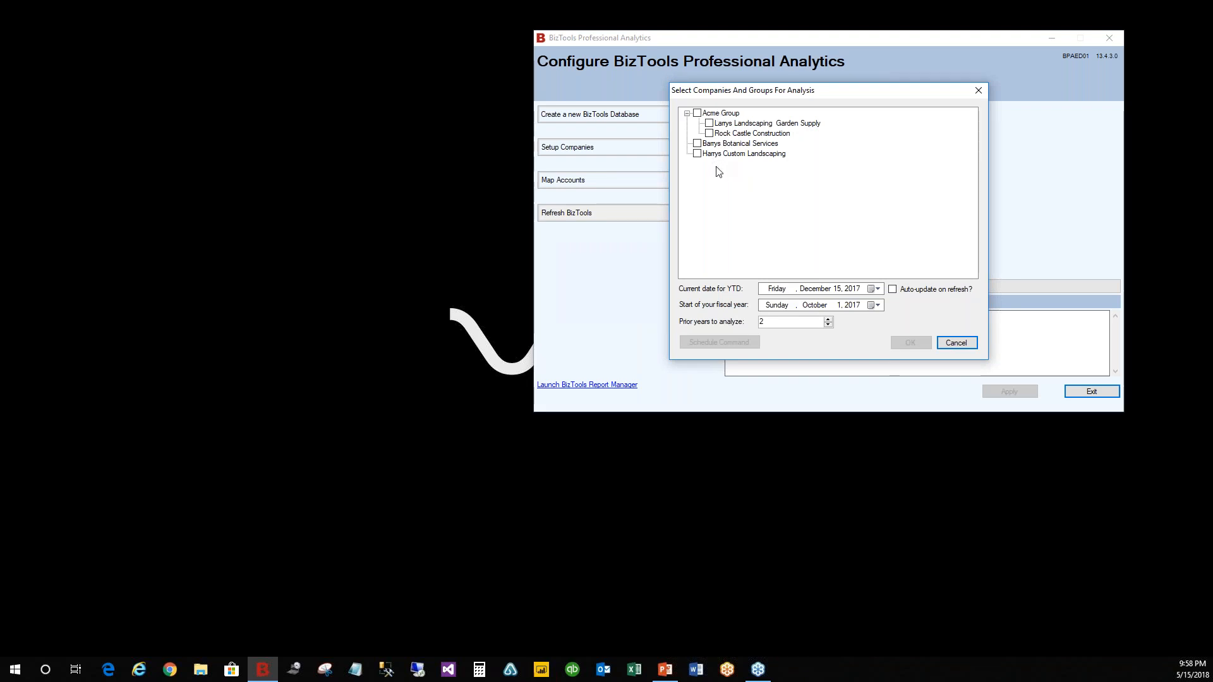
pyautogui.click(697, 113)
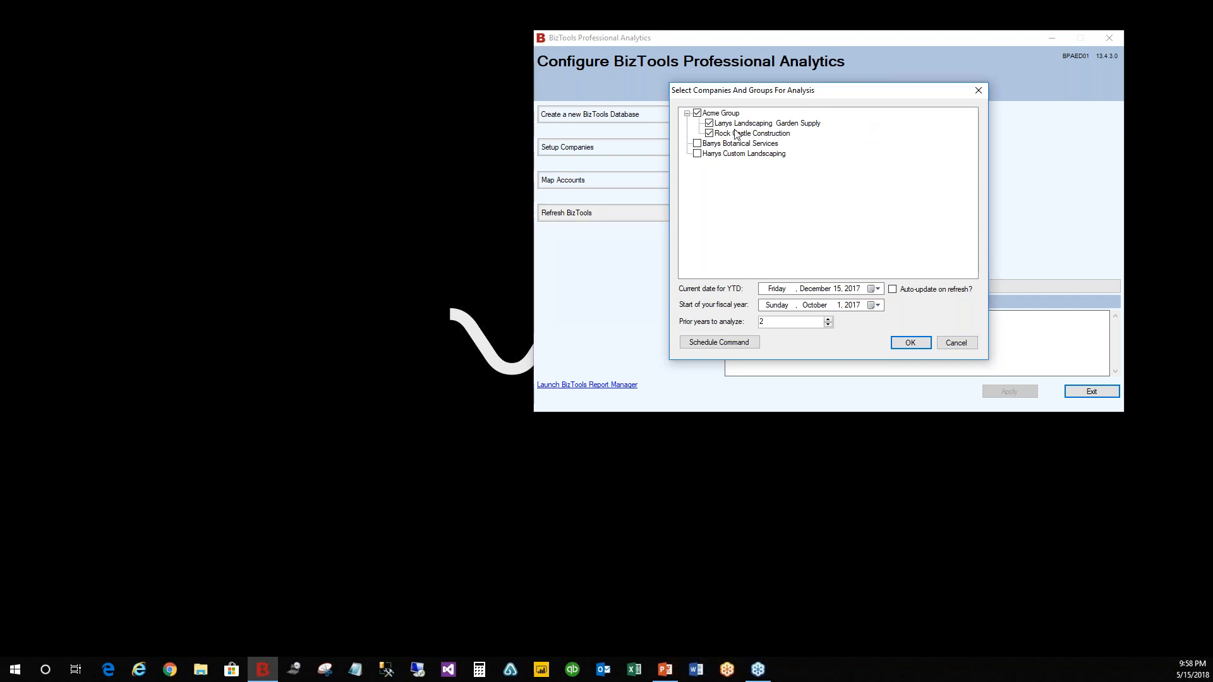
pyautogui.click(697, 114)
pyautogui.click(708, 124)
pyautogui.click(709, 133)
pyautogui.click(698, 143)
# Set the current date for YTD to December 15, 2017, leave auto-update on refresh off, and run the refresh
pyautogui.click(893, 290)
pyautogui.click(892, 289)
pyautogui.click(815, 291)
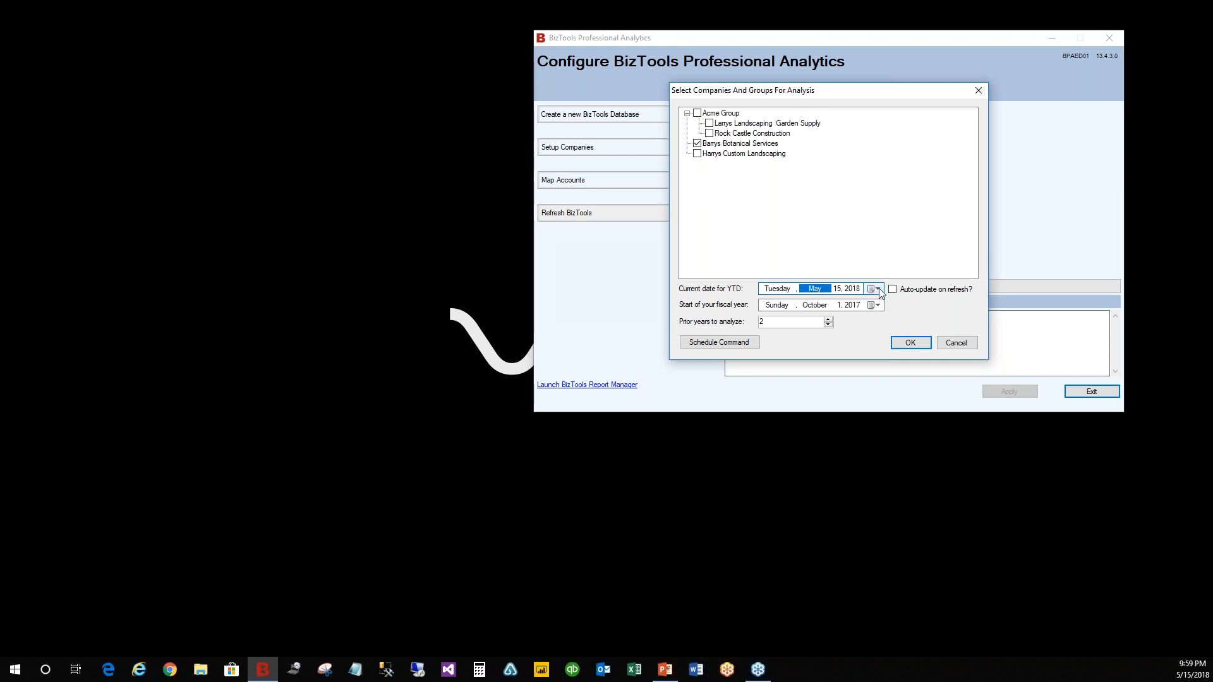
pyautogui.write('12')
pyautogui.click(860, 290)
pyautogui.write('2017')
pyautogui.click(909, 242)
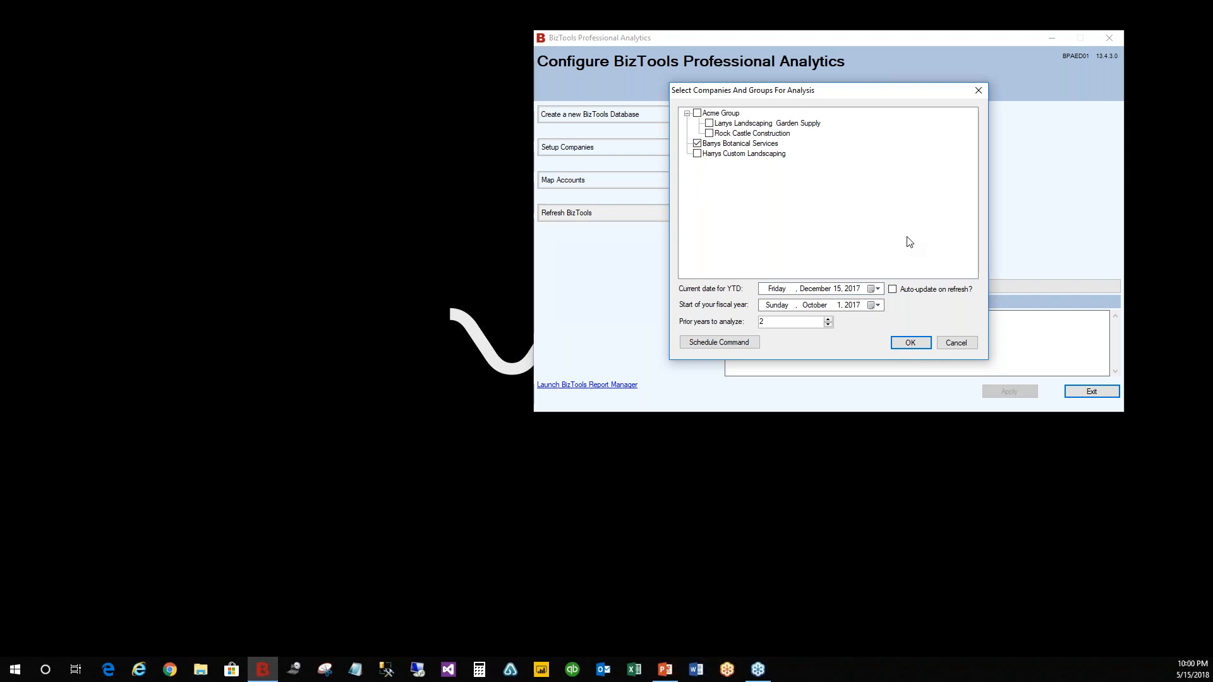
pyautogui.click(909, 347)
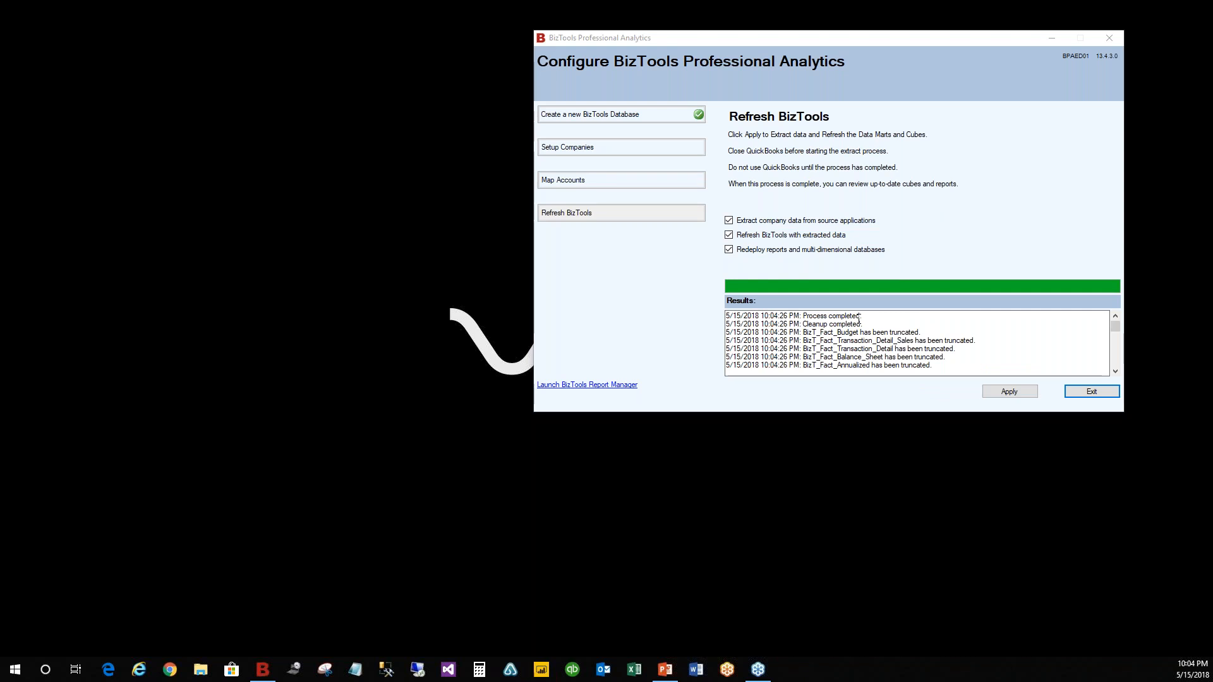
# Review the refresh results log from the latest entry to the first extraction entries
pyautogui.moveTo(873, 315); pyautogui.dragTo(803, 316)
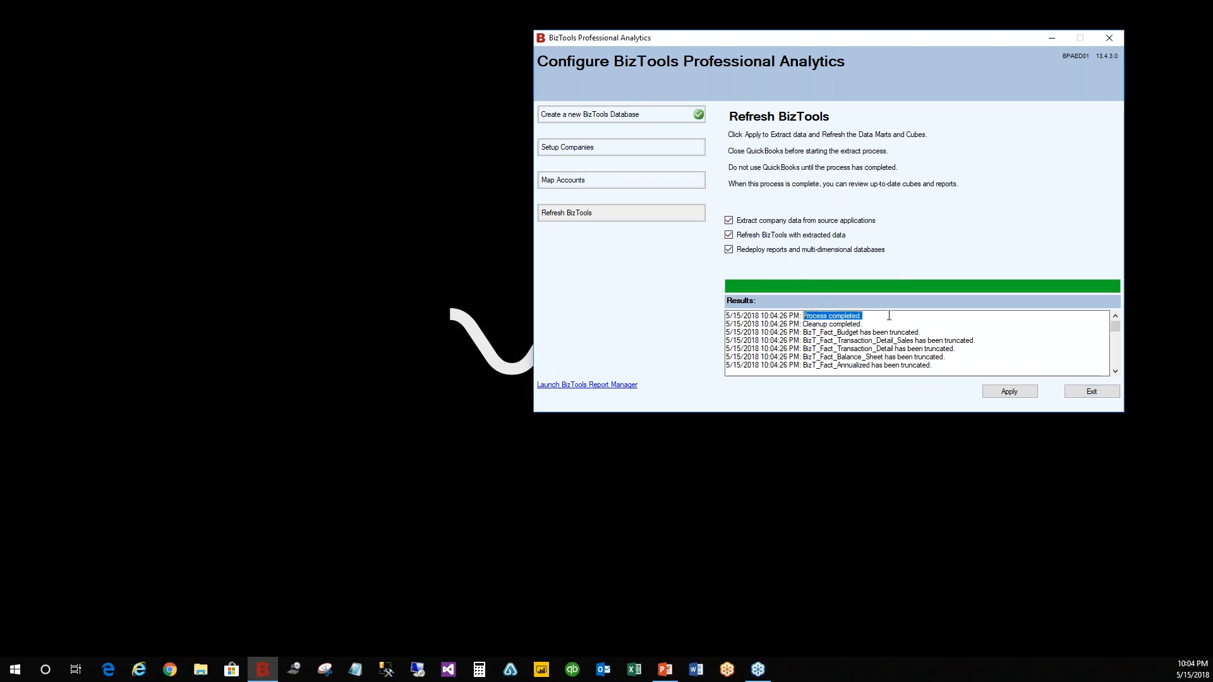
pyautogui.moveTo(1116, 326); pyautogui.dragTo(1117, 371)
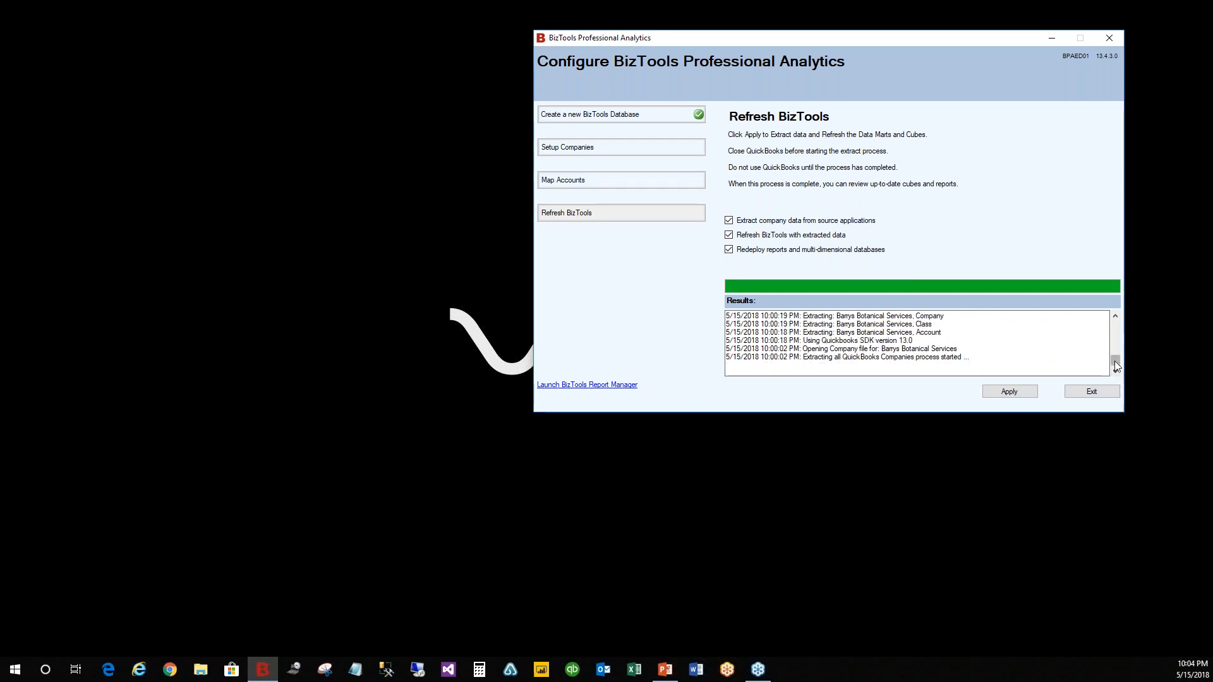
pyautogui.moveTo(1116, 360); pyautogui.dragTo(1115, 325)
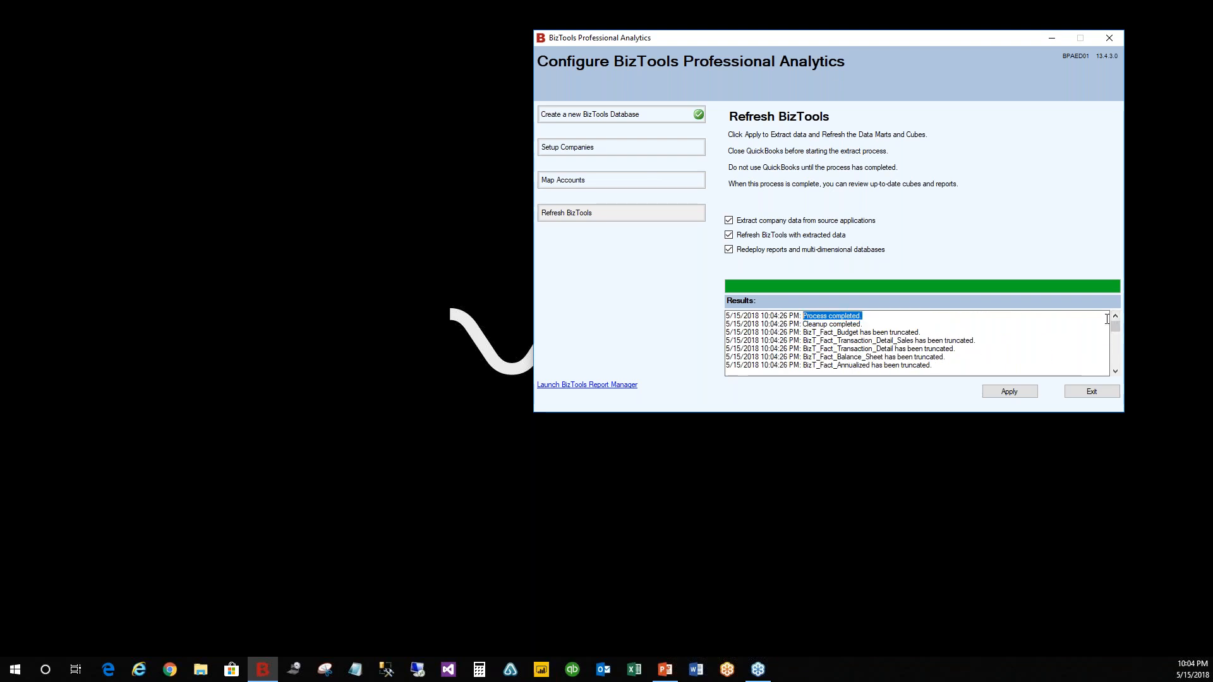
# Launch BizTools Report Manager and open the FRD001-Financial Ratio Detail report from Barrys Botanical Services' Finance – Ratios folder
pyautogui.click(597, 386)
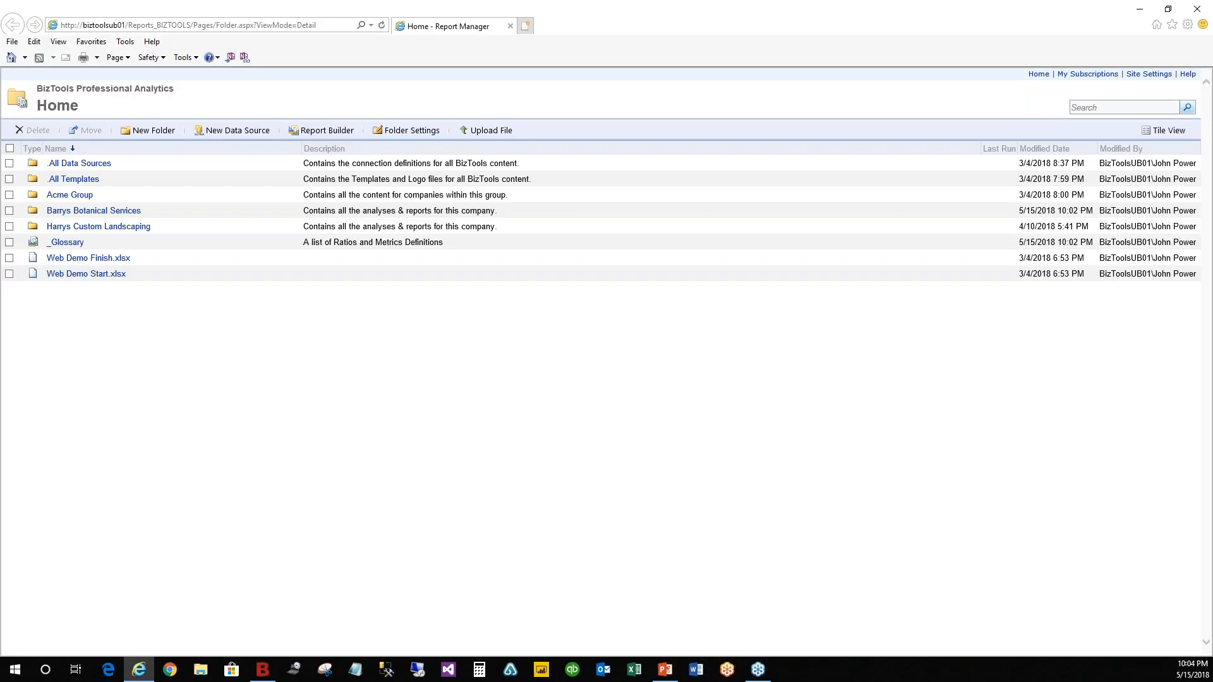
pyautogui.click(99, 214)
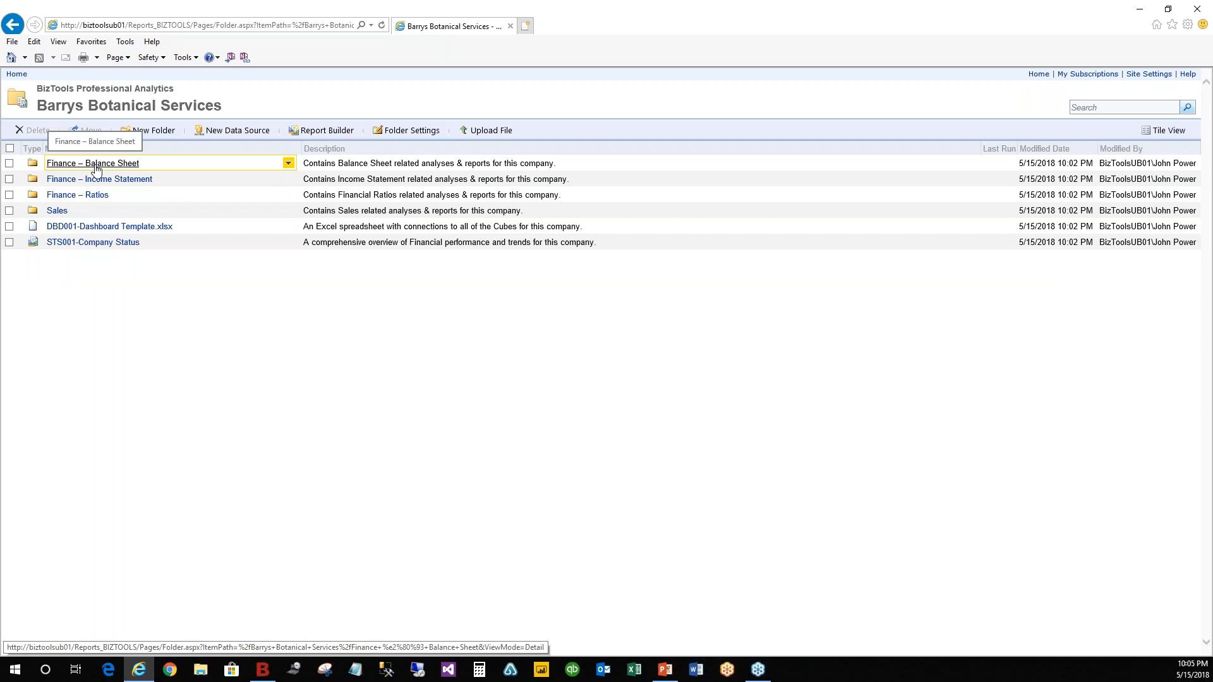
pyautogui.click(82, 196)
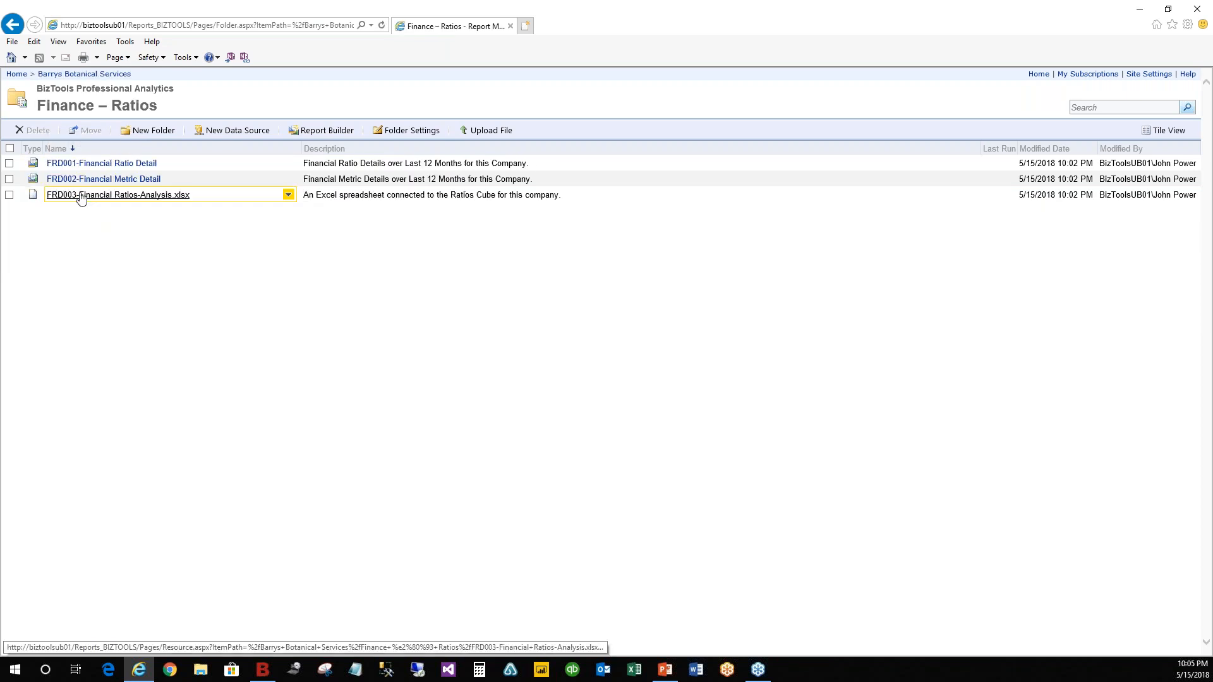
pyautogui.click(95, 164)
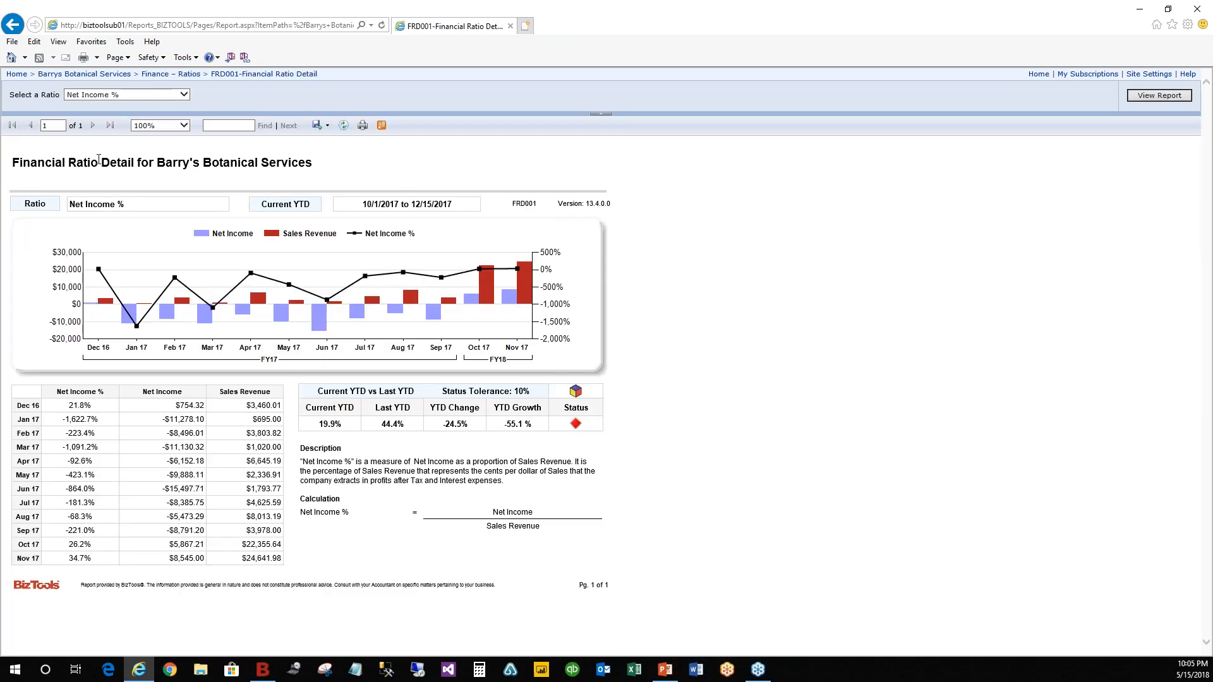
# Display the Financial Ratio Detail report for the Gross Margin % ratio
pyautogui.click(184, 95)
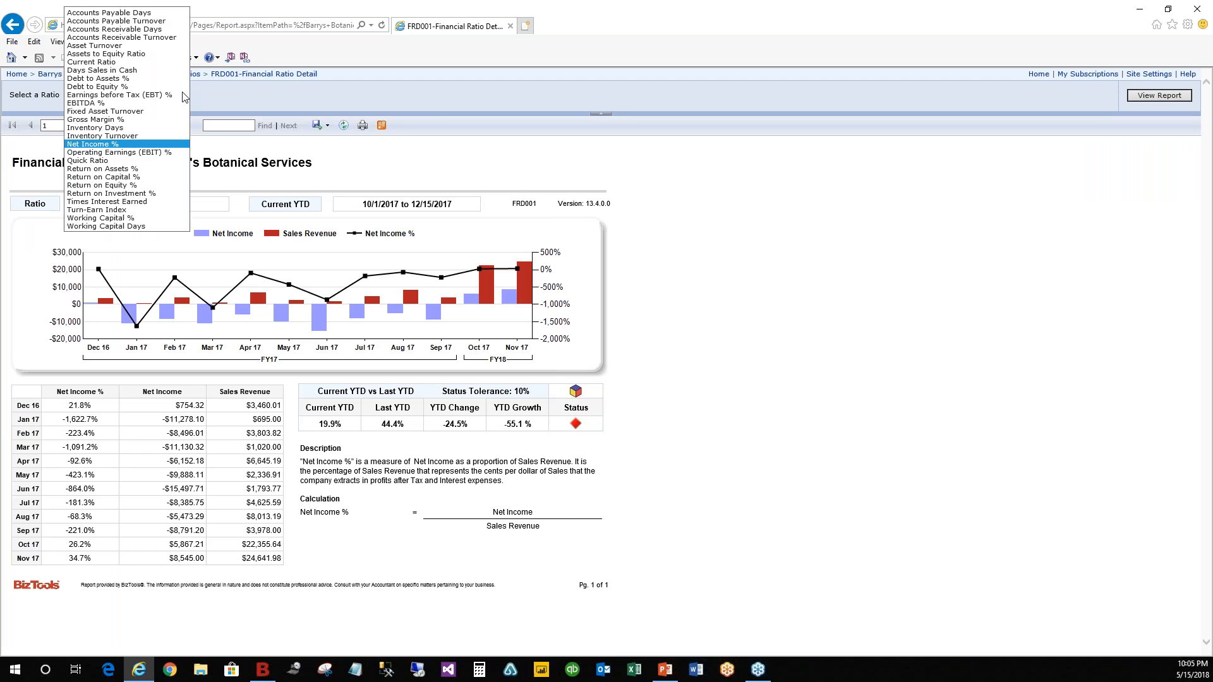
pyautogui.click(174, 120)
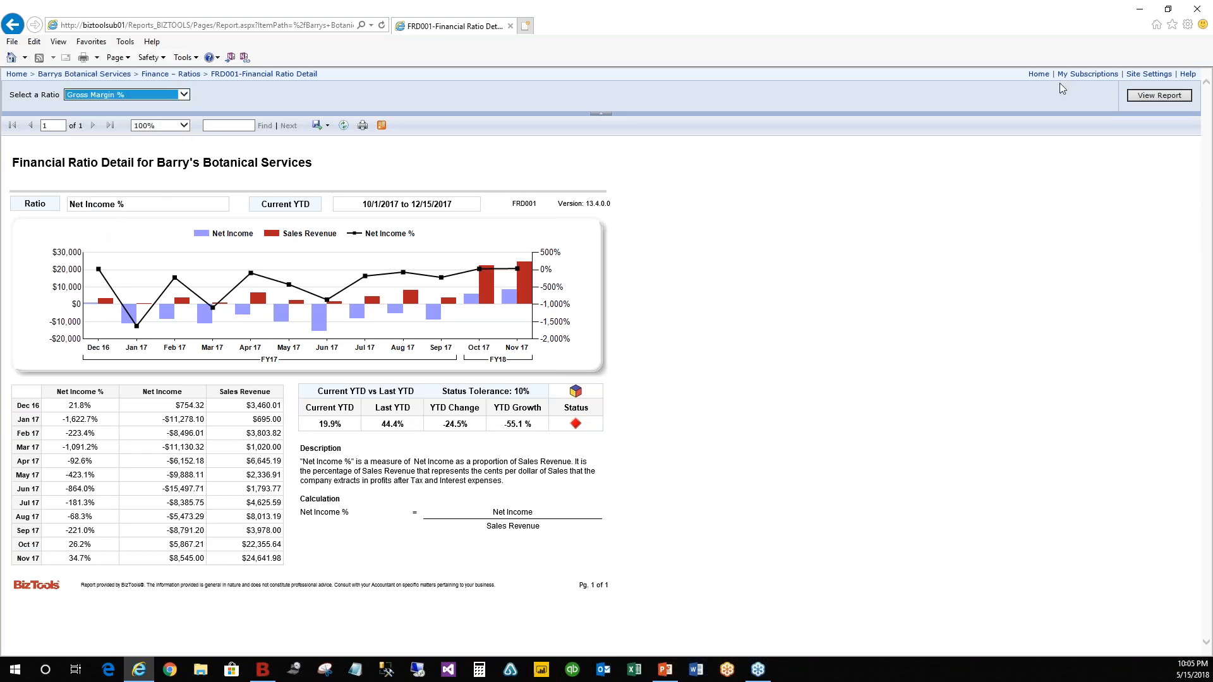
pyautogui.click(1159, 95)
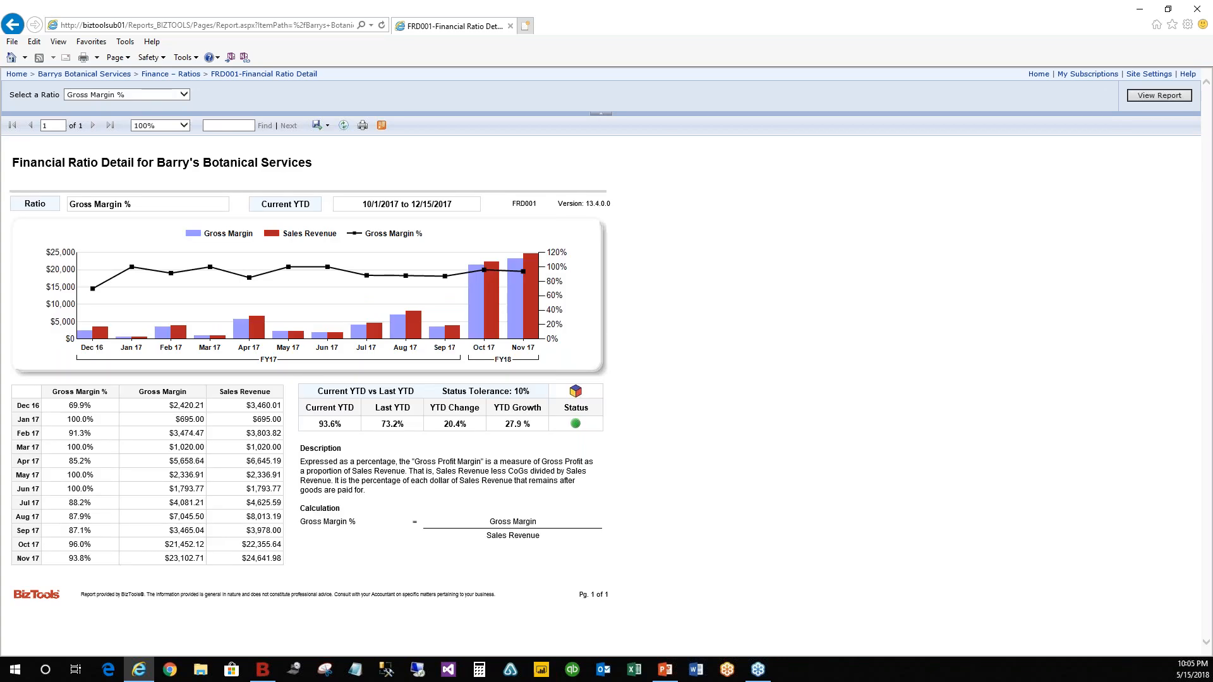
# Open DBD001-Dashboard Template.xlsx from the Barrys Botanical Services folder in Excel and maximize the workbook window
pyautogui.click(96, 74)
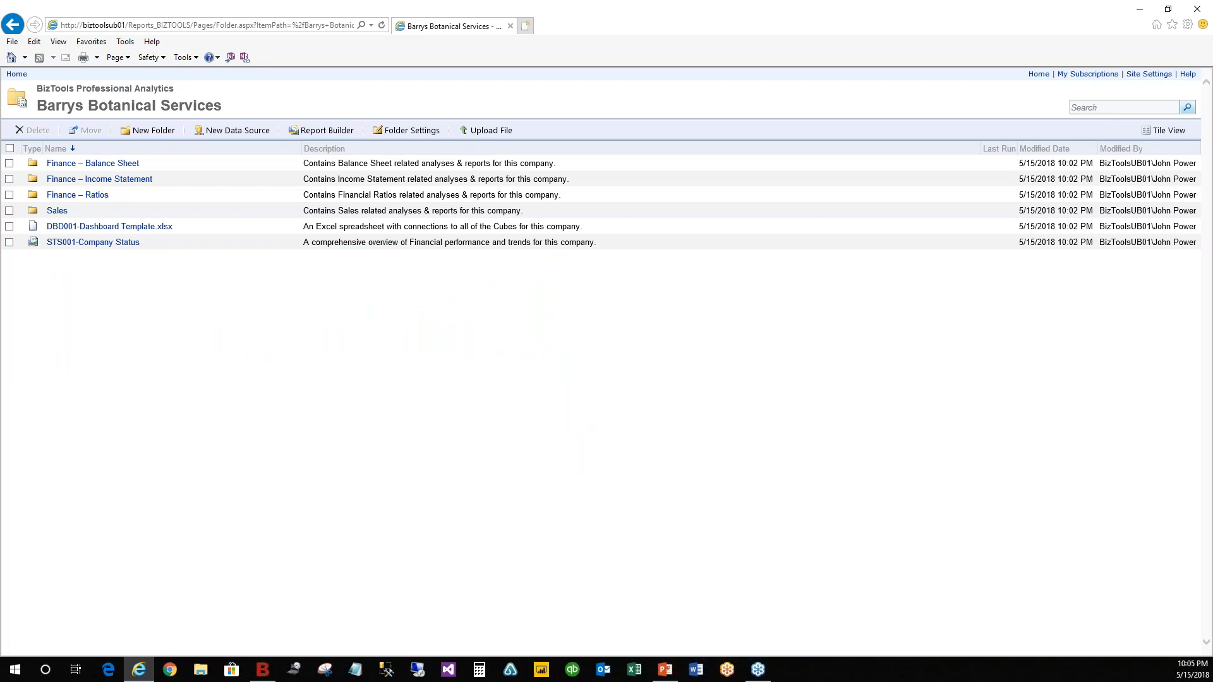
pyautogui.click(115, 227)
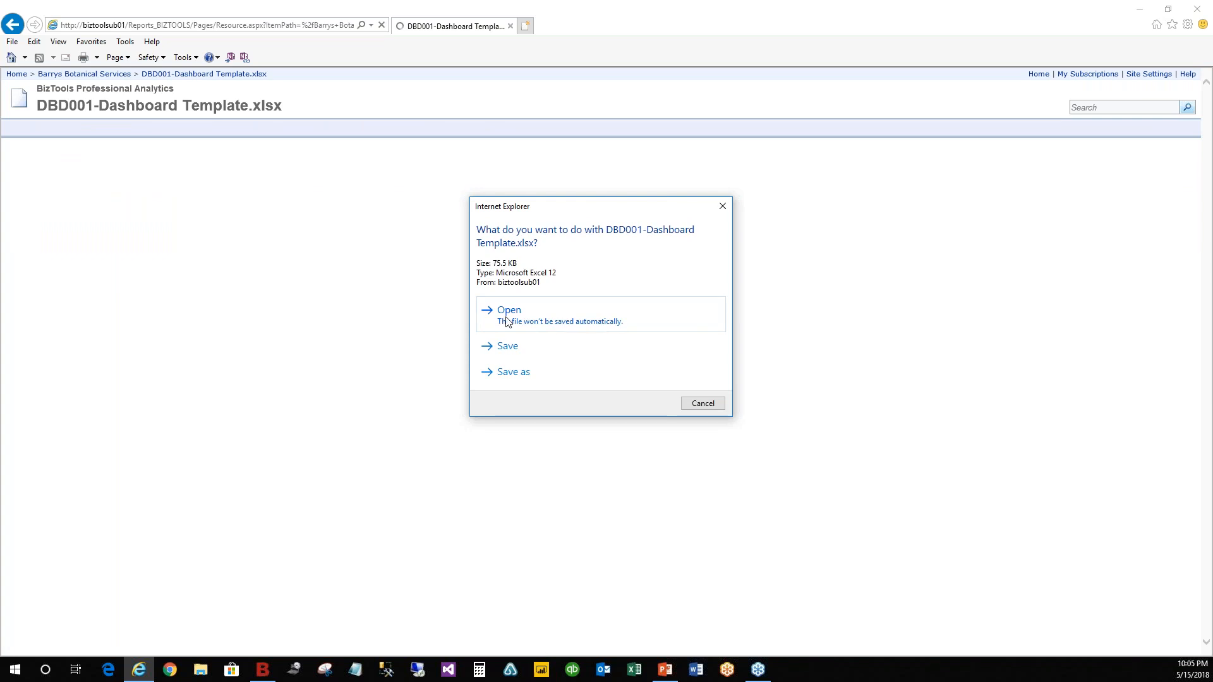
pyautogui.click(508, 321)
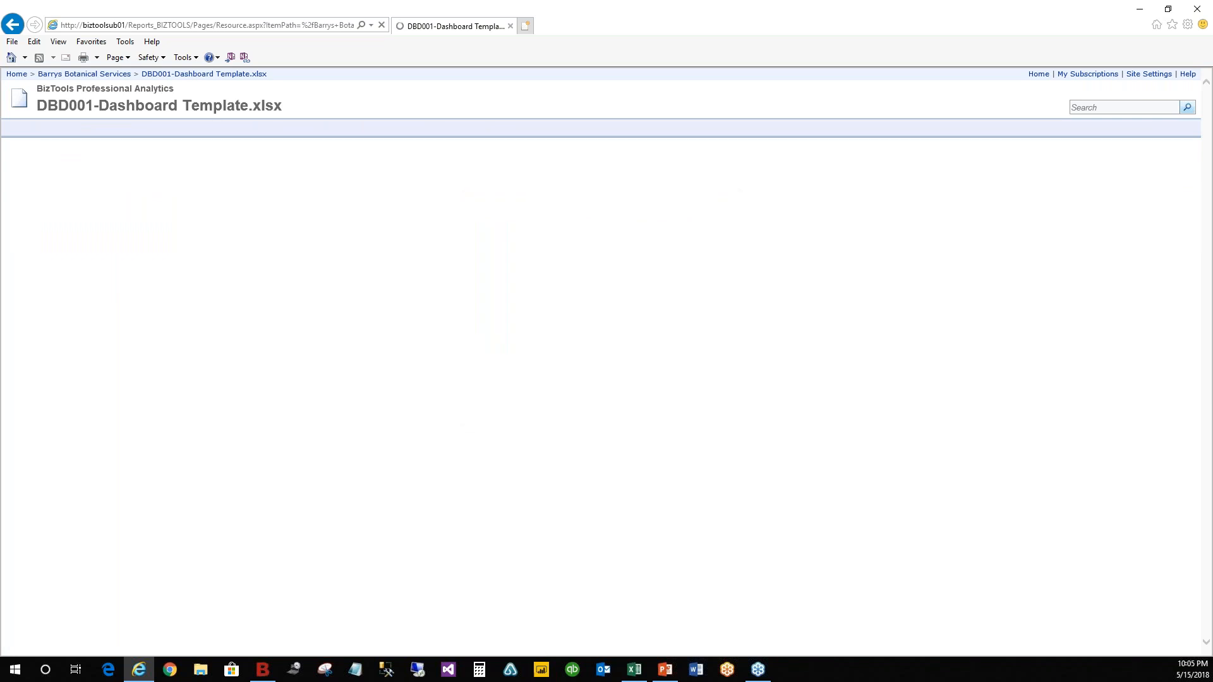
pyautogui.click(625, 673)
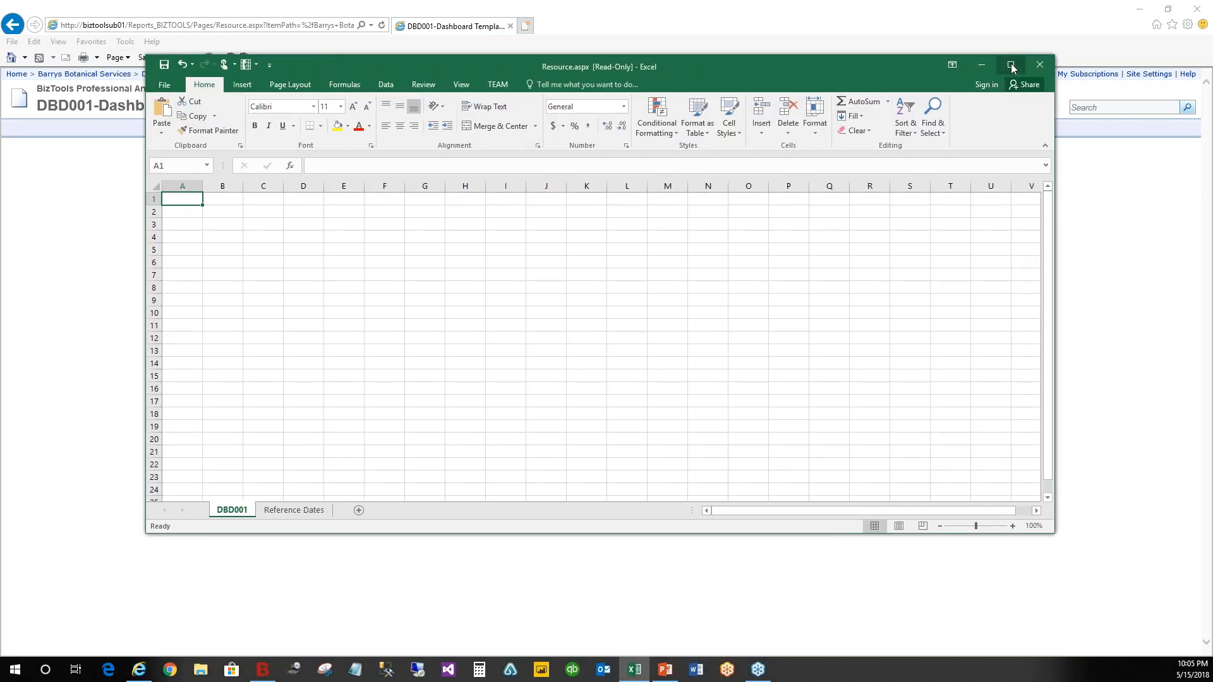
pyautogui.click(1011, 66)
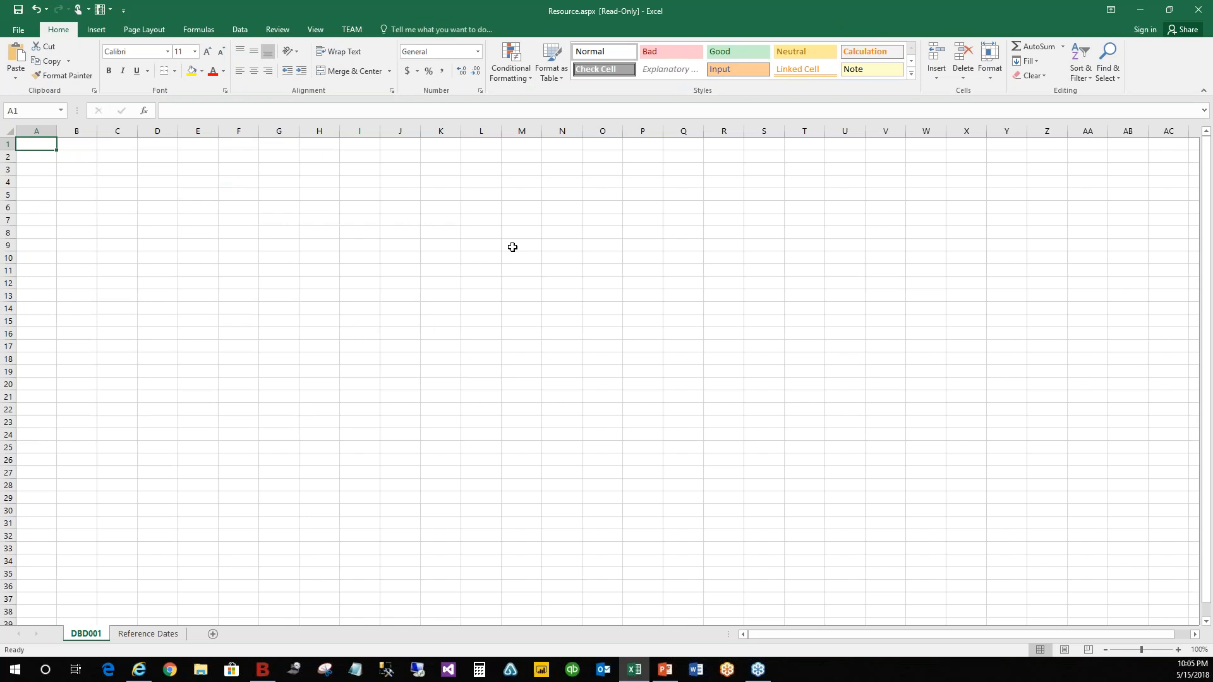
# Insert a PivotTable at cell C3 of the DBD001 sheet using the external connection BizTools Balance Sheet for Company Barrys Botanical Services
pyautogui.click(116, 170)
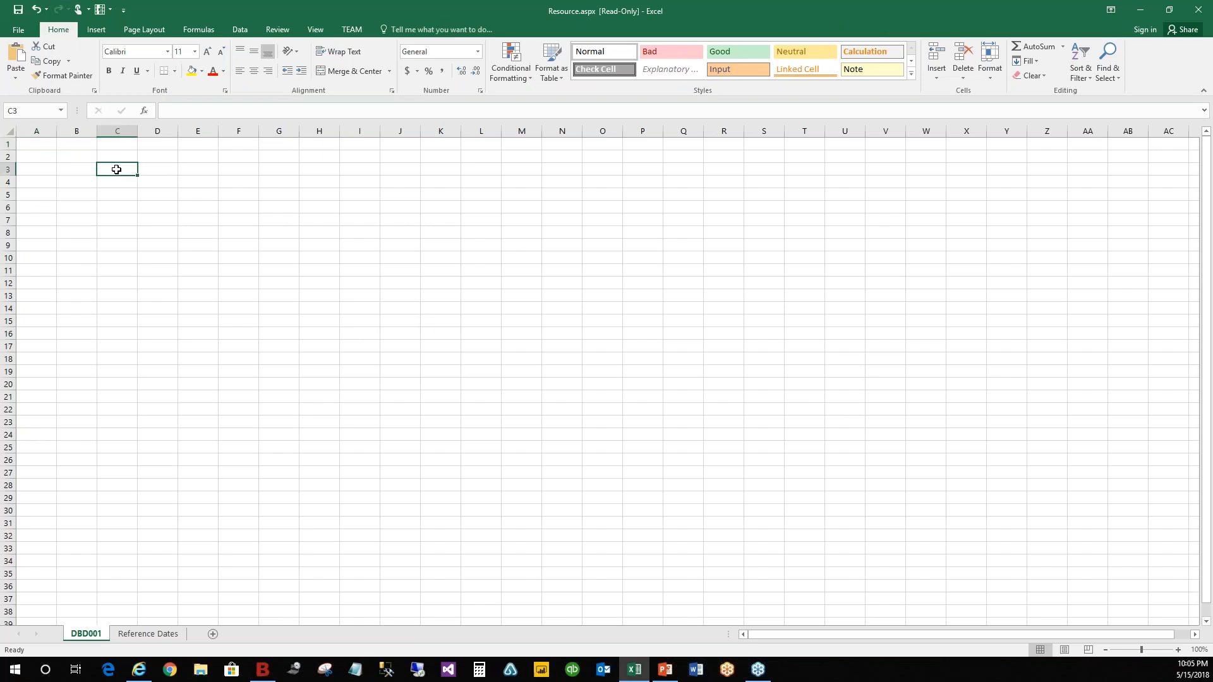
pyautogui.click(96, 30)
pyautogui.click(21, 60)
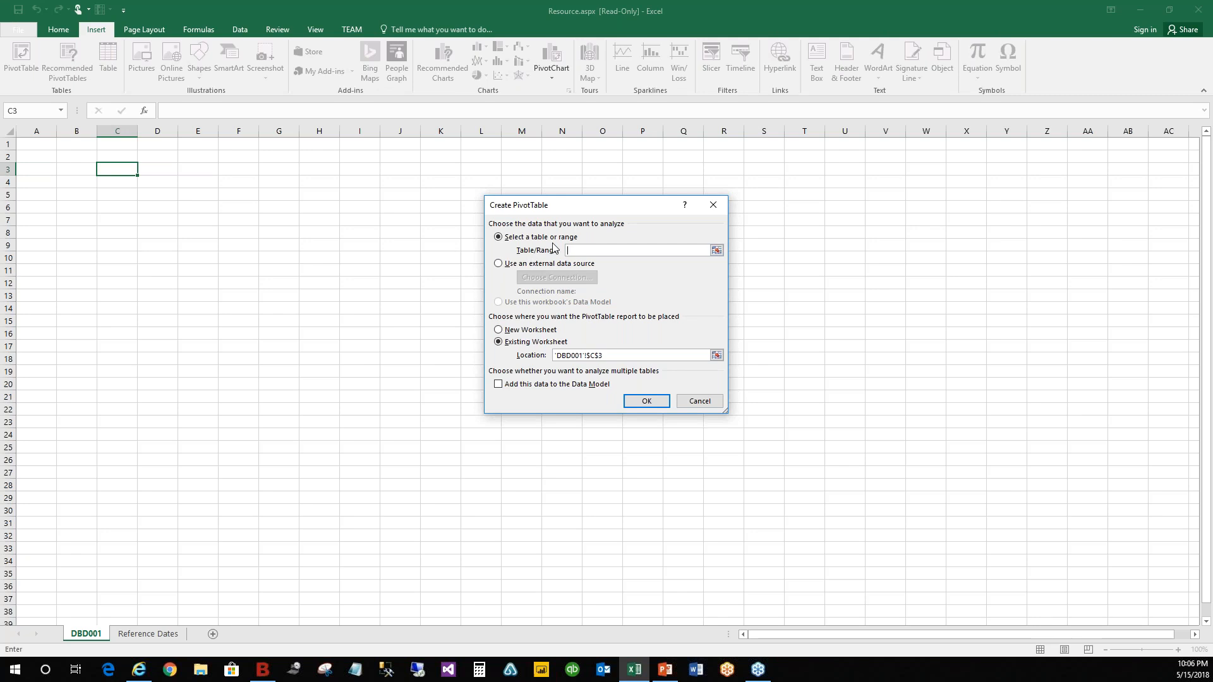
pyautogui.click(499, 264)
pyautogui.click(580, 283)
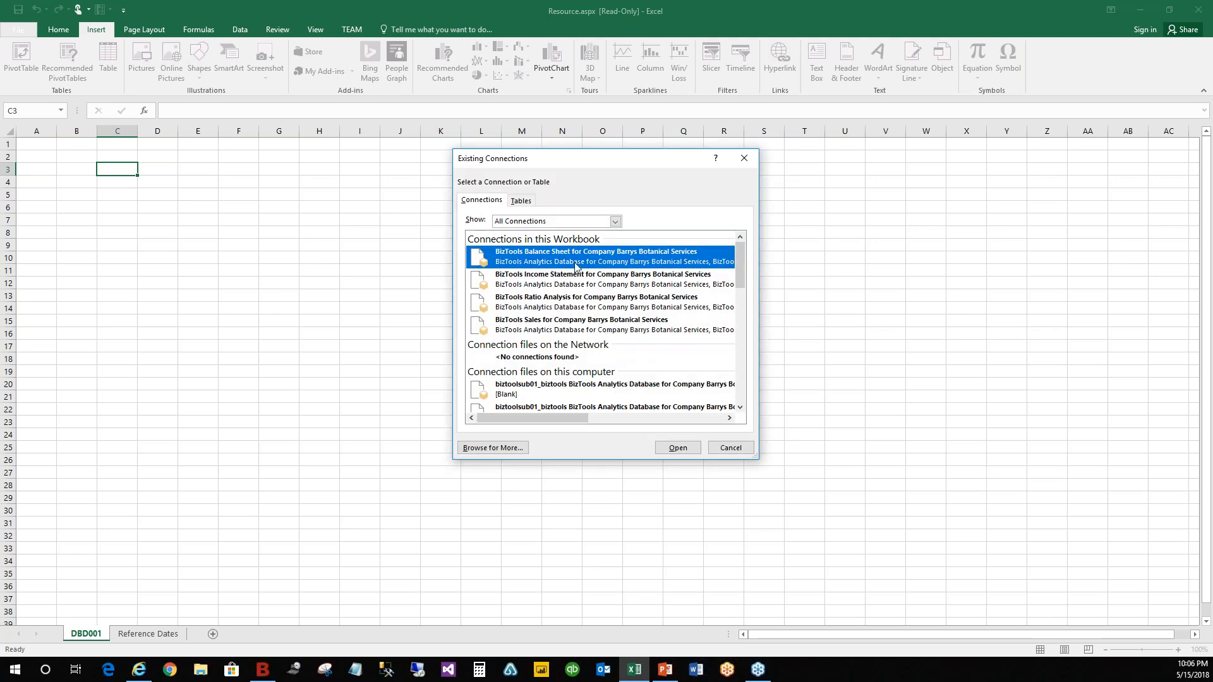
pyautogui.click(569, 285)
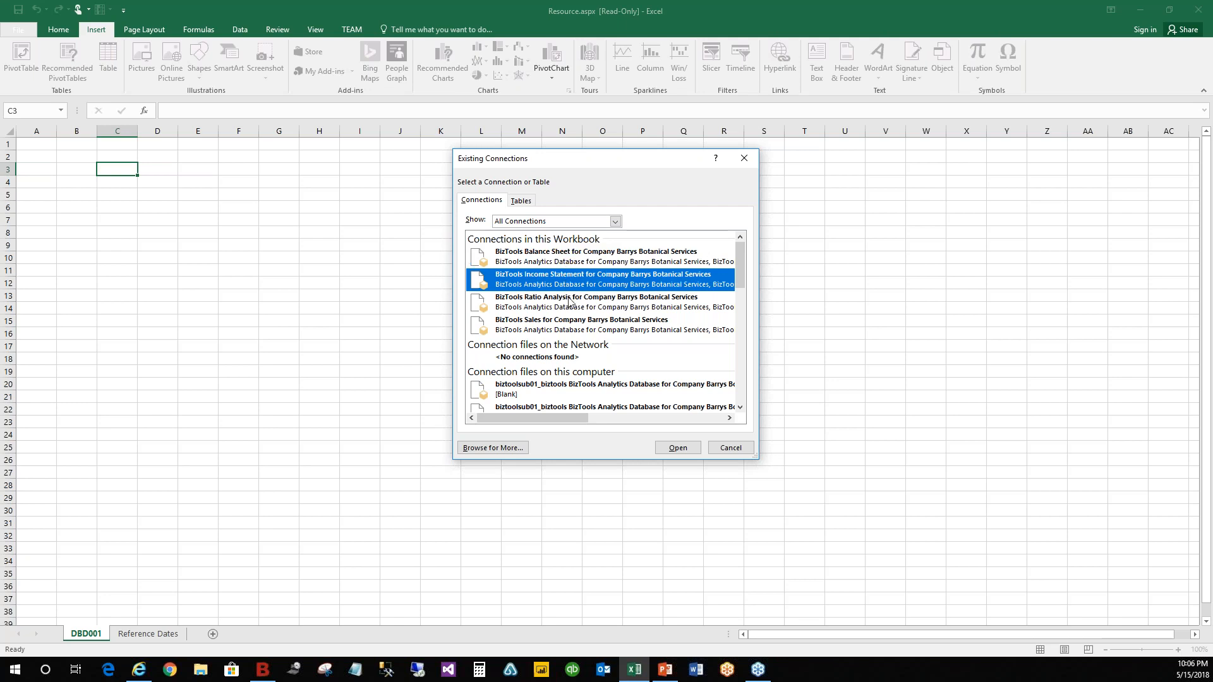
pyautogui.click(569, 302)
pyautogui.click(571, 325)
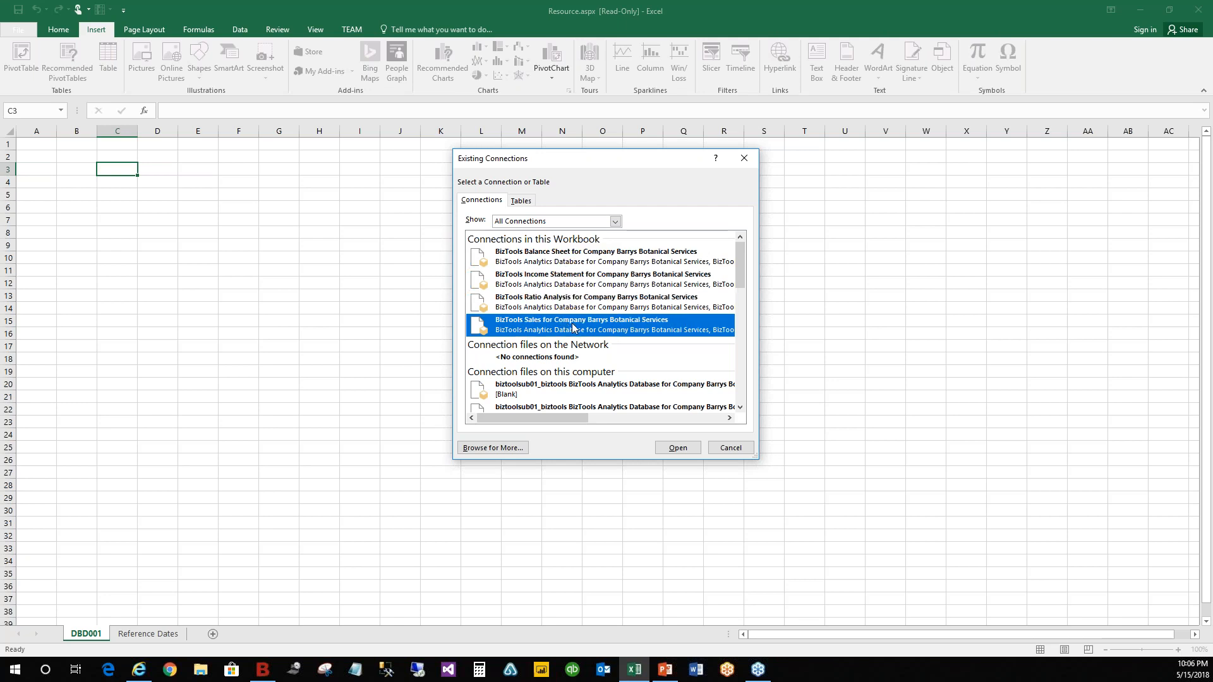
pyautogui.click(577, 257)
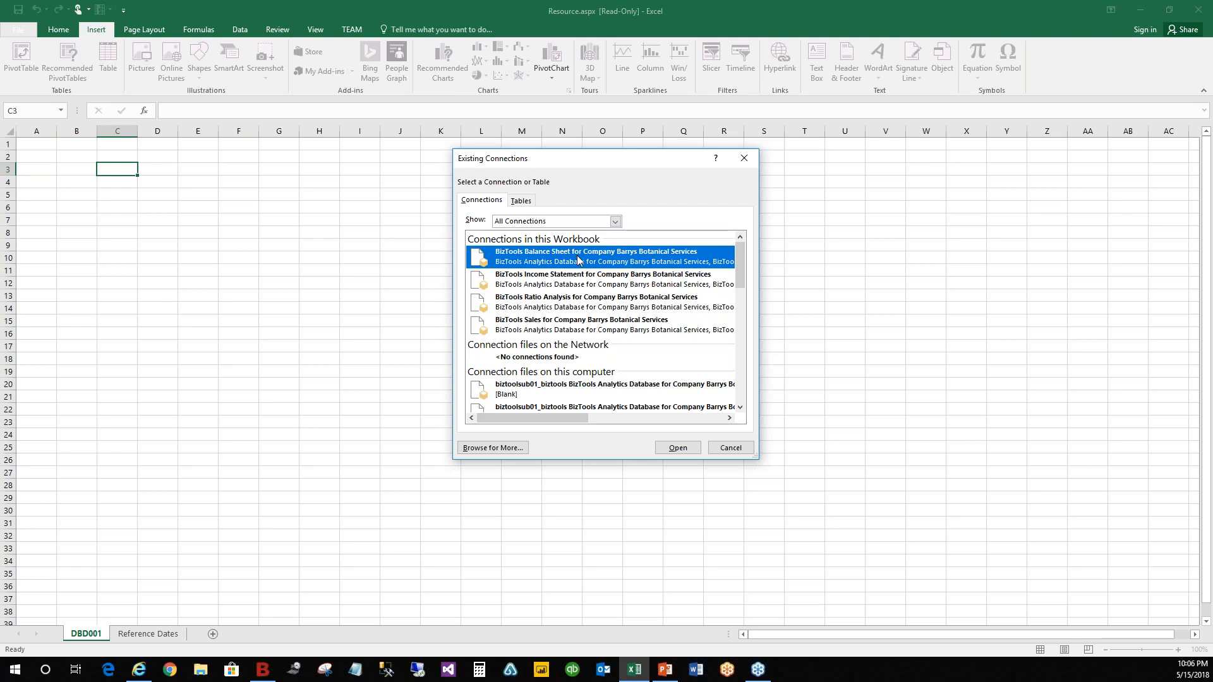
pyautogui.click(682, 449)
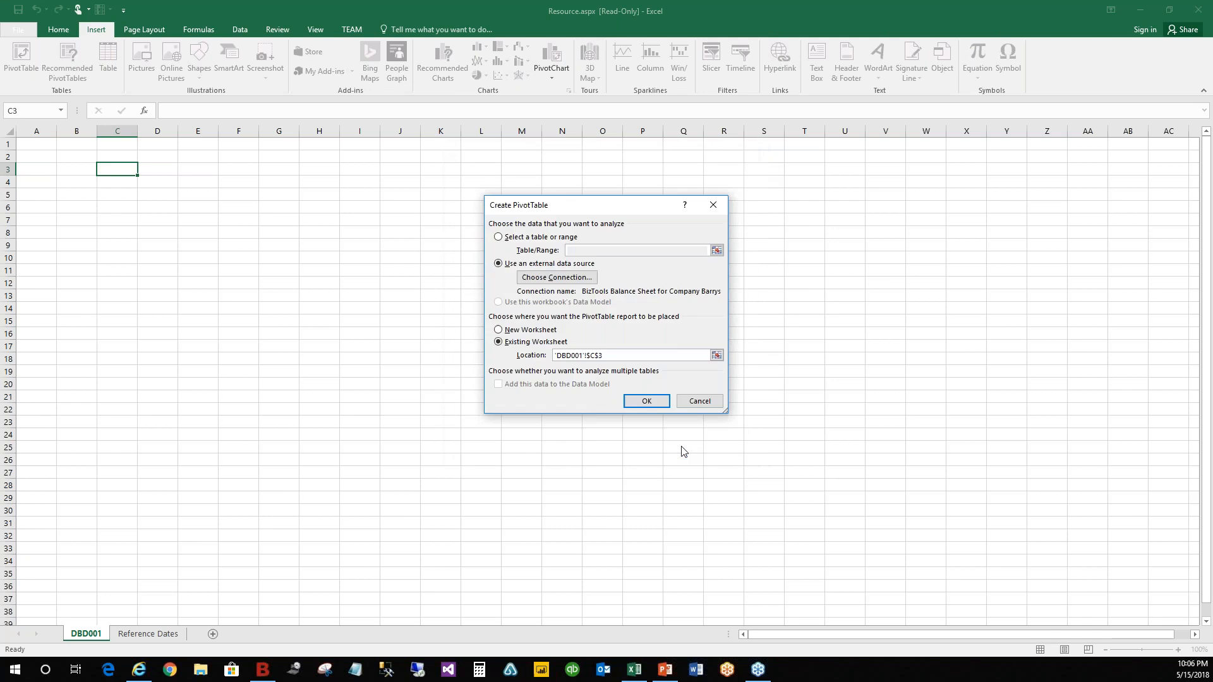
pyautogui.click(646, 401)
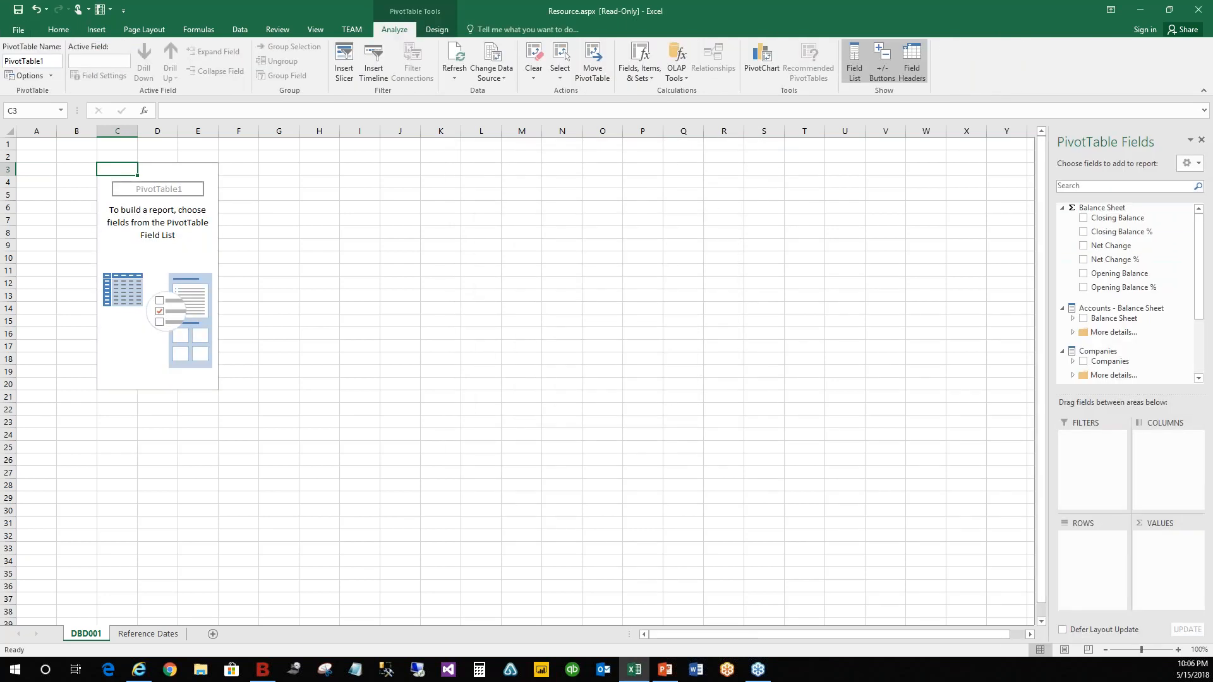
# Build the PivotTable with Closing Balance as values, Balance Sheet accounts as rows and Time as columns
pyautogui.click(1084, 218)
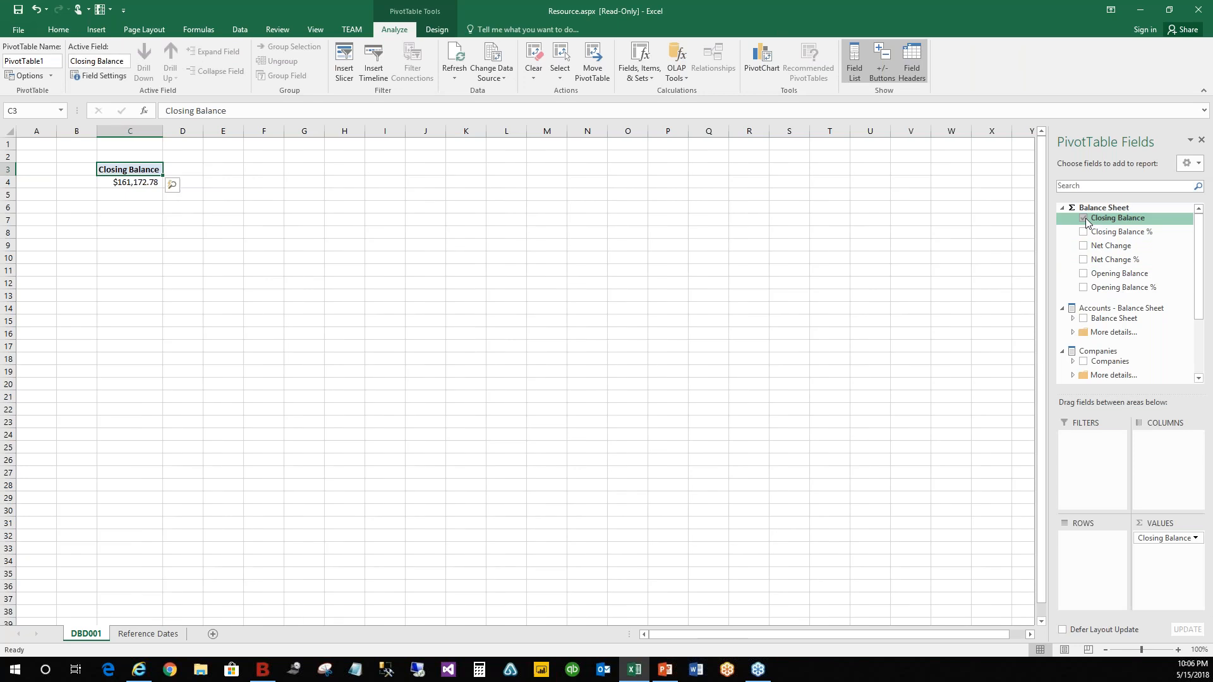
pyautogui.click(1084, 318)
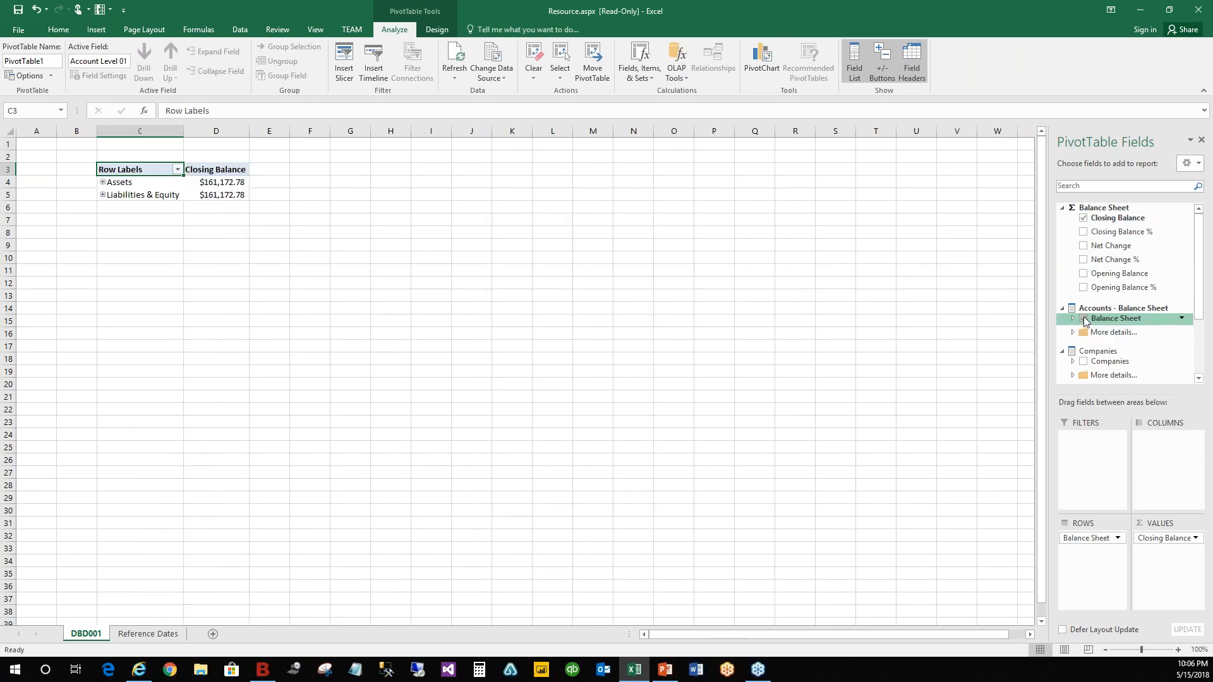
pyautogui.moveTo(1198, 280); pyautogui.dragTo(1199, 336)
pyautogui.moveTo(1115, 357); pyautogui.dragTo(1166, 442)
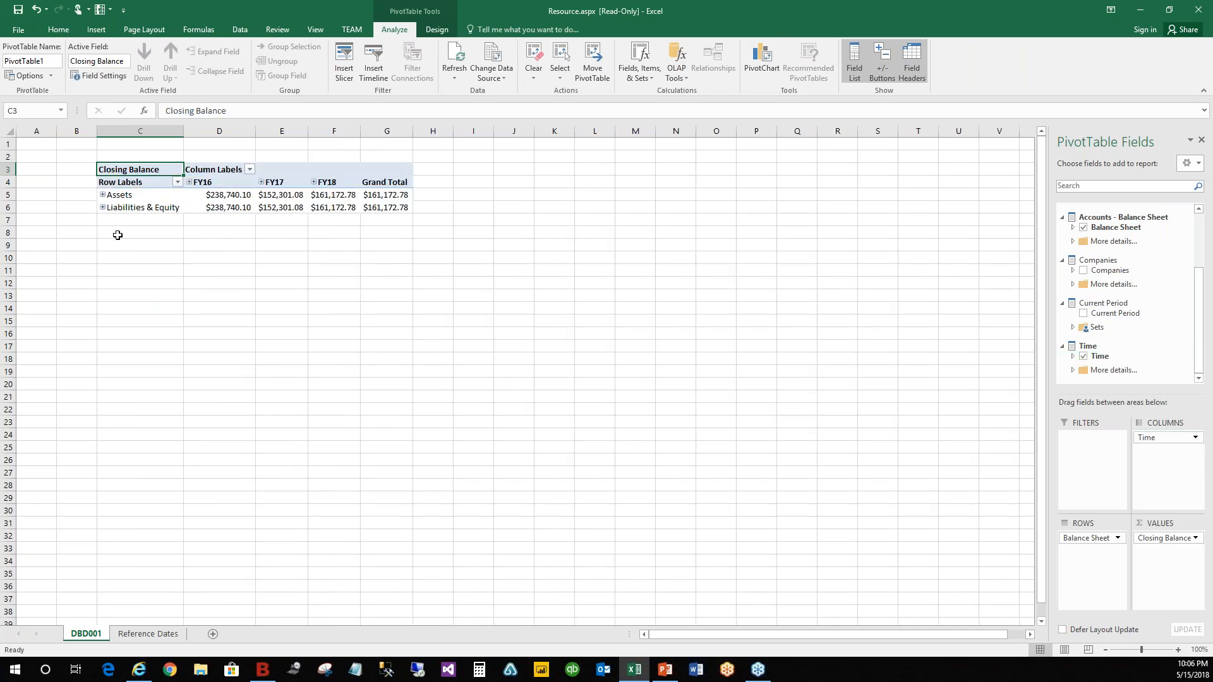
# Expand Assets, Current Assets and Cash or Equivalent in the balance sheet PivotTable to show the individual cash accounts
pyautogui.click(103, 196)
pyautogui.click(117, 211)
pyautogui.click(119, 220)
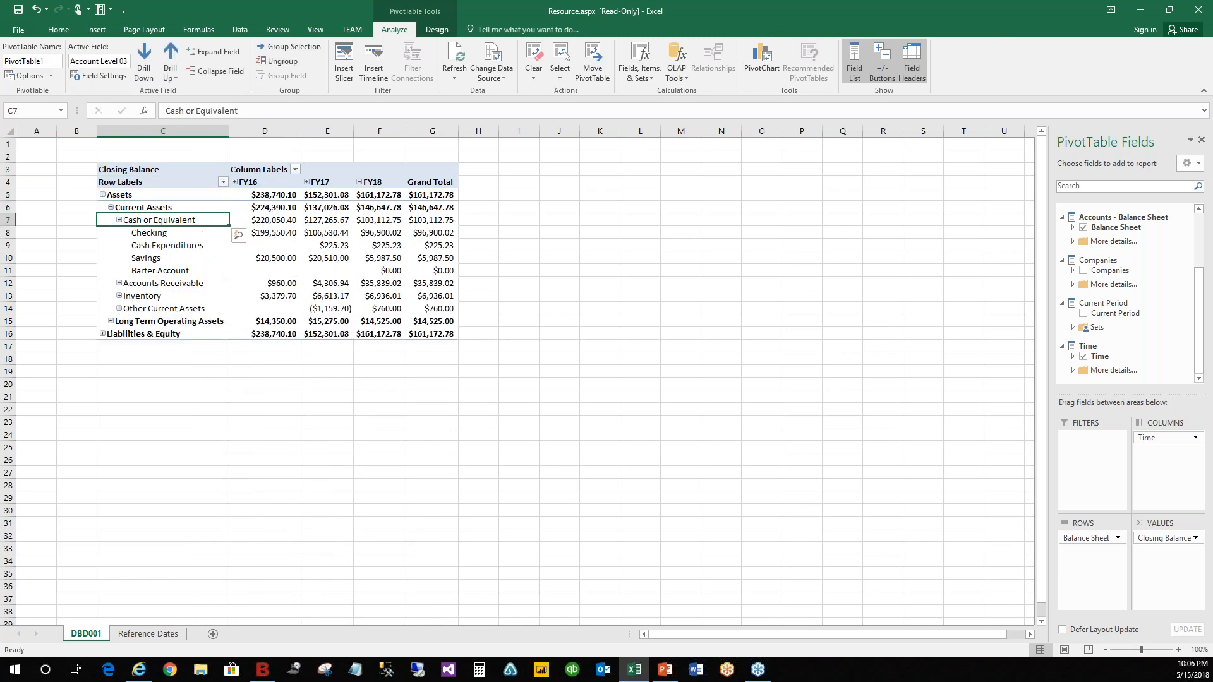
# Remove the Grand Total column from the balance sheet PivotTable
pyautogui.click(441, 182)
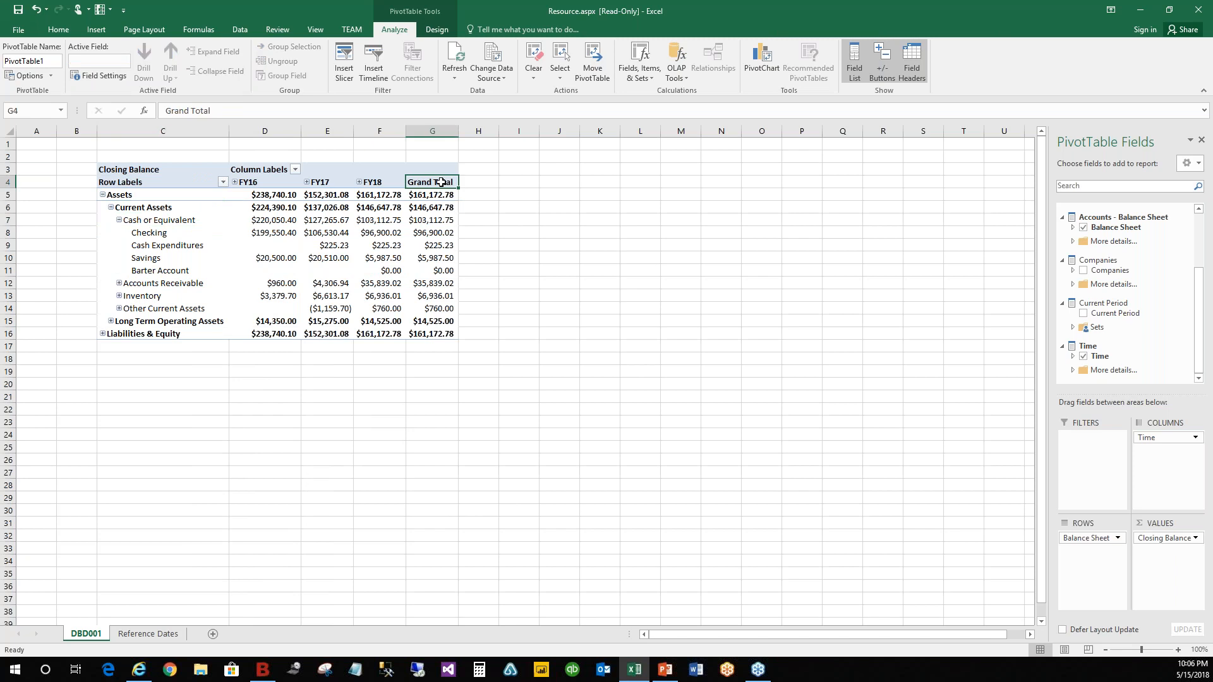
pyautogui.rightClick(441, 183)
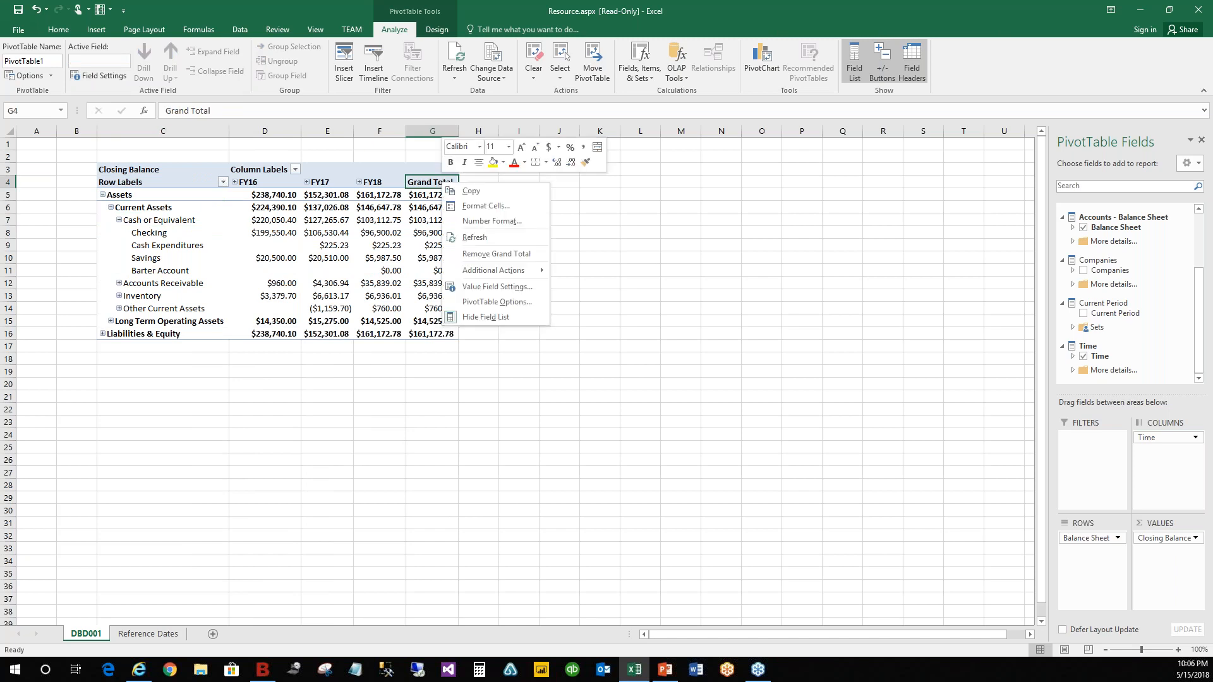
pyautogui.click(488, 259)
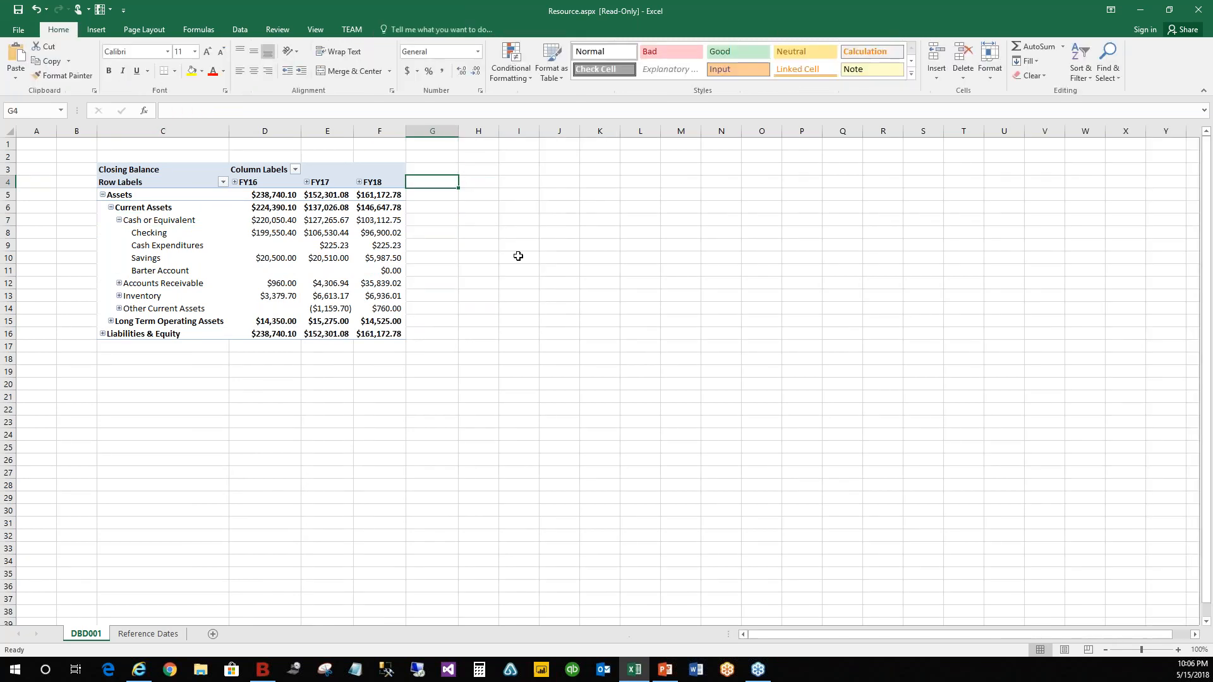
# Insert a second PivotTable at cell H3 using the external connection BizTools Ratio Analysis for Company Barrys Botanical Services
pyautogui.click(481, 171)
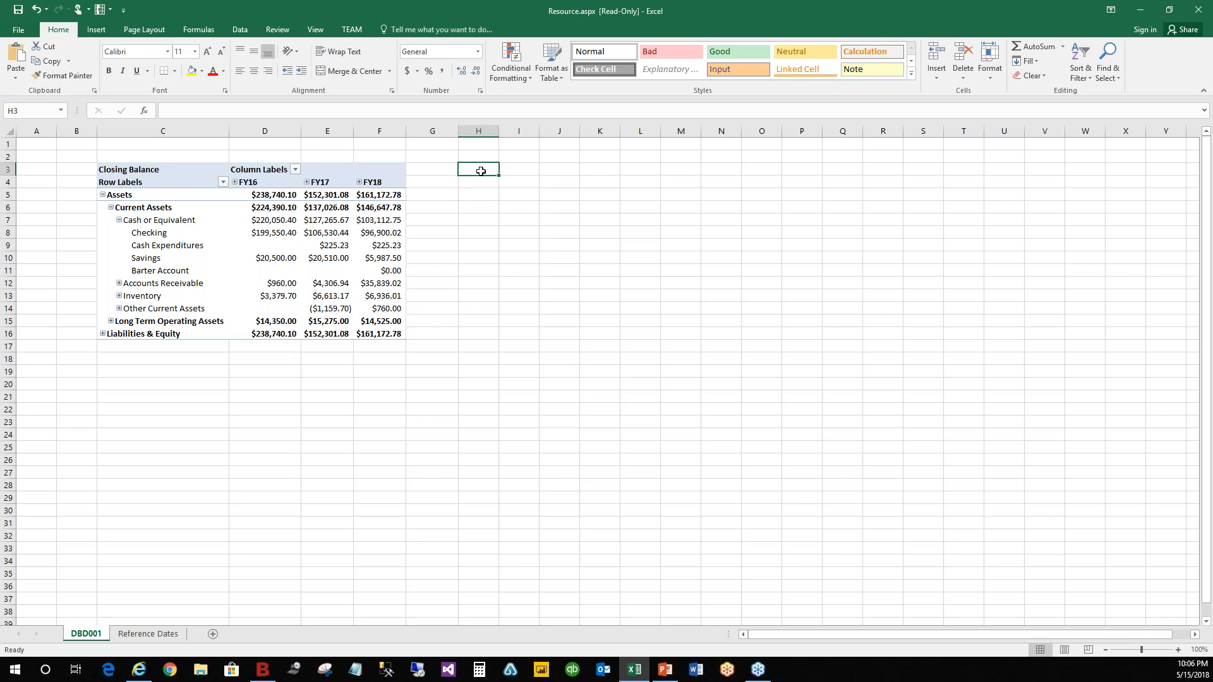
pyautogui.click(103, 30)
pyautogui.click(21, 57)
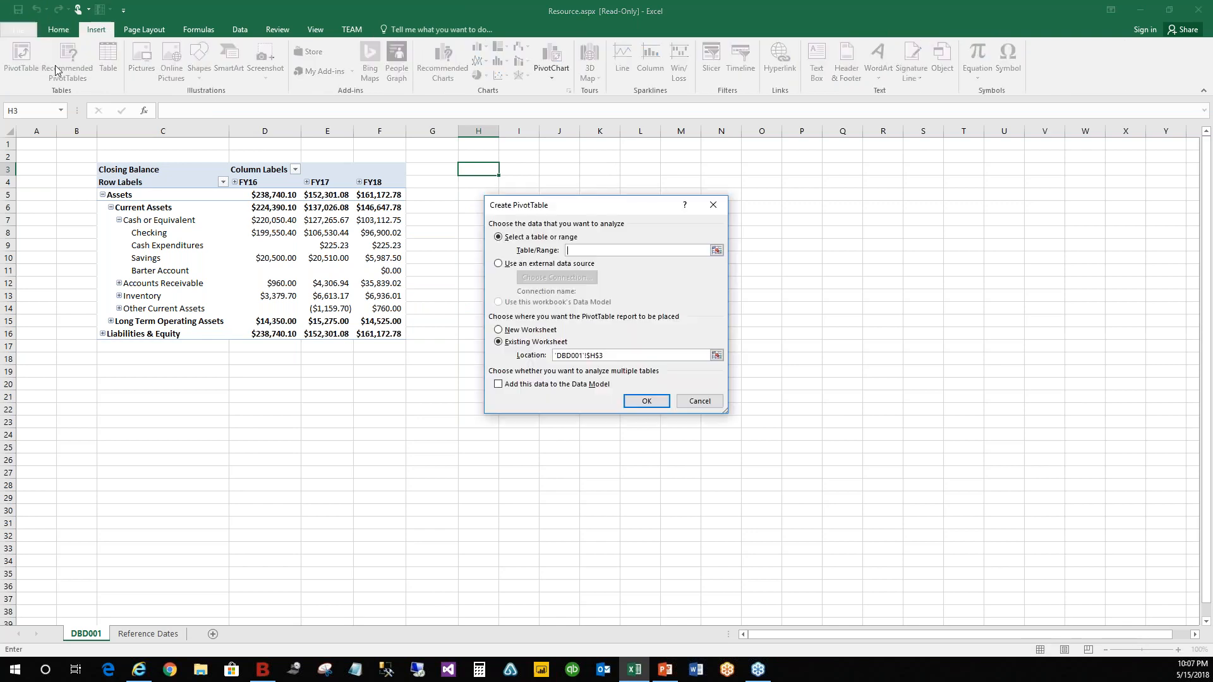
pyautogui.click(498, 263)
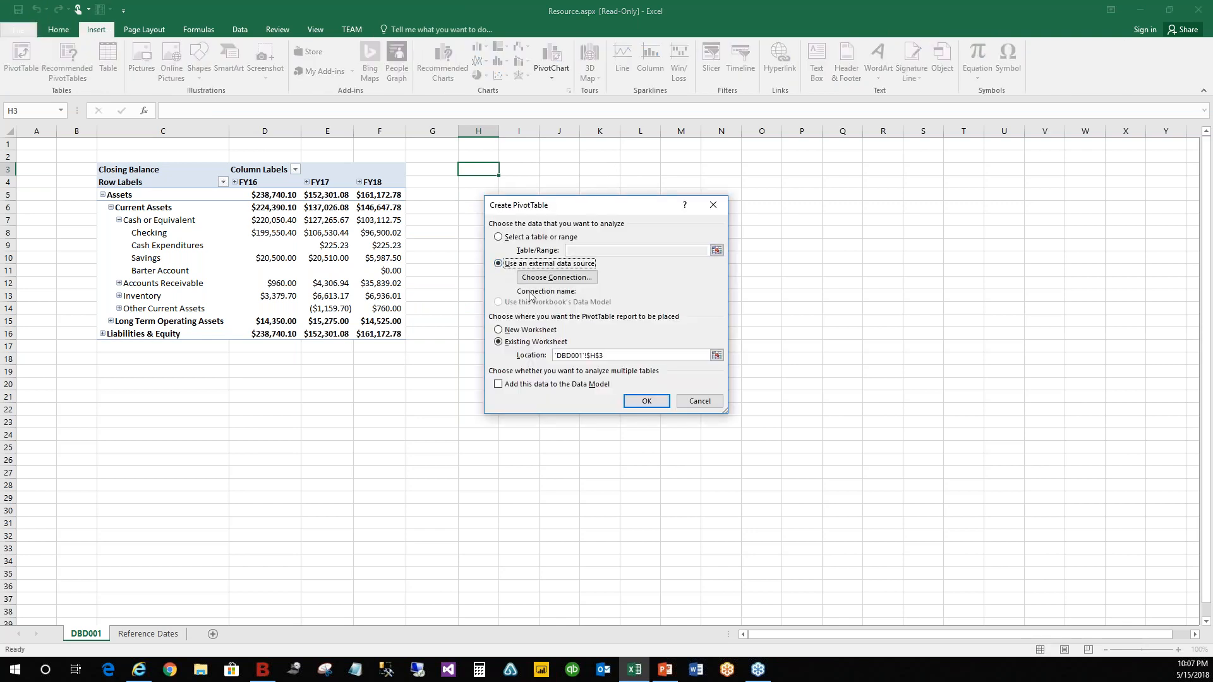
pyautogui.click(557, 278)
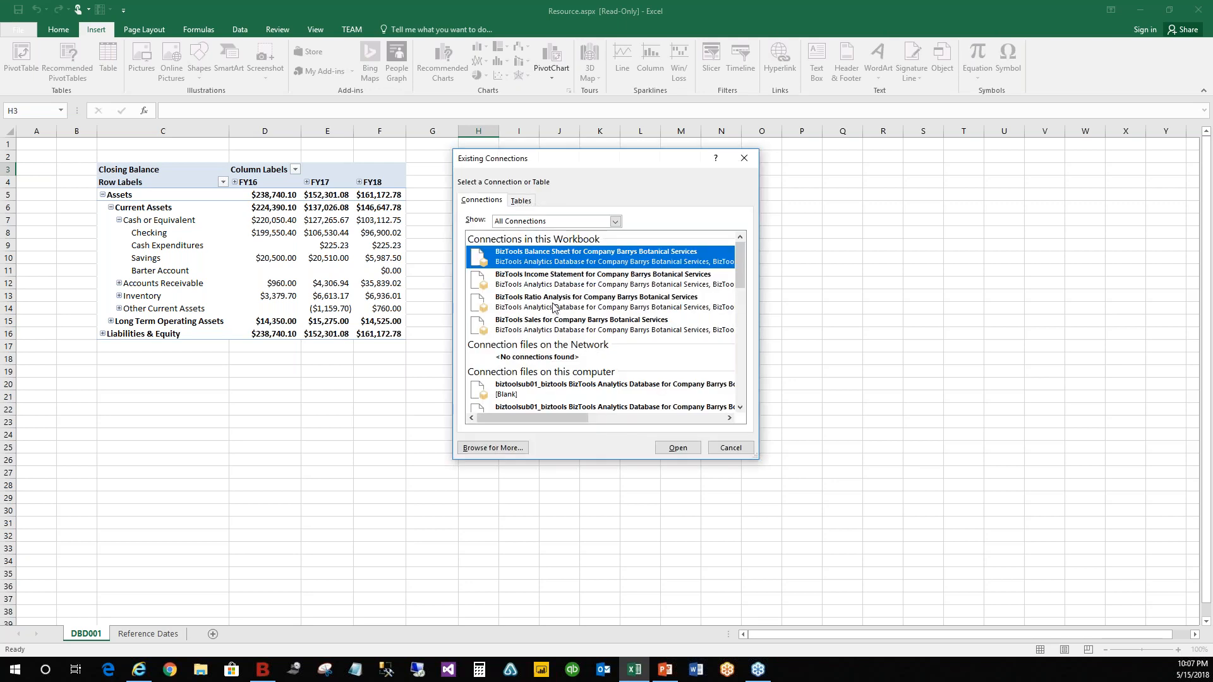
pyautogui.click(554, 308)
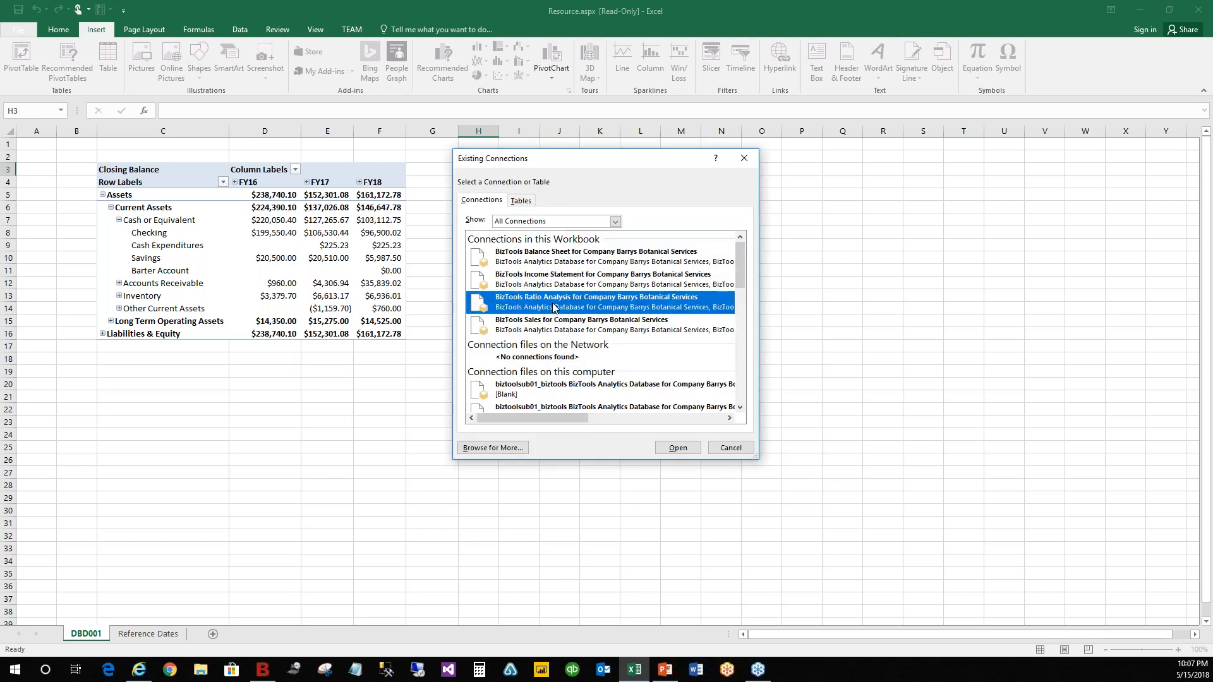
pyautogui.click(676, 447)
pyautogui.click(646, 401)
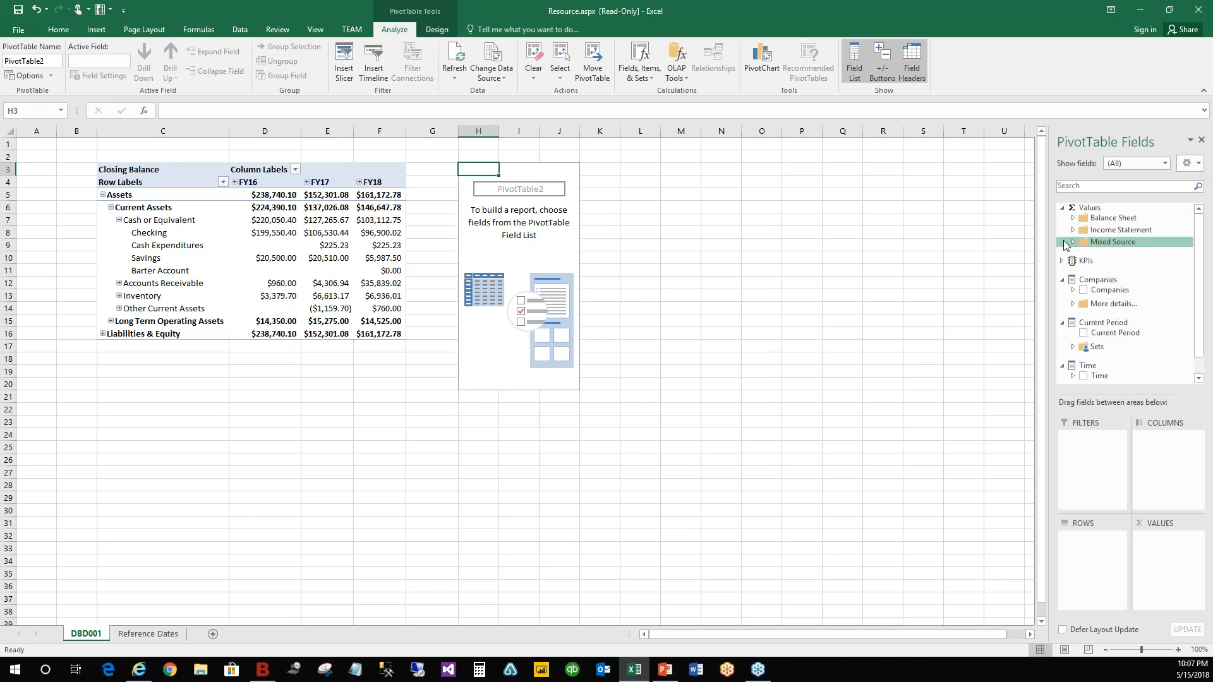
# Build the ratio PivotTable with Current Ratio, Gross Margin % and Sales Revenue as values and Time as rows
pyautogui.click(1073, 219)
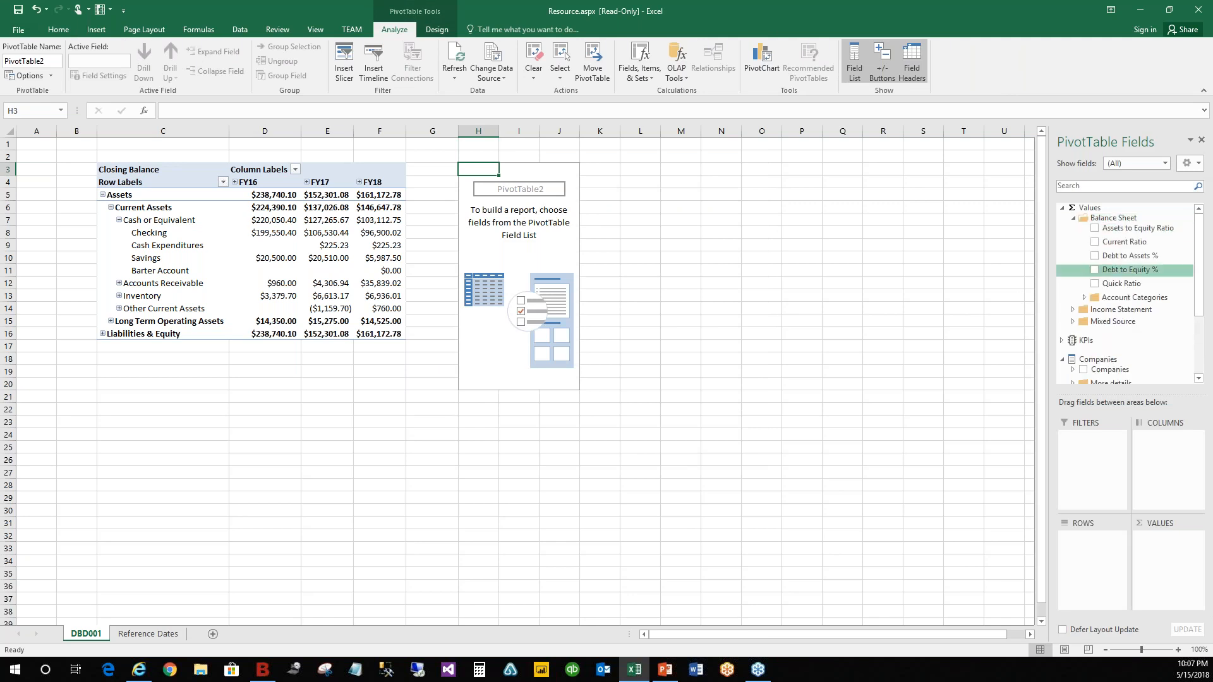
pyautogui.click(1095, 242)
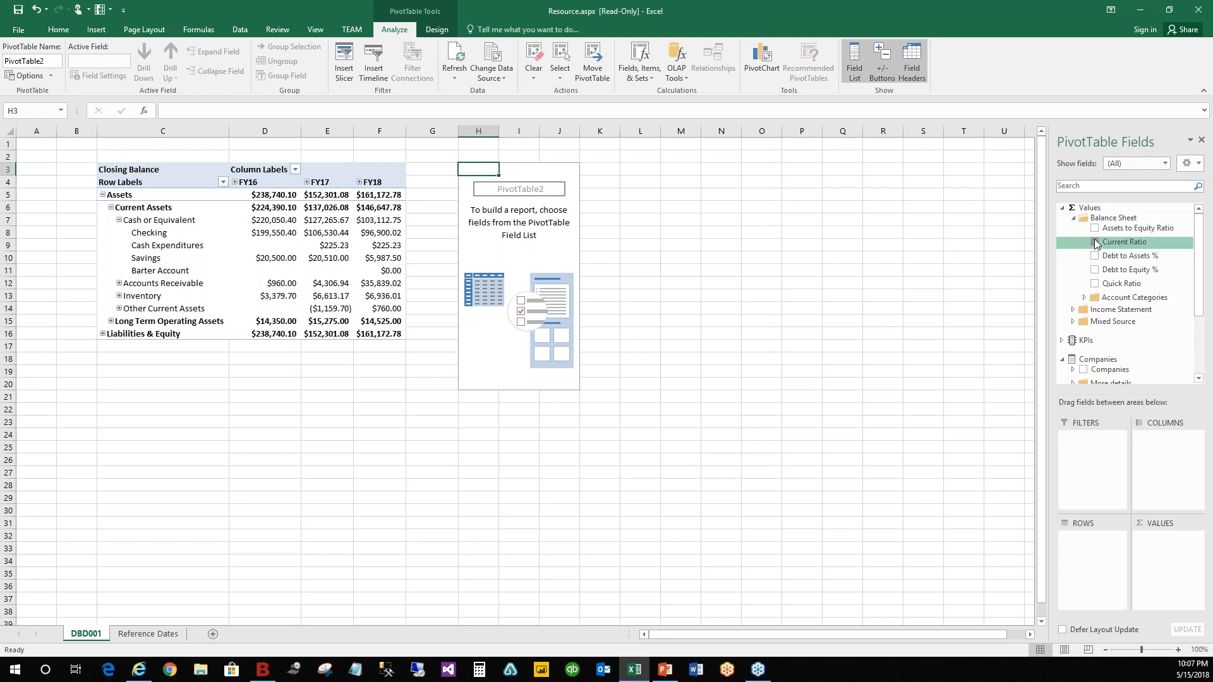
pyautogui.click(1073, 309)
pyautogui.click(1095, 323)
pyautogui.moveTo(1200, 286); pyautogui.dragTo(1204, 322)
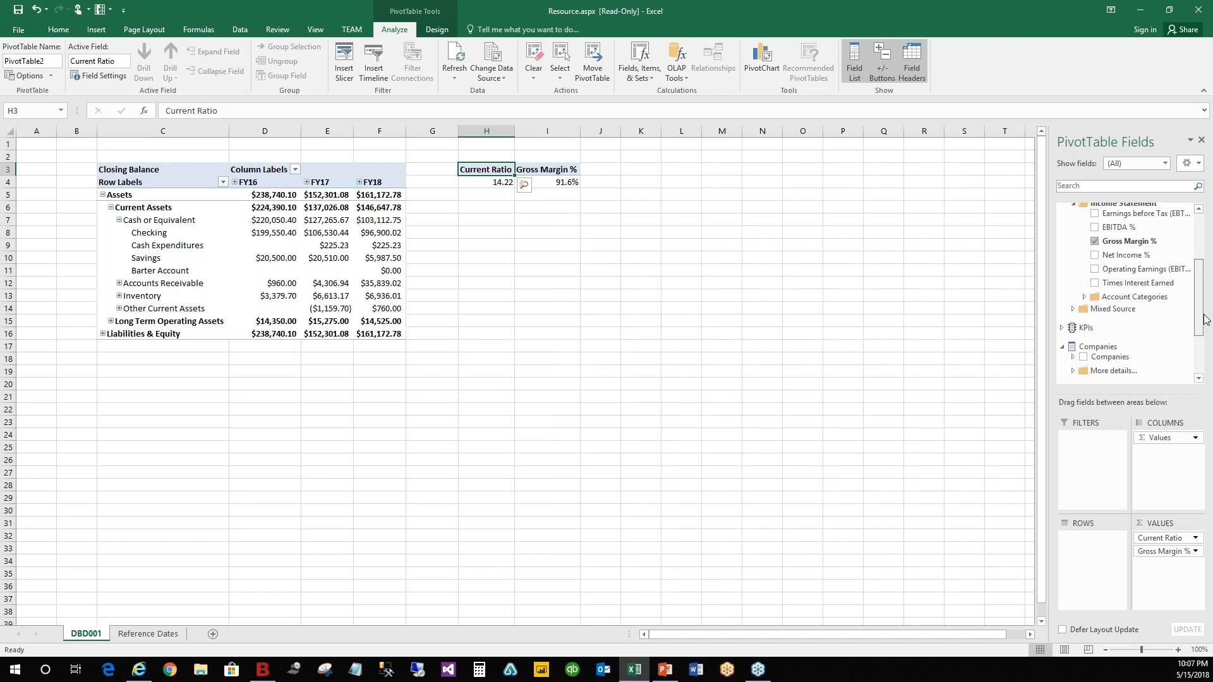
pyautogui.click(1082, 298)
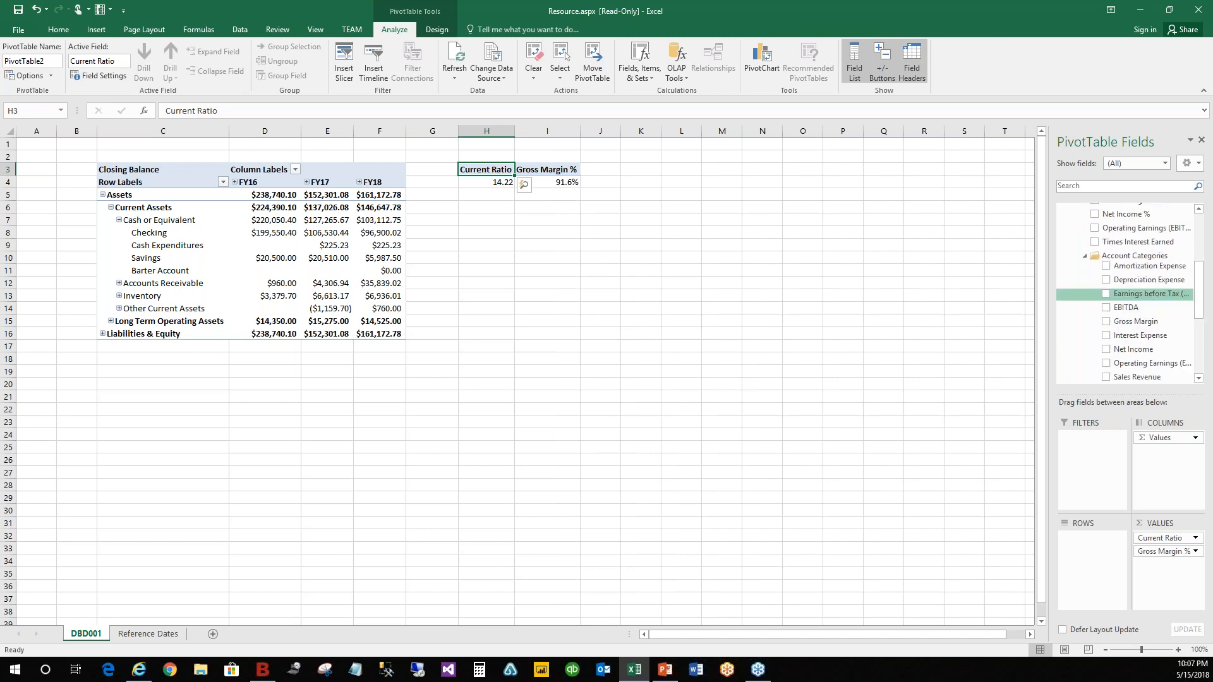
pyautogui.click(1105, 377)
pyautogui.moveTo(1200, 297); pyautogui.dragTo(1203, 355)
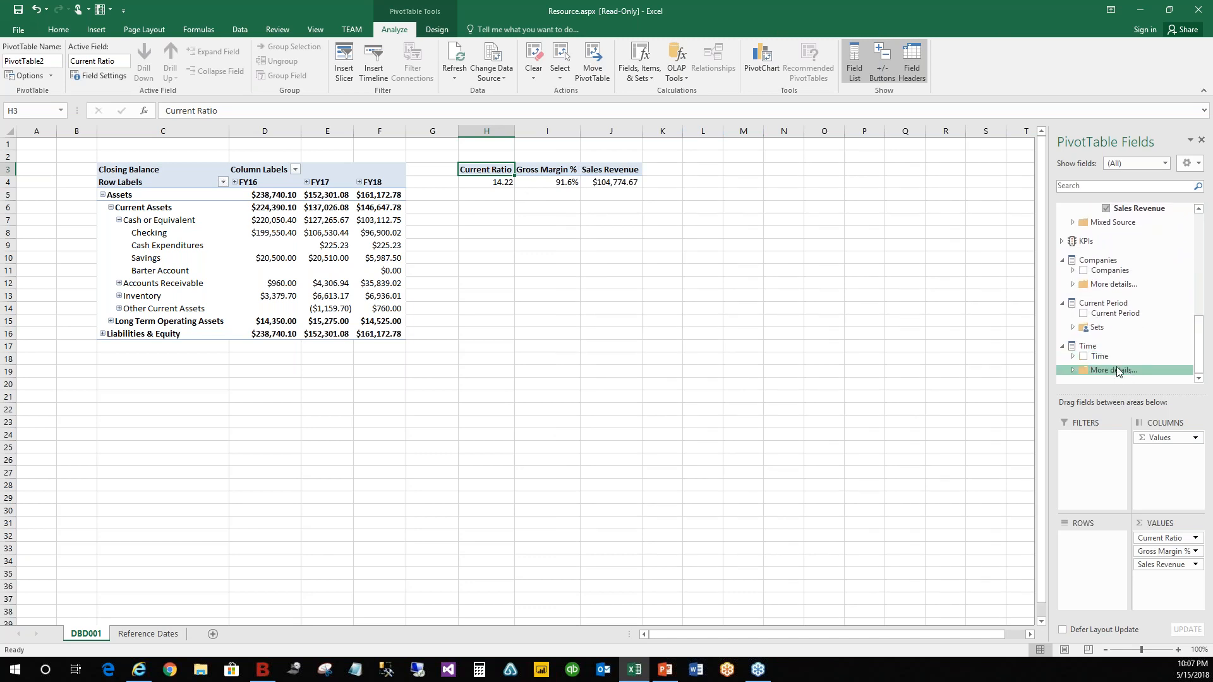
pyautogui.moveTo(1108, 358); pyautogui.dragTo(1080, 556)
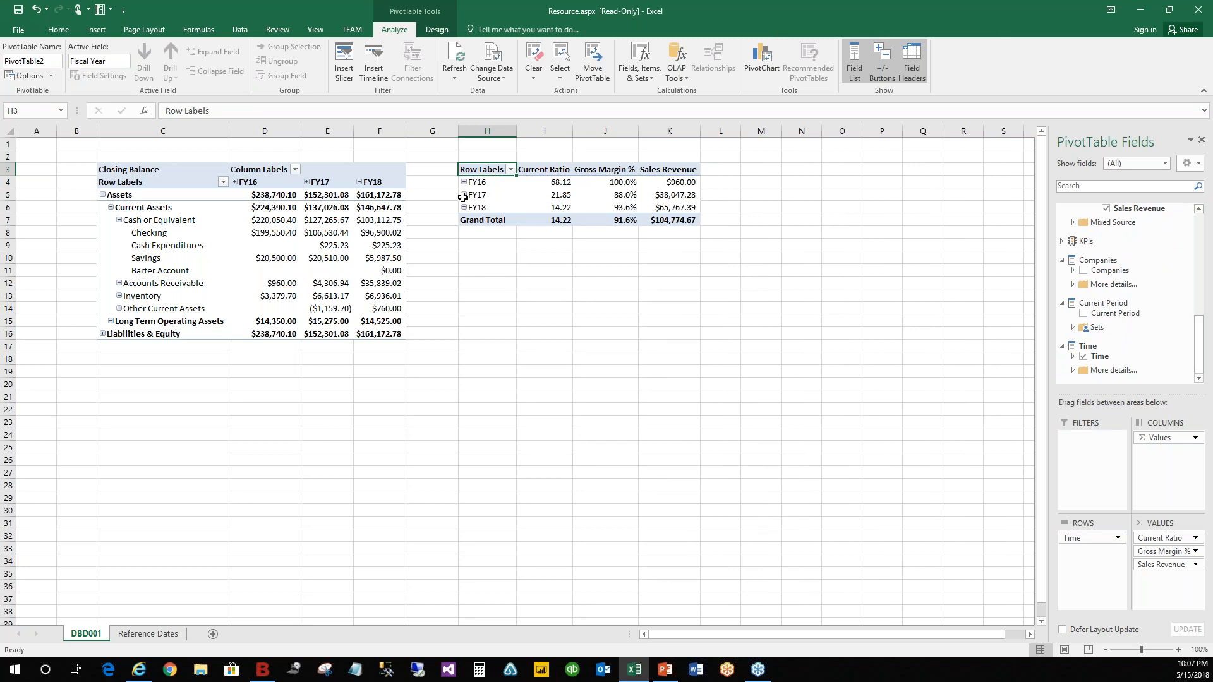
# Expand FY17 and FY17 Q4 in the ratio PivotTable and compare the quarterly and monthly figures with the yearly ones
pyautogui.click(464, 195)
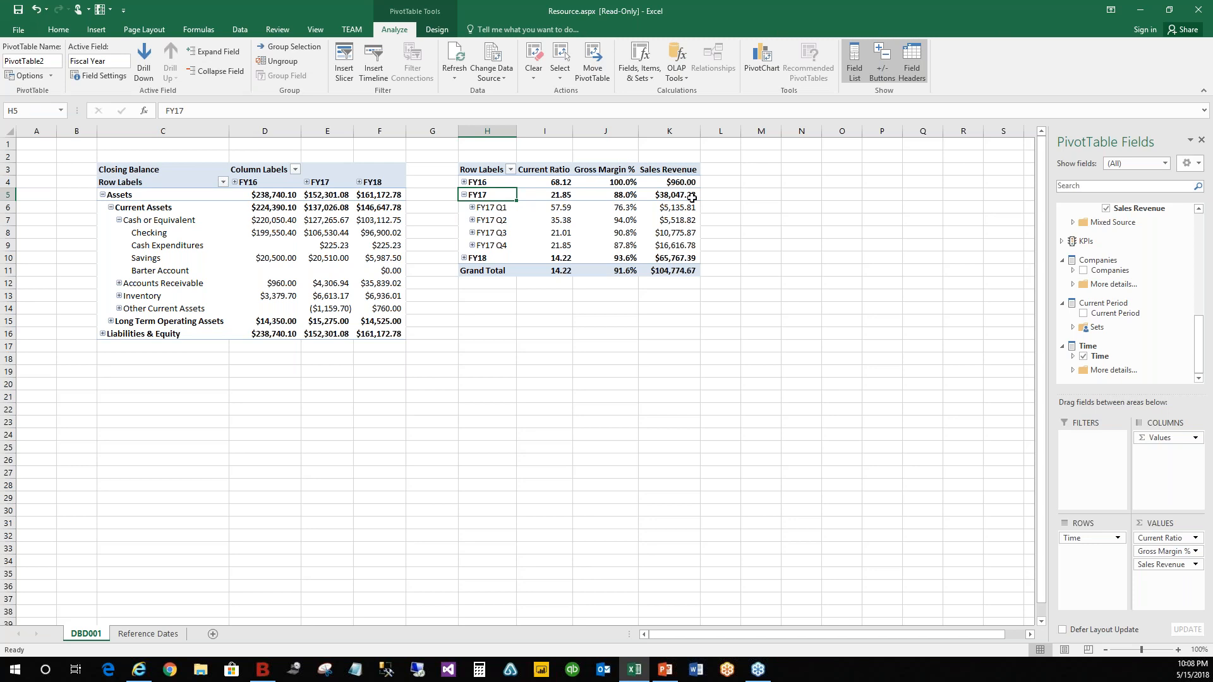
pyautogui.moveTo(684, 206); pyautogui.dragTo(678, 244)
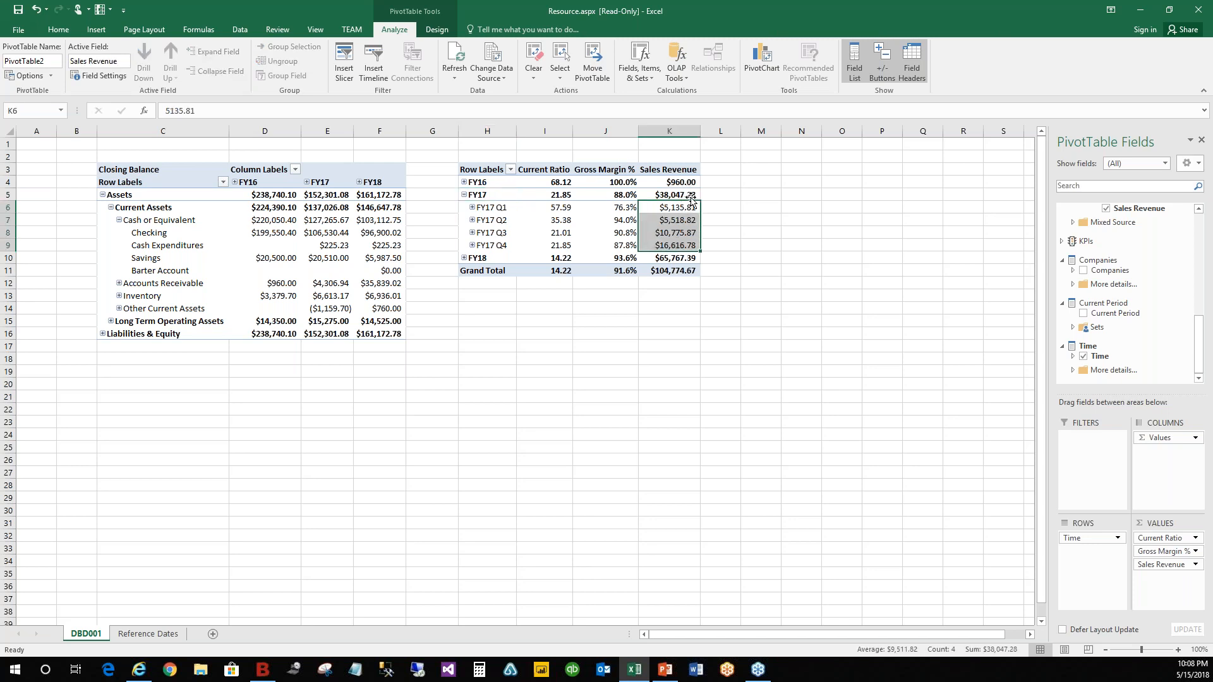
pyautogui.click(554, 194)
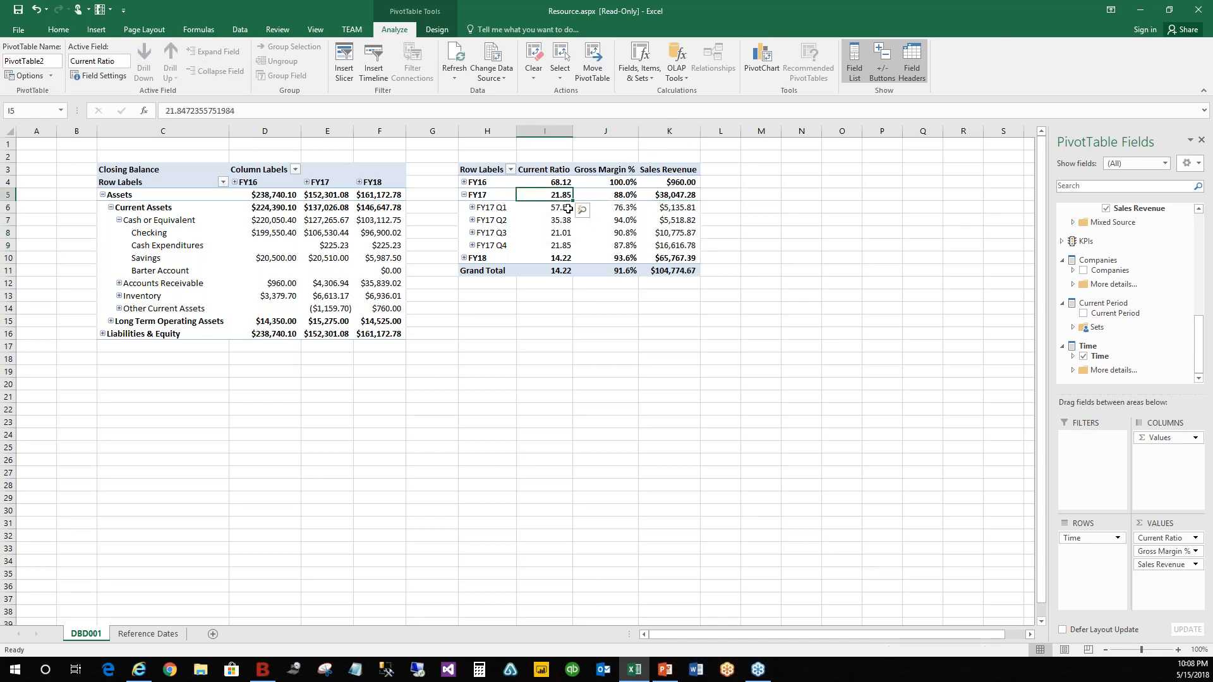
pyautogui.click(552, 244)
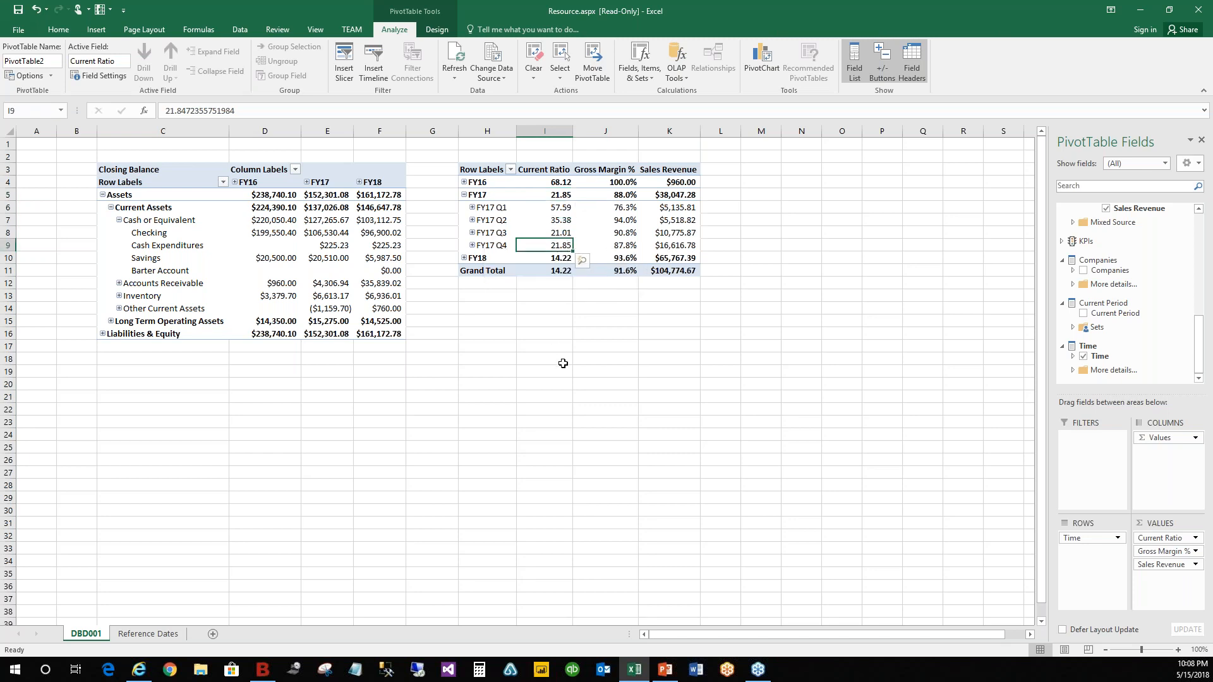
pyautogui.click(472, 246)
pyautogui.click(560, 284)
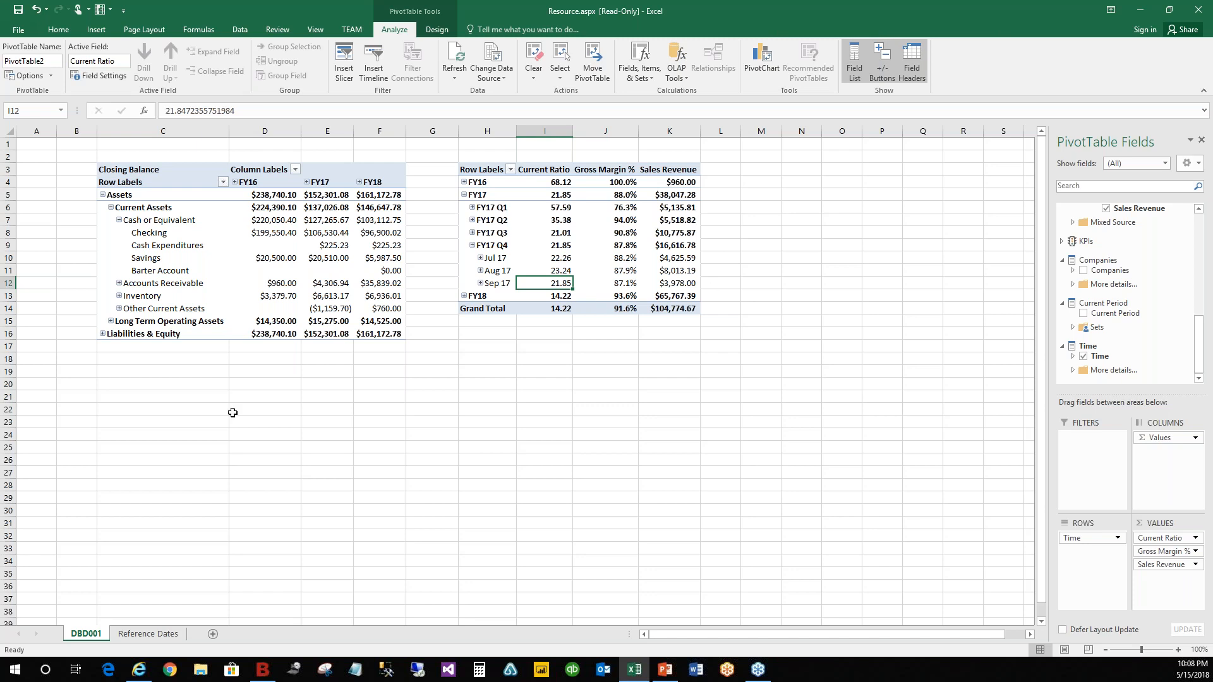
# Insert a PivotChart with PivotTable at cell C21 using the BizTools Sales for Company Barrys Botanical Services connection, and move the chart below the ratio PivotTable
pyautogui.click(171, 396)
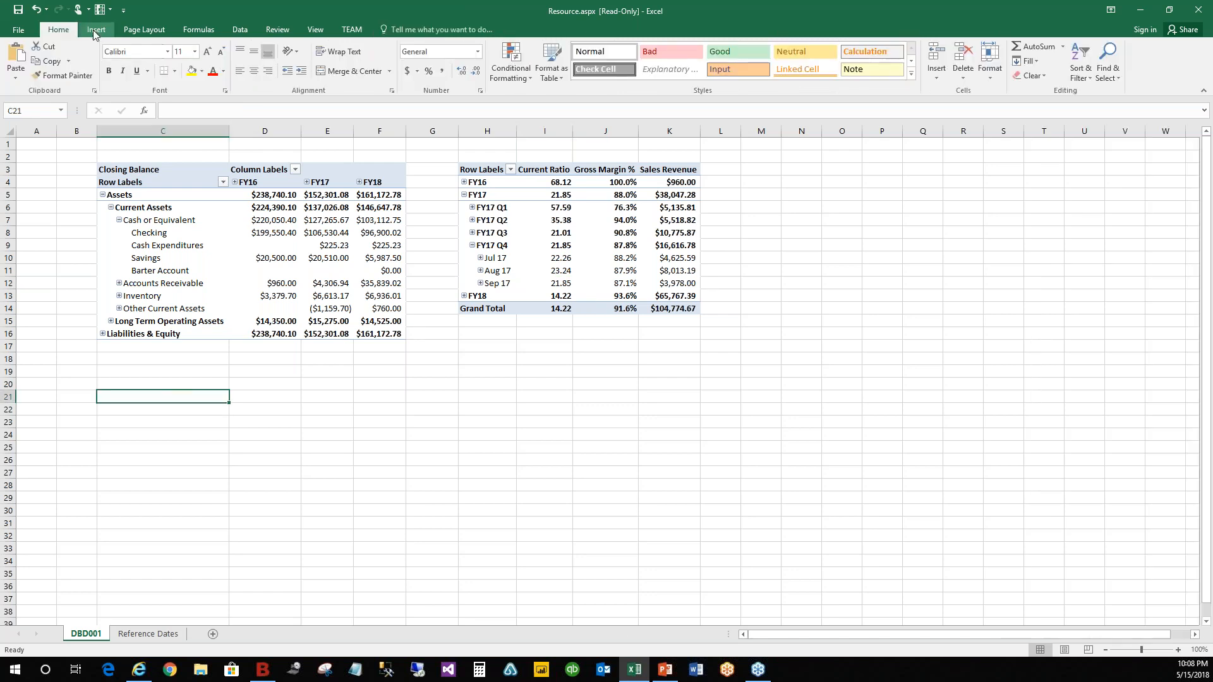
pyautogui.click(96, 29)
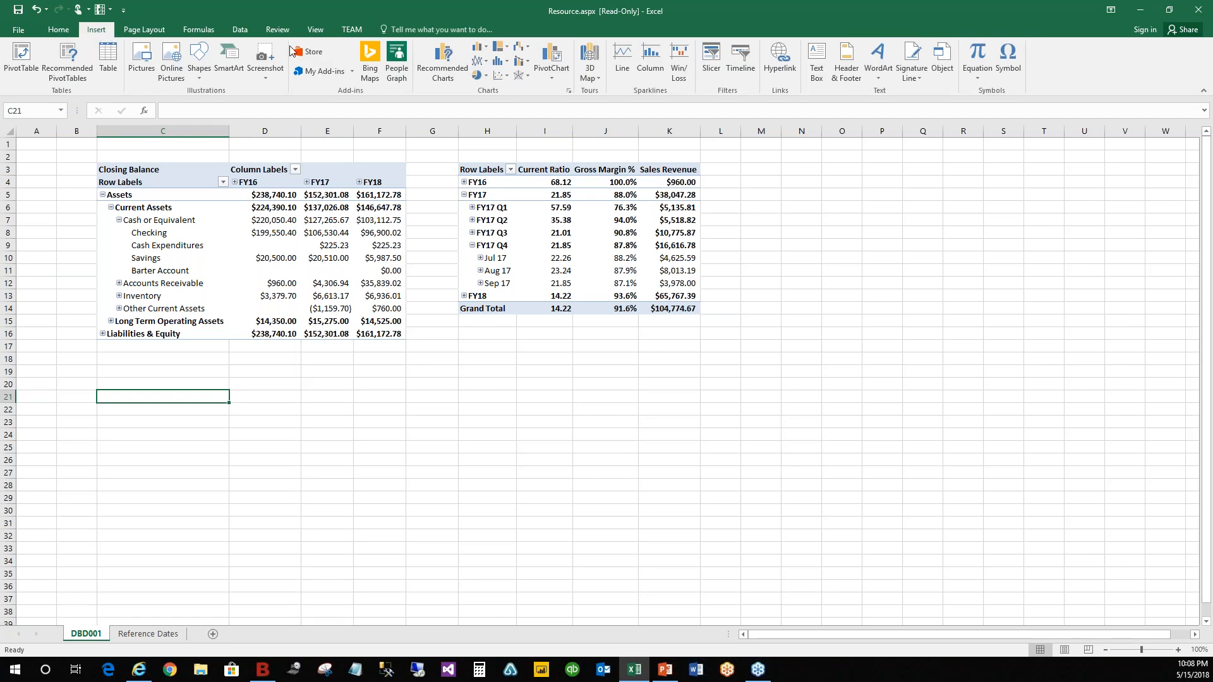
pyautogui.click(552, 70)
pyautogui.click(566, 107)
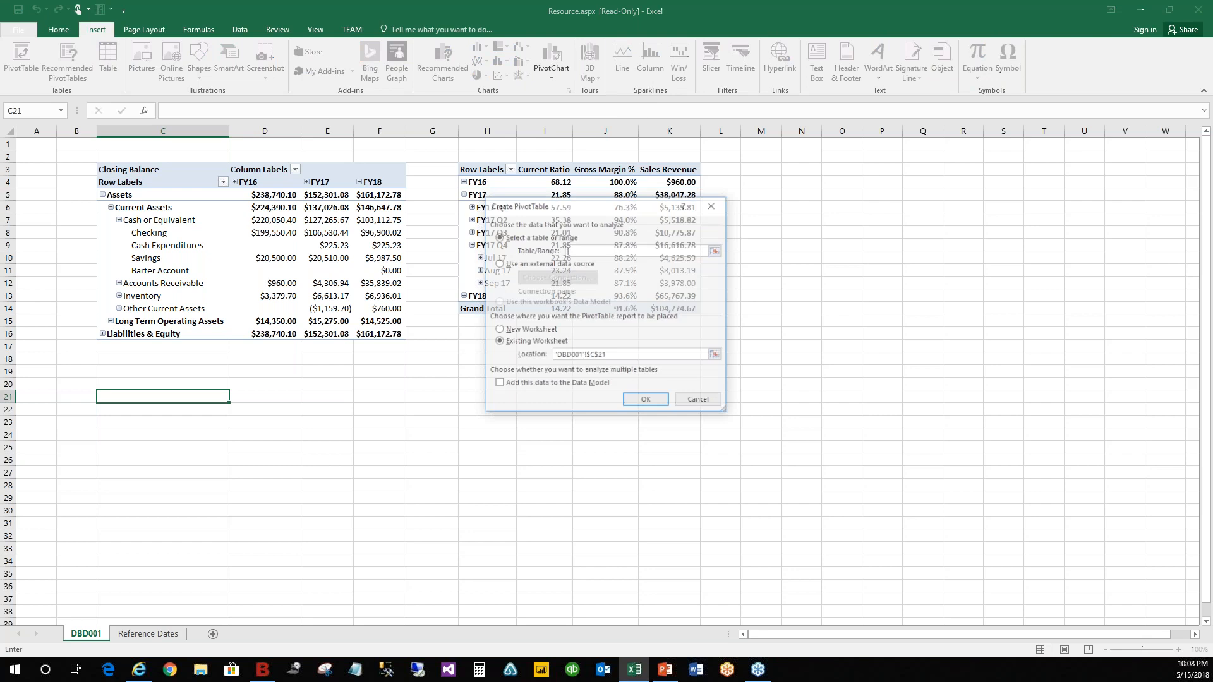
pyautogui.click(499, 264)
pyautogui.click(552, 278)
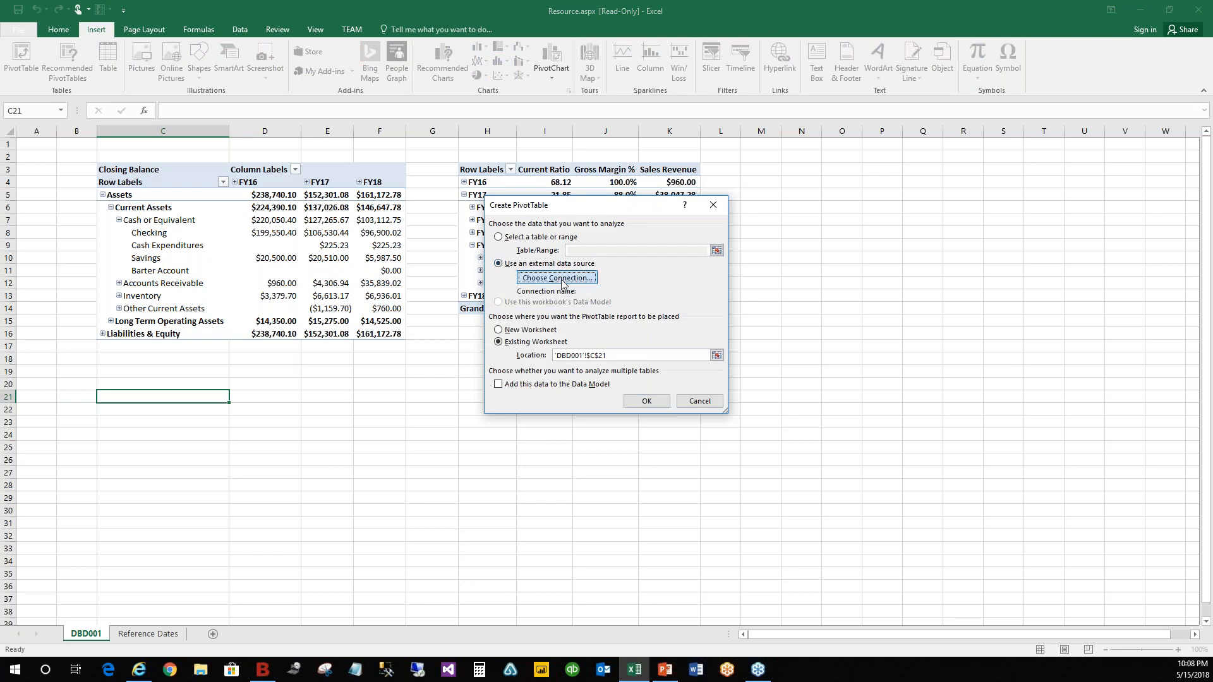
pyautogui.click(558, 332)
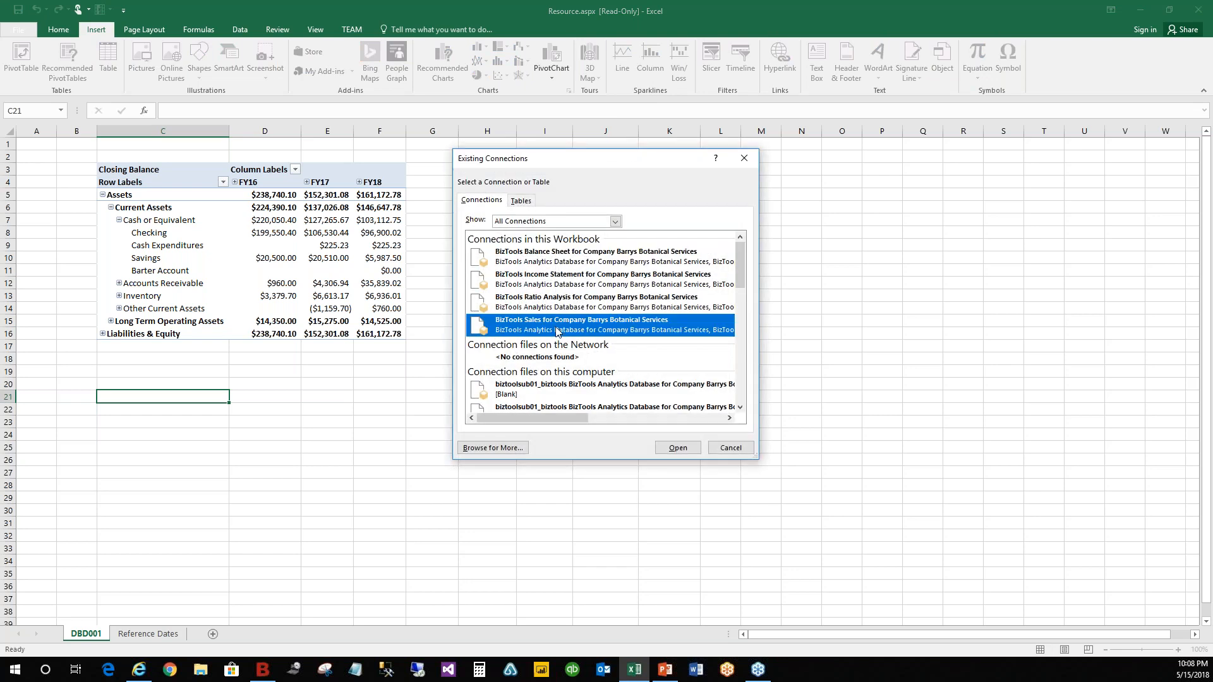
pyautogui.click(678, 449)
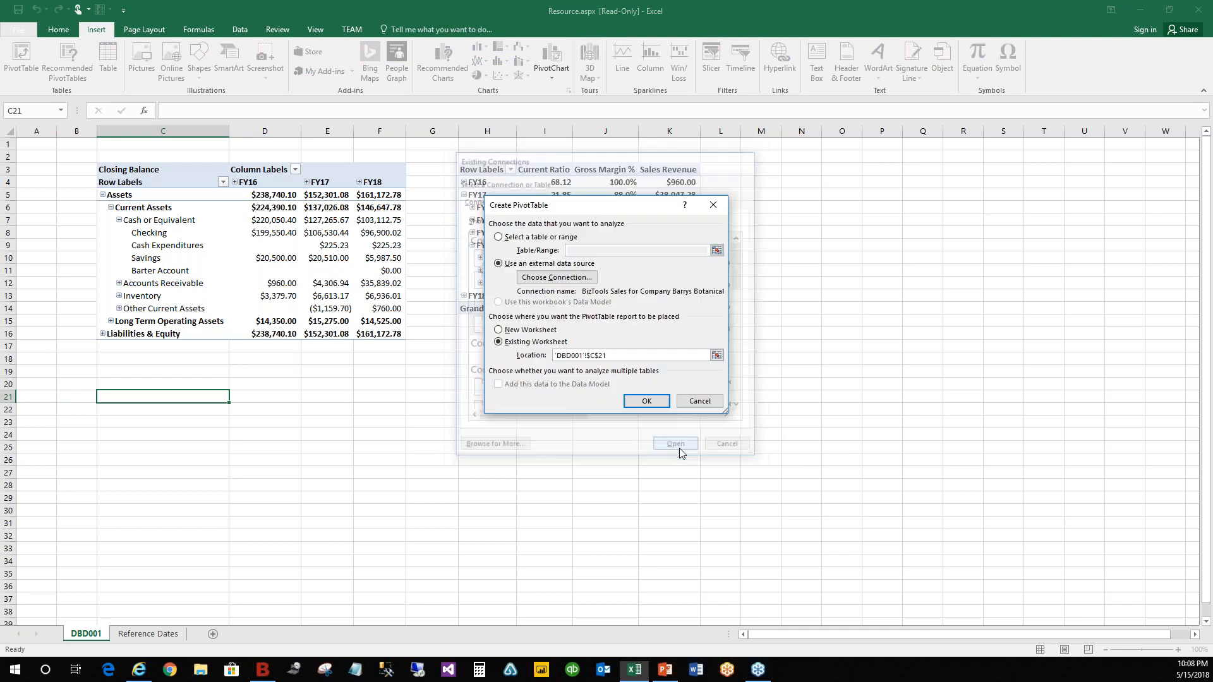
pyautogui.click(647, 402)
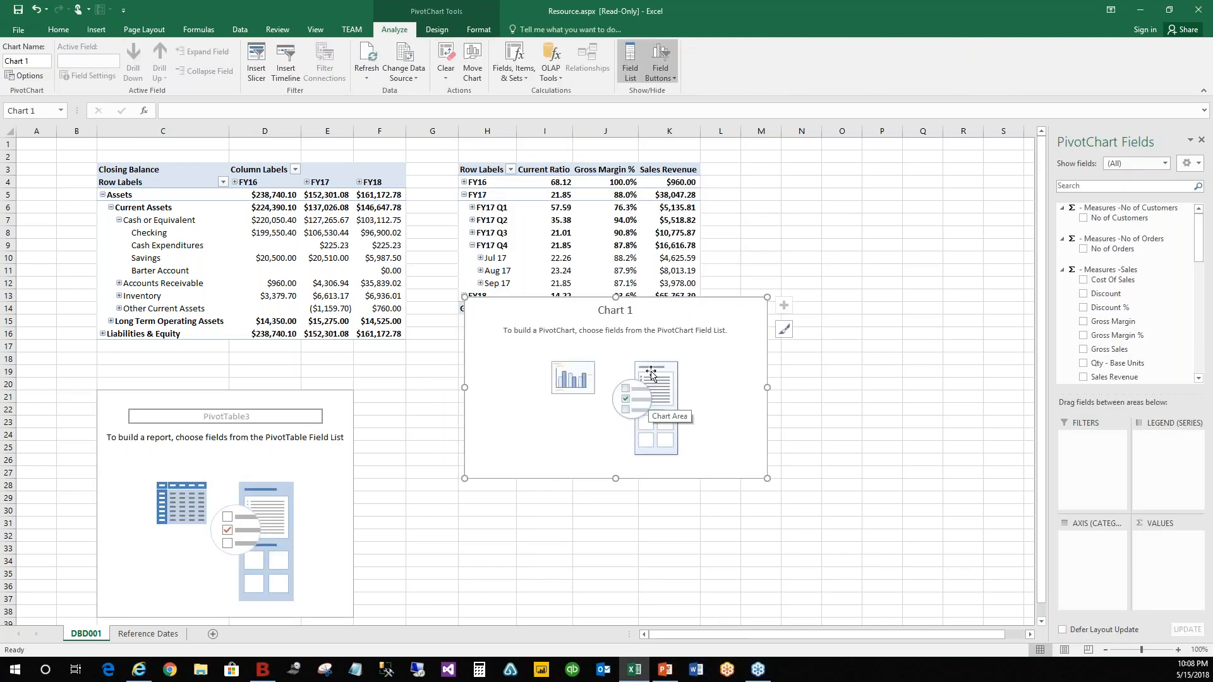
pyautogui.moveTo(701, 323); pyautogui.dragTo(714, 409)
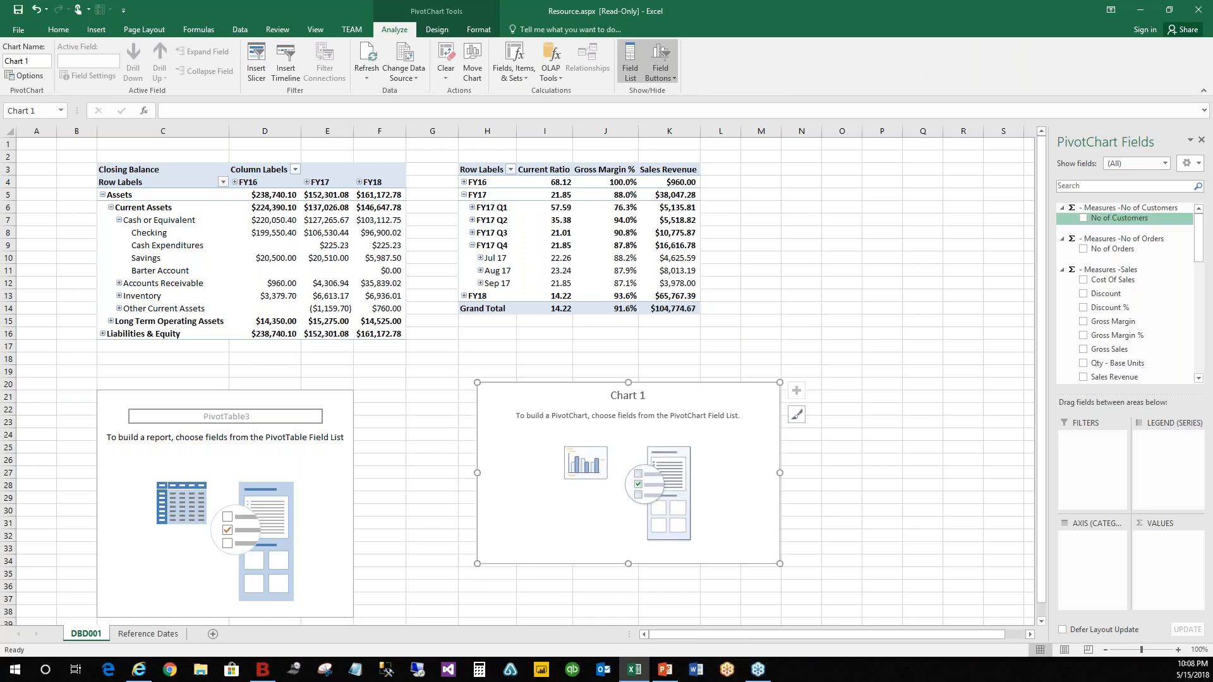
# Build the sales PivotChart with Sales Revenue and Gross Margin % as values and Classes as the axis
pyautogui.click(1084, 378)
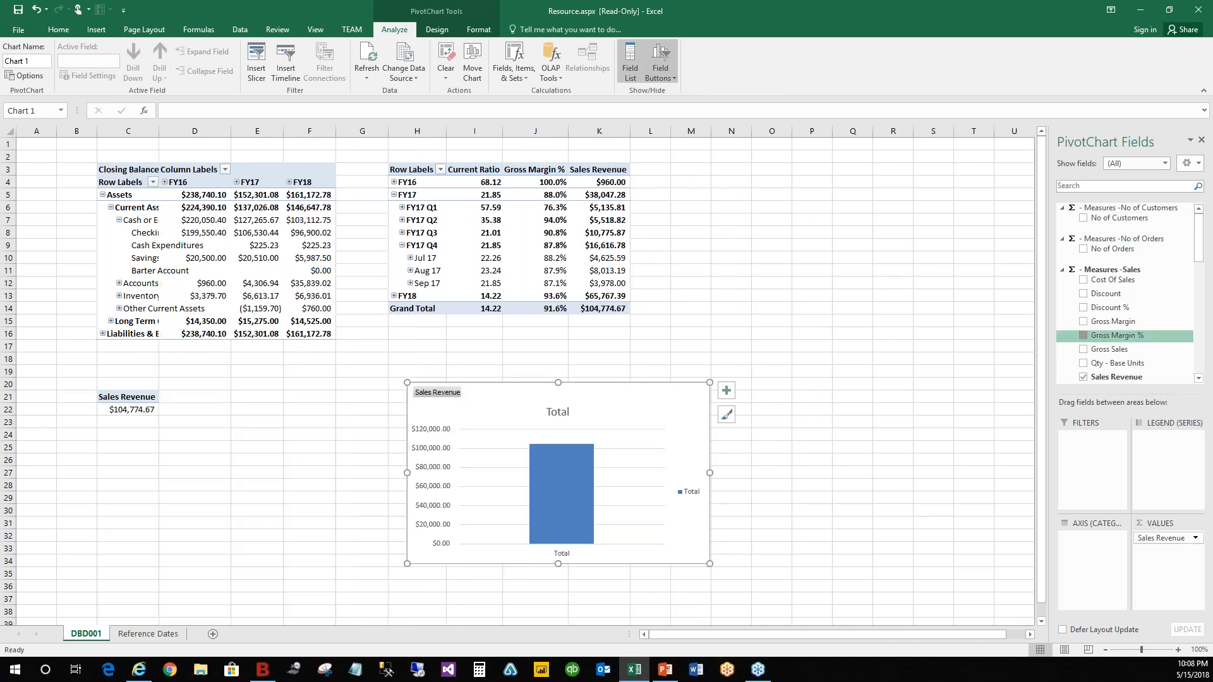
pyautogui.click(1084, 335)
pyautogui.moveTo(1199, 247); pyautogui.dragTo(1200, 288)
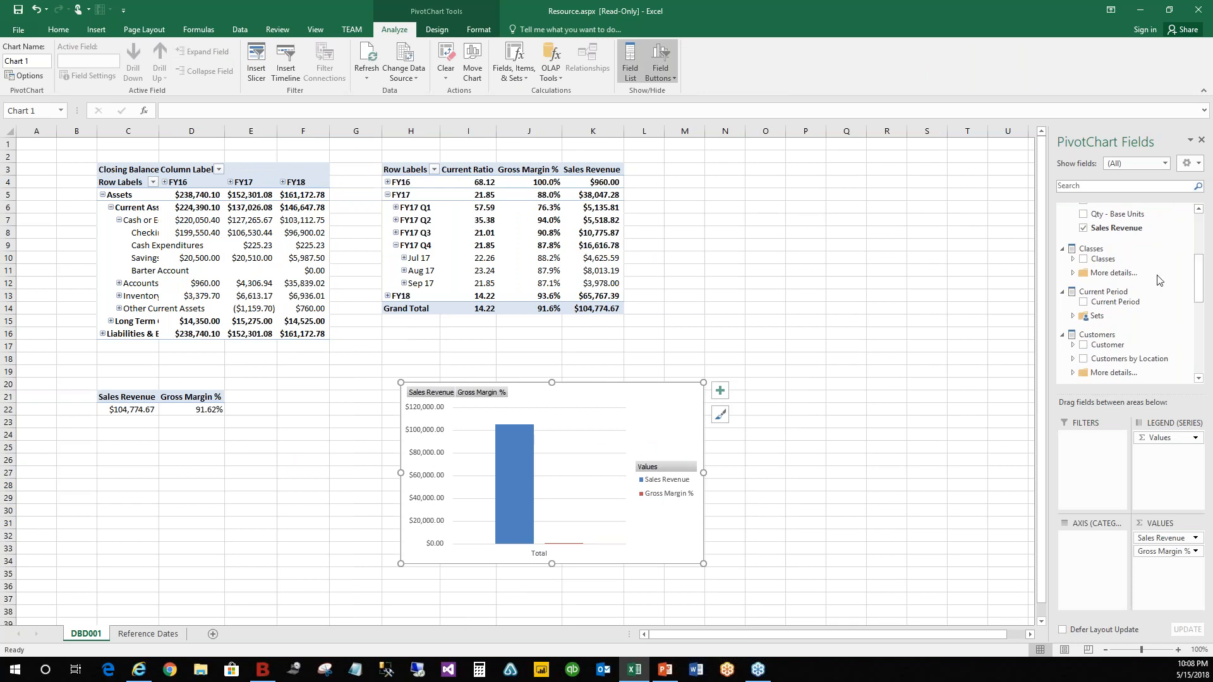
pyautogui.moveTo(1124, 260); pyautogui.dragTo(1096, 558)
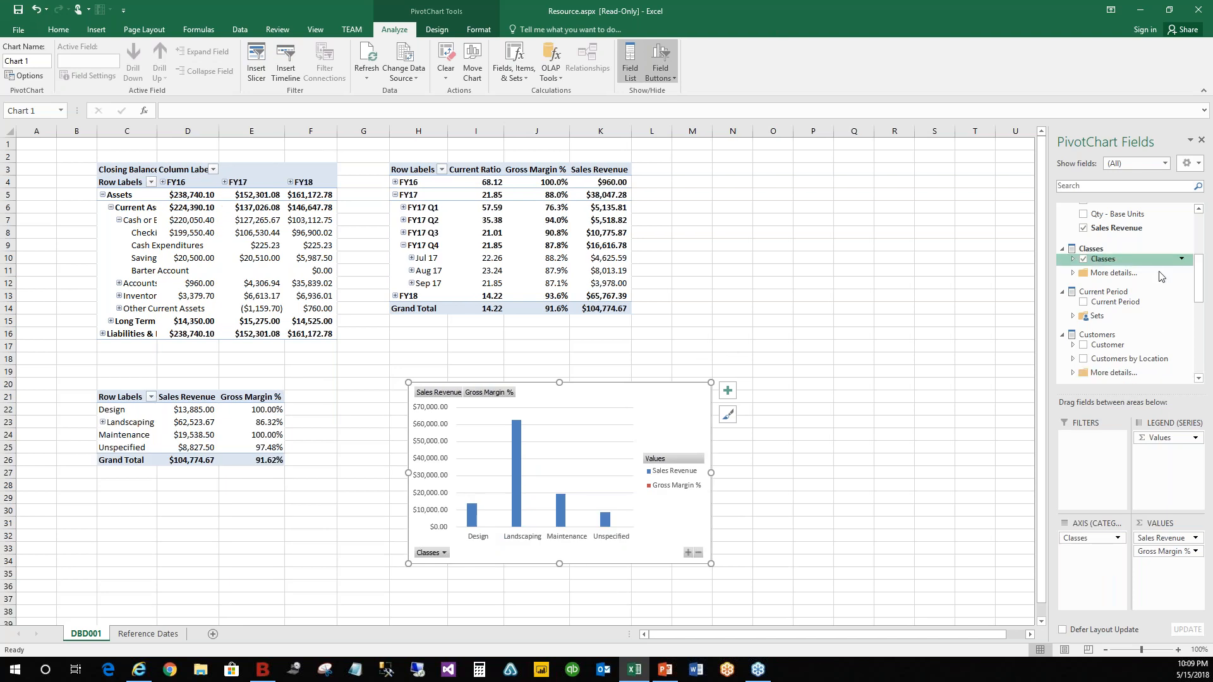
# Add Current Period as a report filter to the sales PivotChart and filter it to Current YTD
pyautogui.moveTo(1203, 283); pyautogui.dragTo(1202, 300)
pyautogui.moveTo(1115, 237); pyautogui.dragTo(1101, 447)
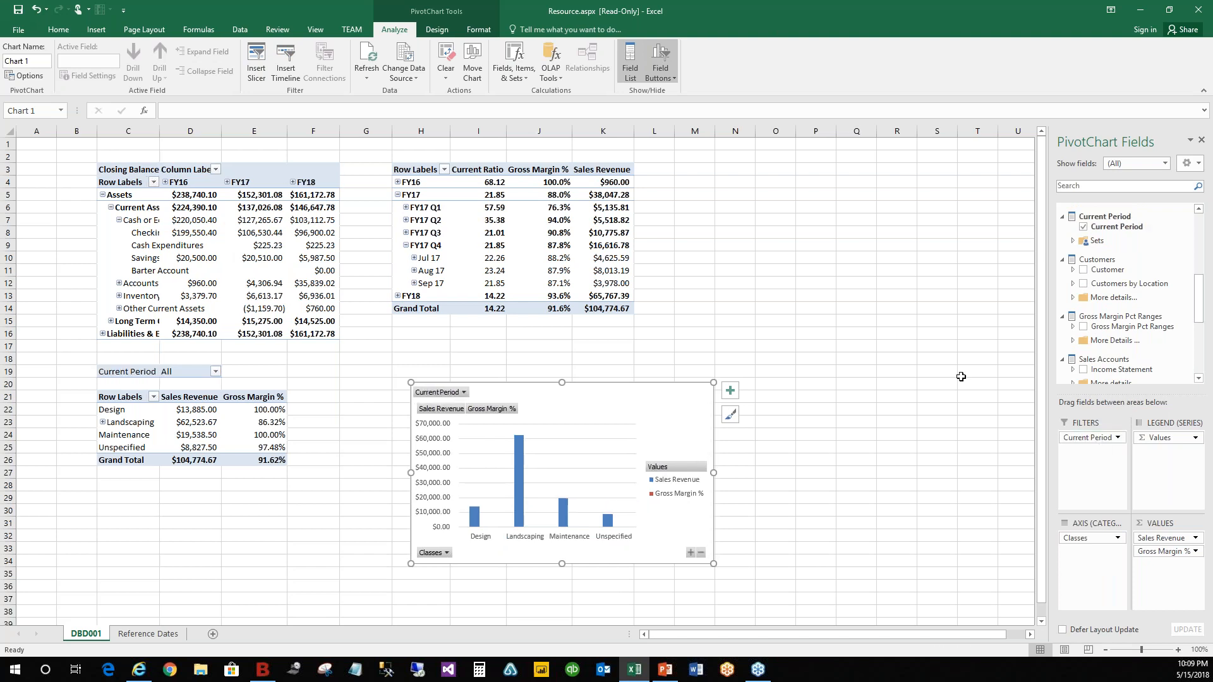
pyautogui.click(216, 371)
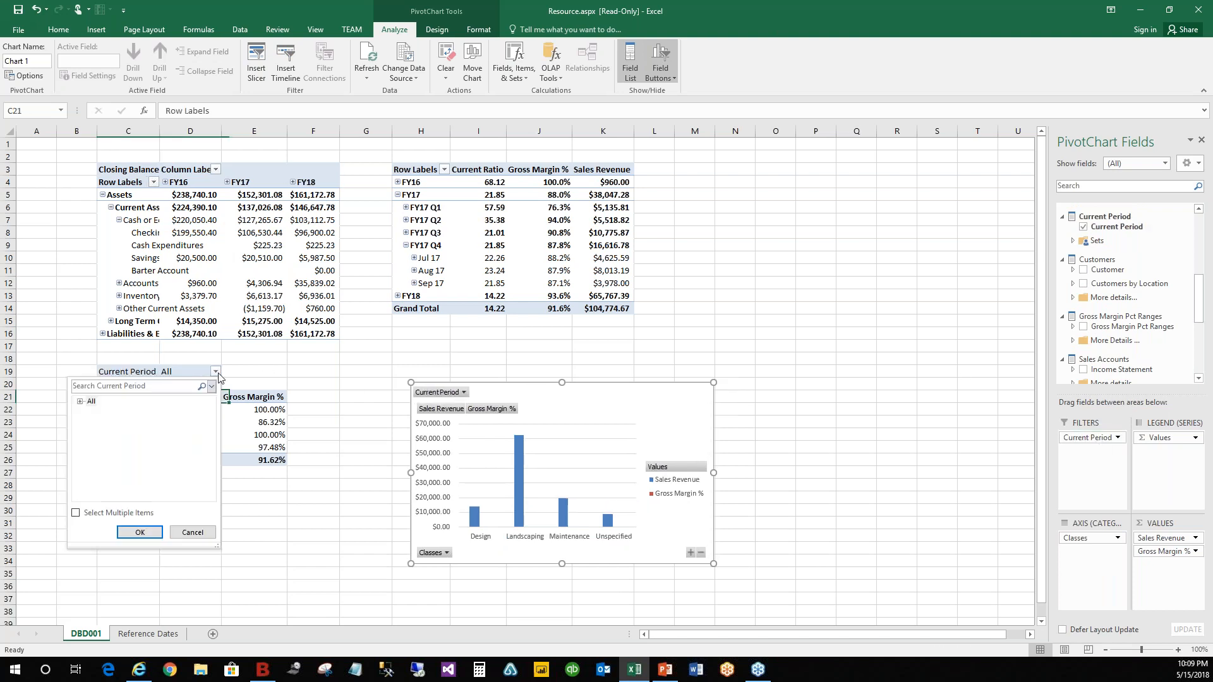
pyautogui.click(80, 401)
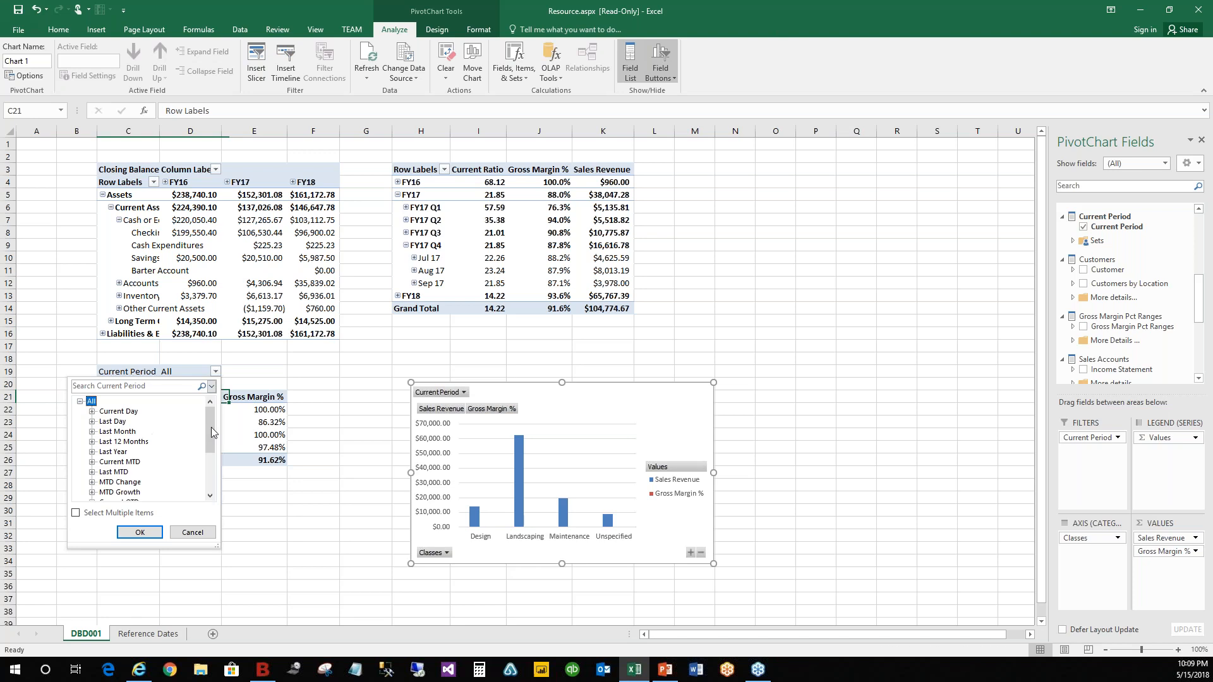
pyautogui.moveTo(208, 423); pyautogui.dragTo(209, 461)
pyautogui.click(126, 462)
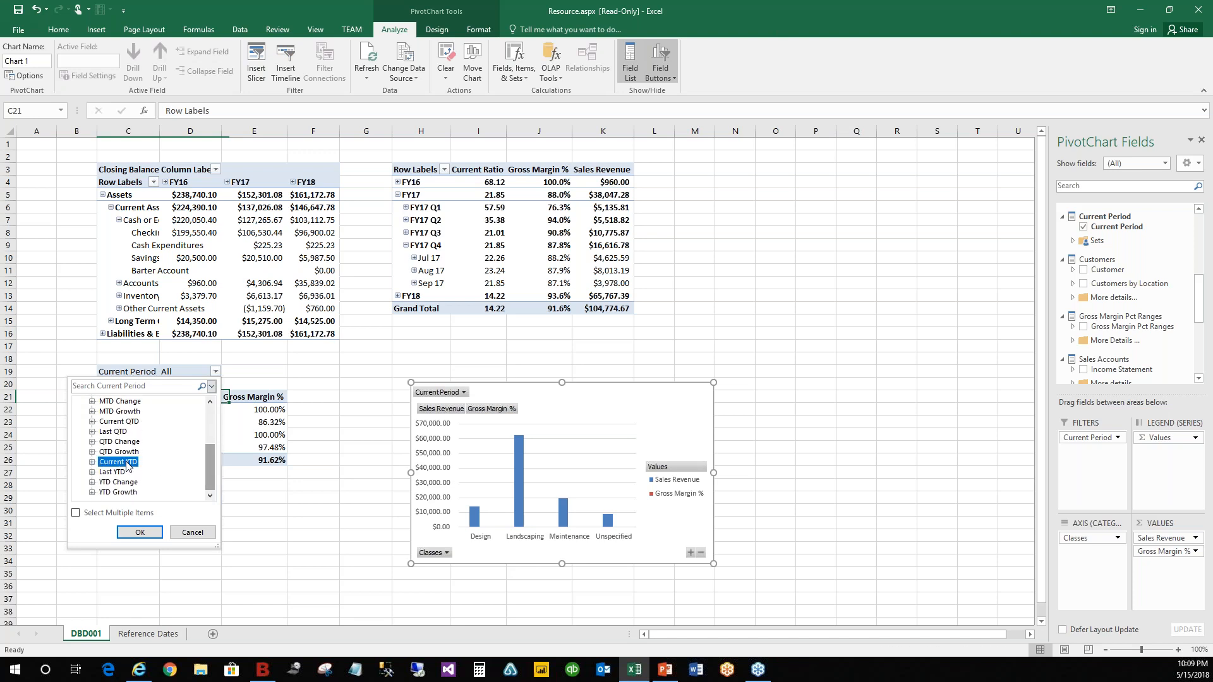
pyautogui.click(140, 532)
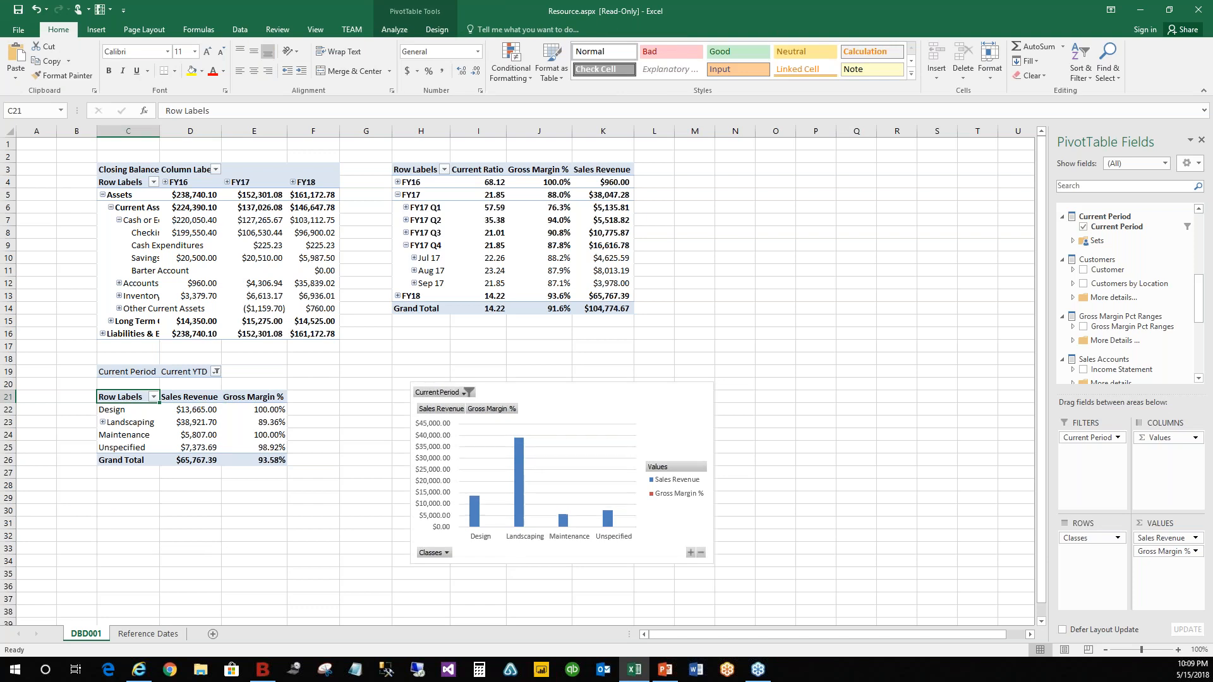
# Widen the sales PivotChart to about column R and show its Gross Margin % series as a line on the secondary axis
pyautogui.click(691, 390)
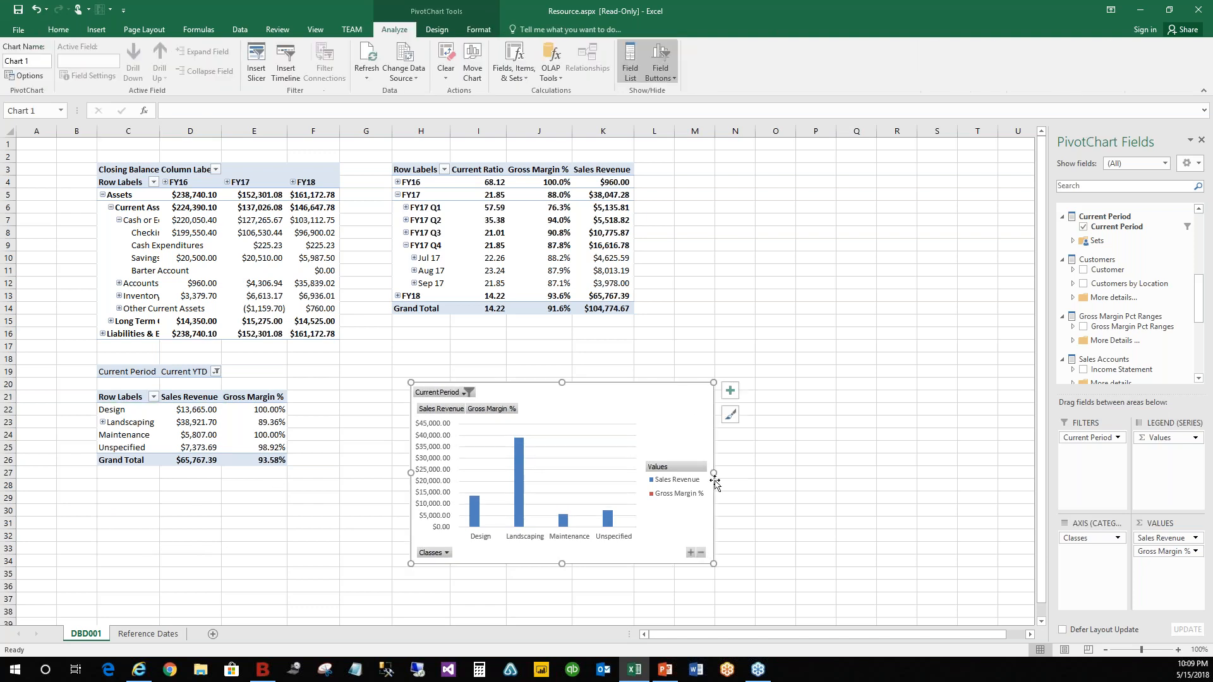
pyautogui.moveTo(717, 472); pyautogui.dragTo(909, 481)
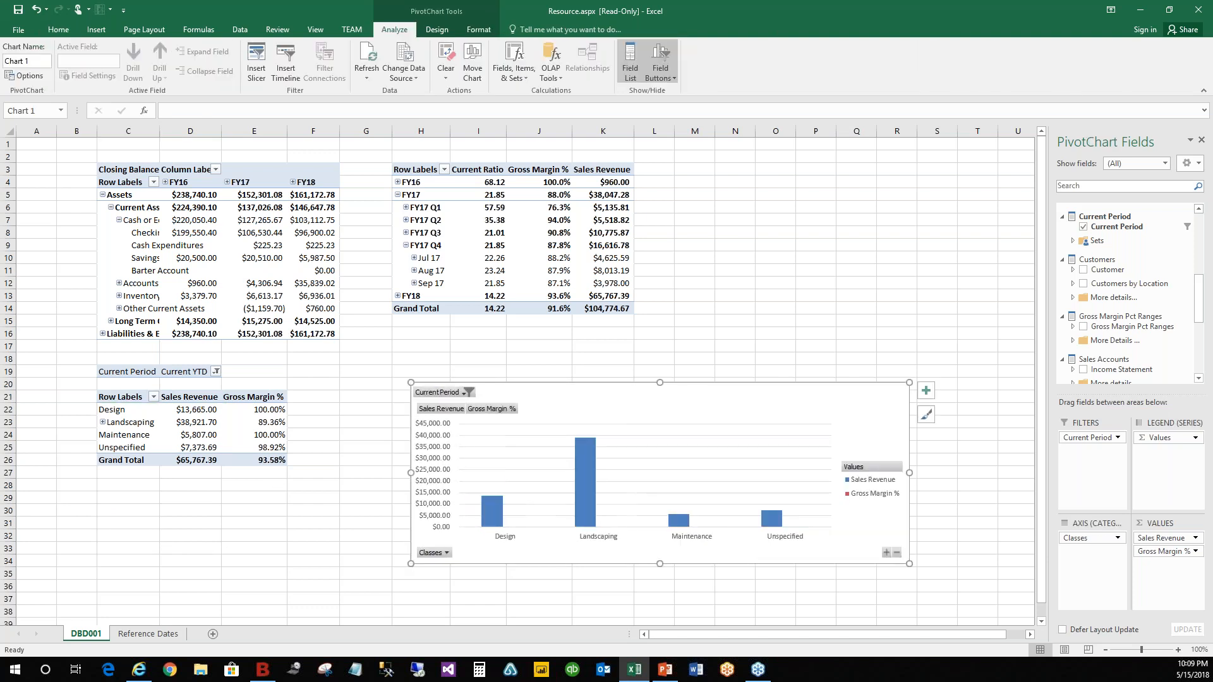
pyautogui.click(873, 498)
pyautogui.click(873, 497)
pyautogui.rightClick(872, 496)
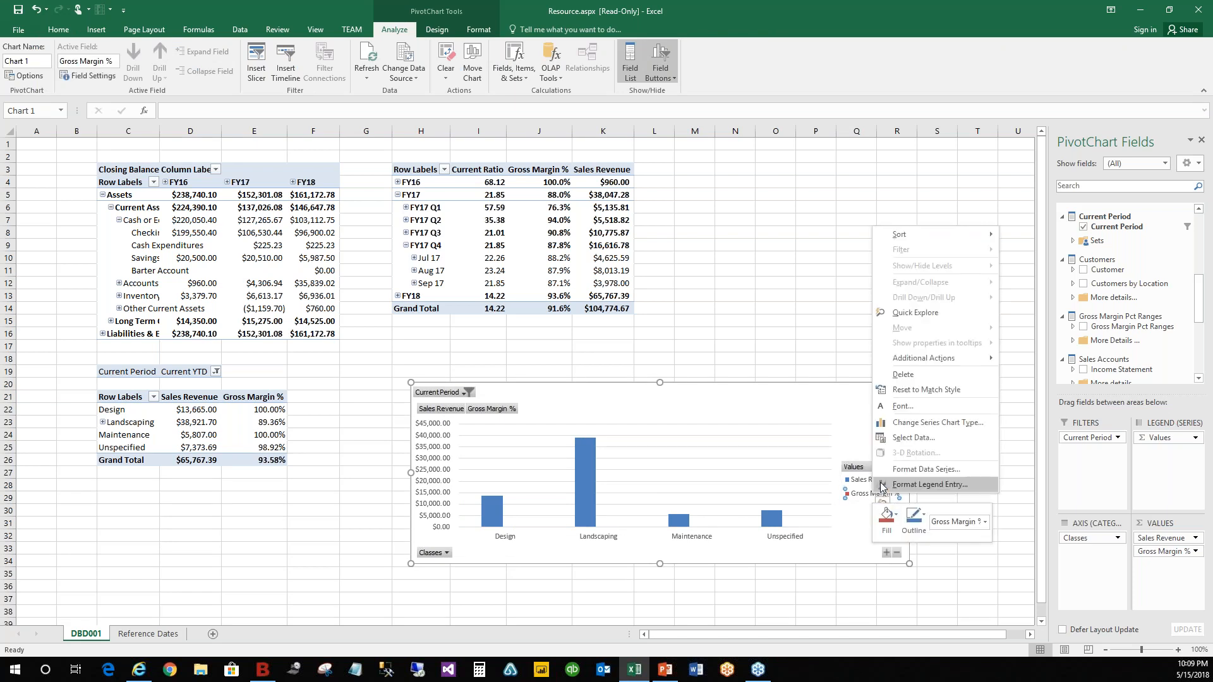
pyautogui.click(921, 423)
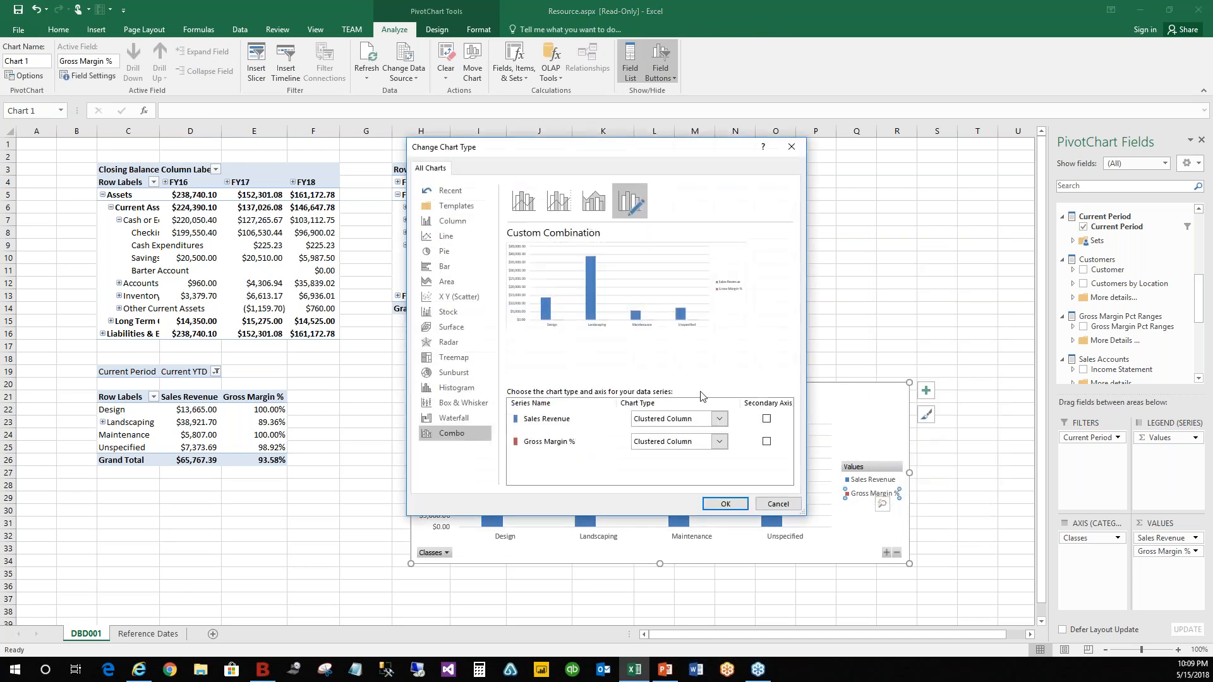
pyautogui.click(720, 441)
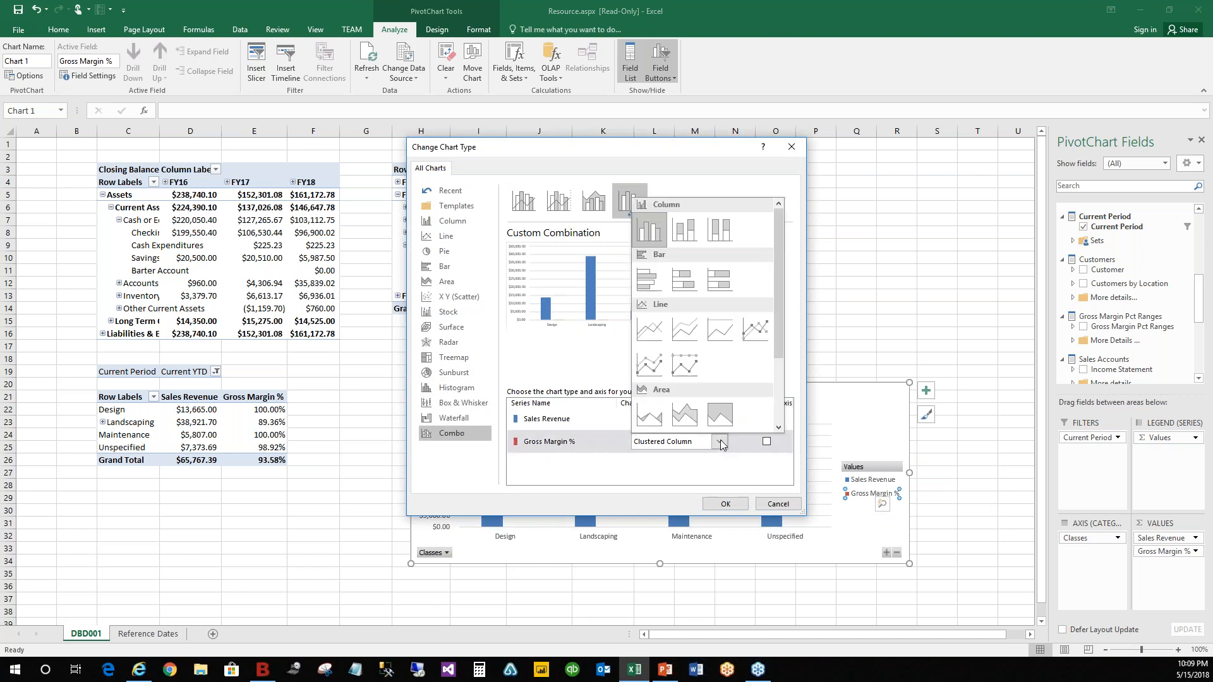
pyautogui.click(657, 333)
pyautogui.click(766, 442)
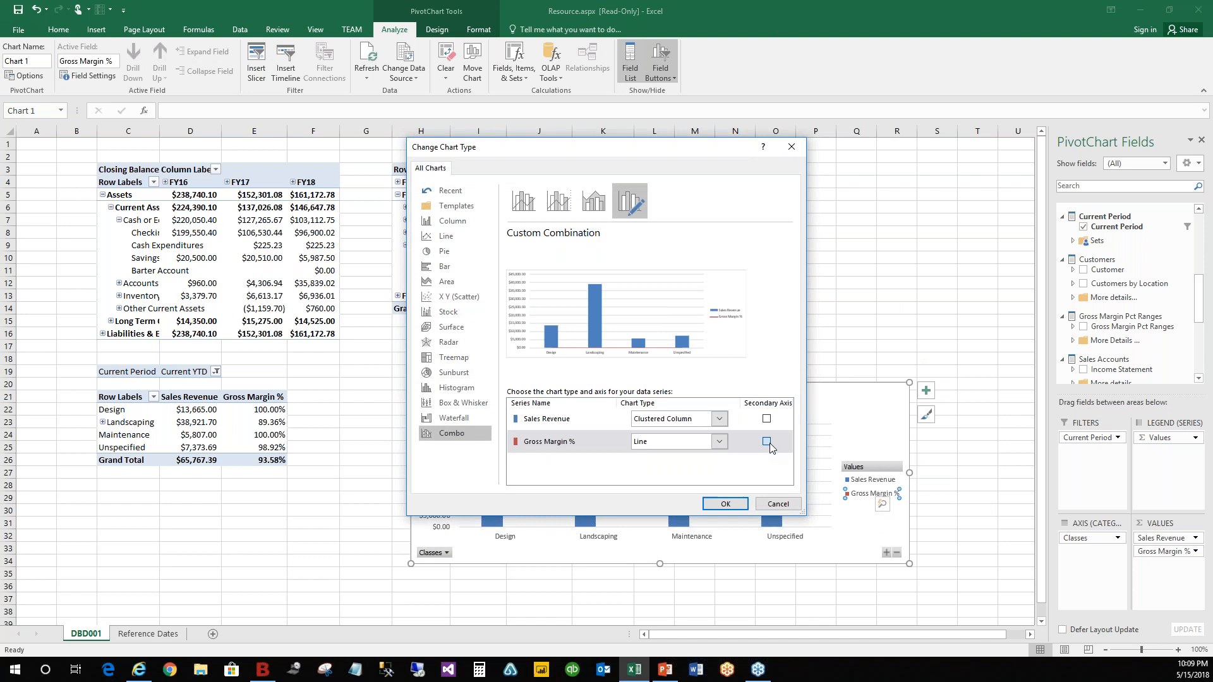
pyautogui.click(725, 504)
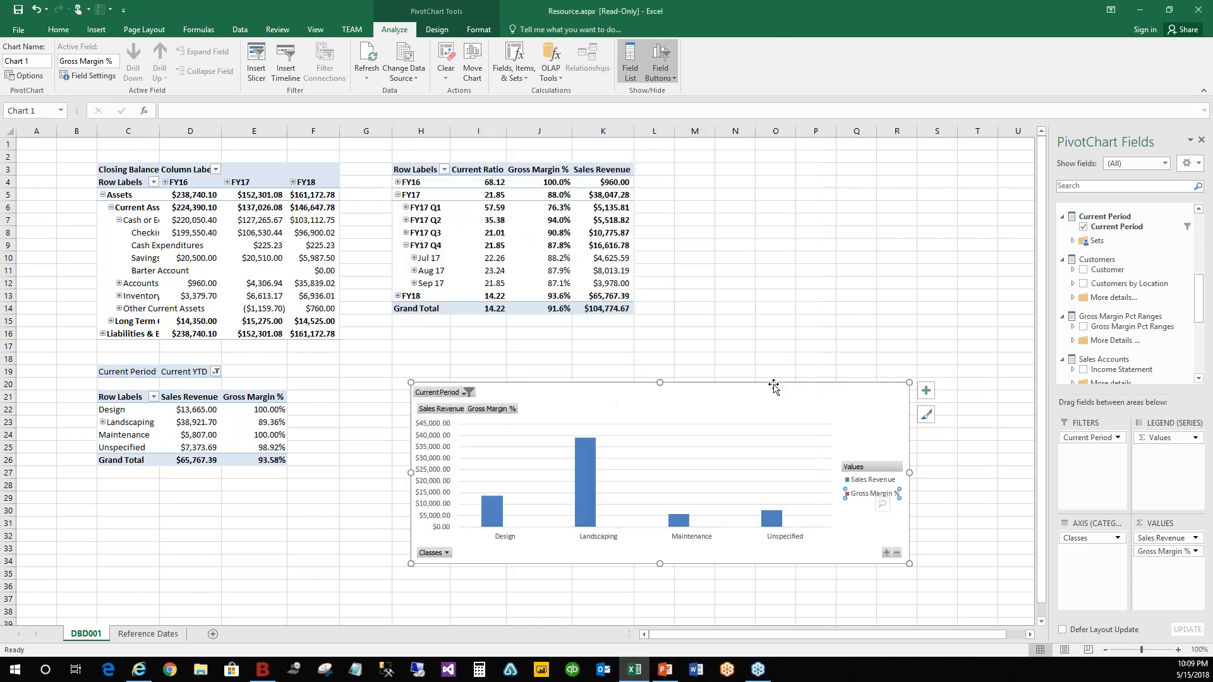
pyautogui.click(833, 283)
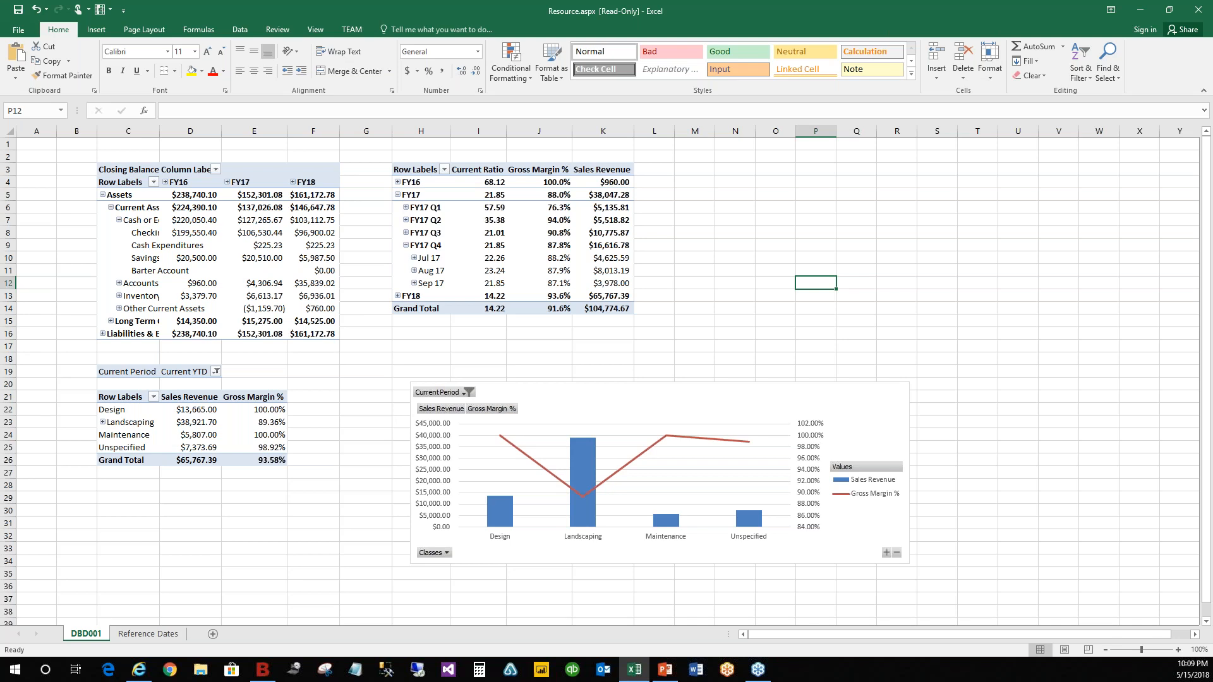
# Close the dashboard workbook without saving and return to the Barrys Botanical Services report folder
pyautogui.click(1197, 9)
pyautogui.click(602, 350)
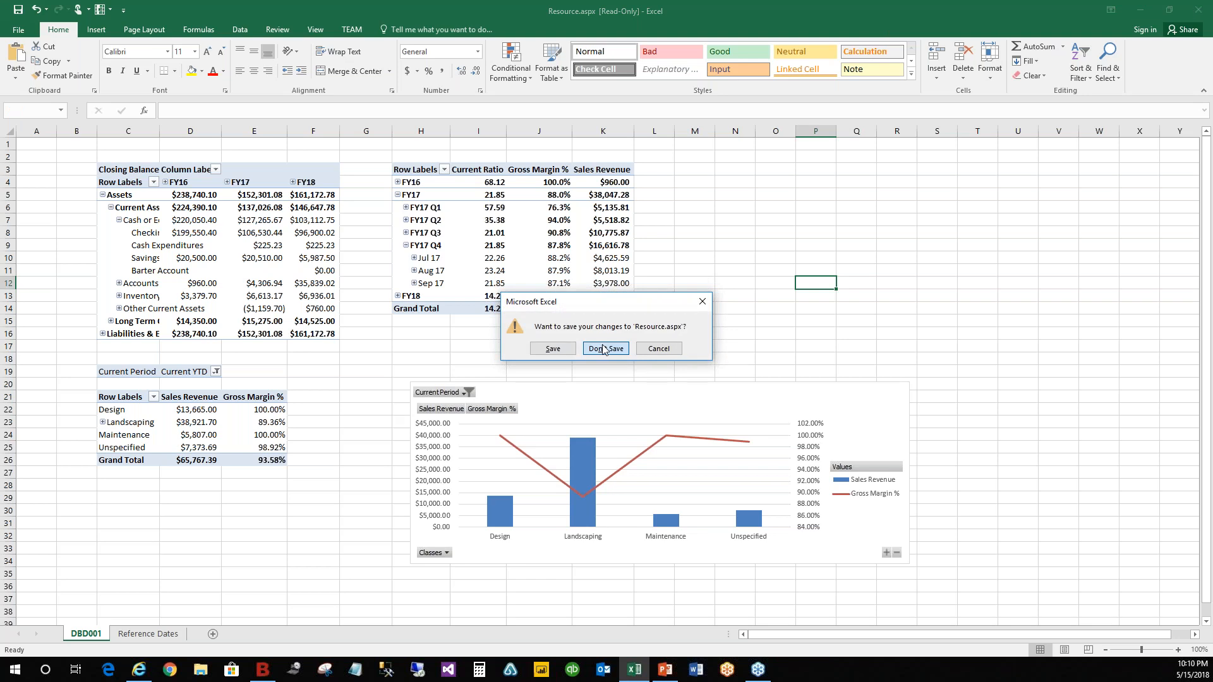
pyautogui.click(603, 349)
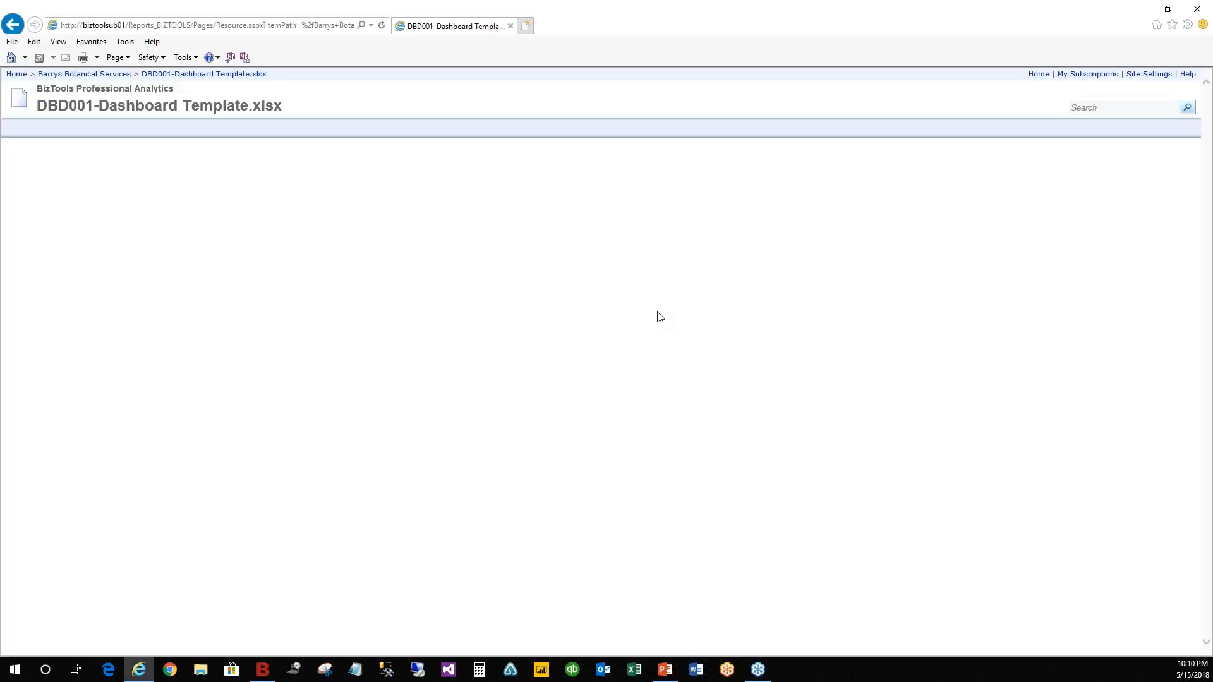
pyautogui.click(95, 74)
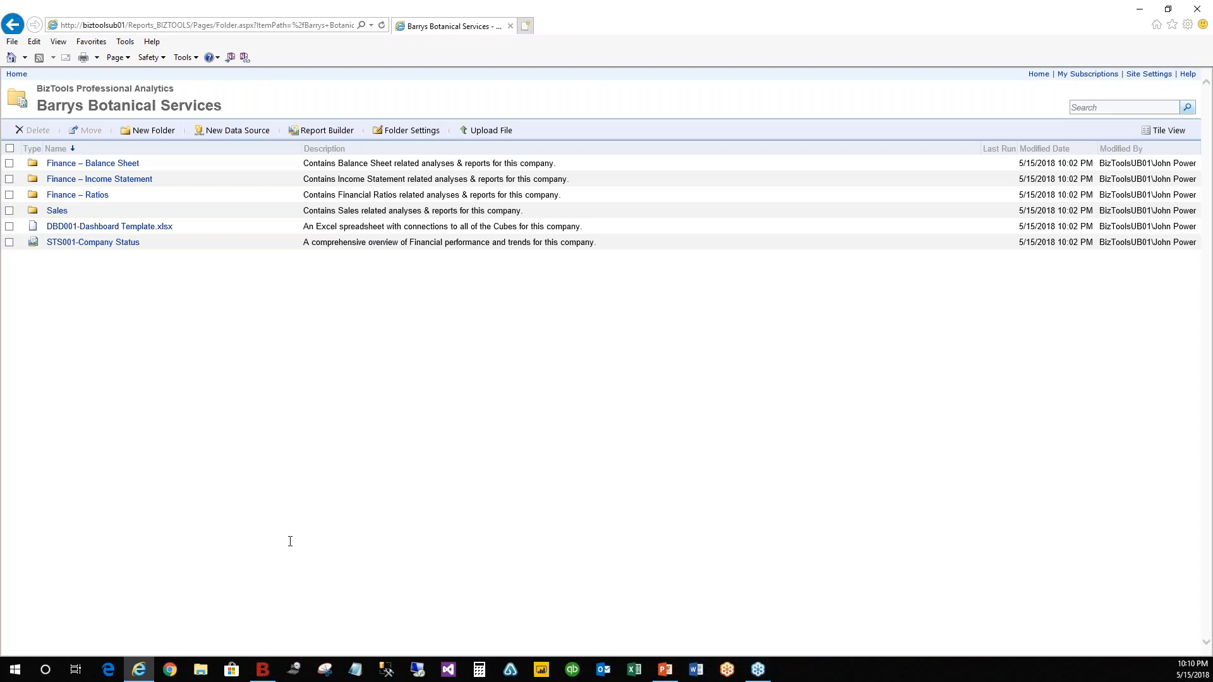
pyautogui.hotkey('alt', 'Tab')
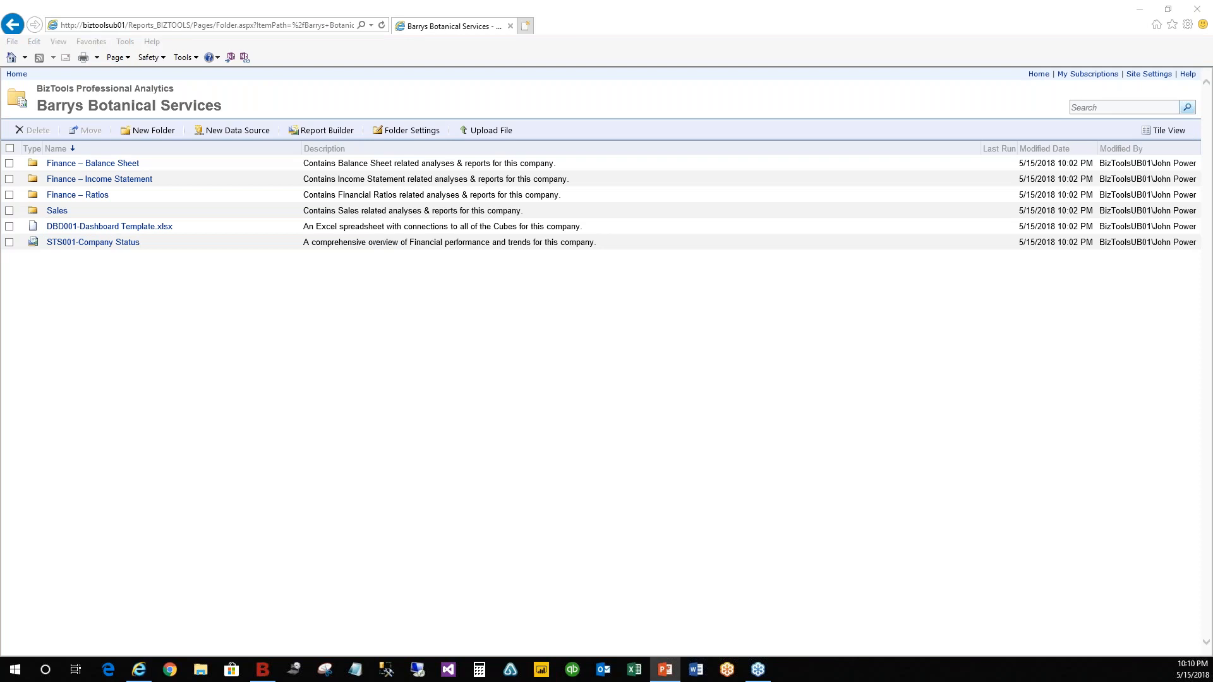